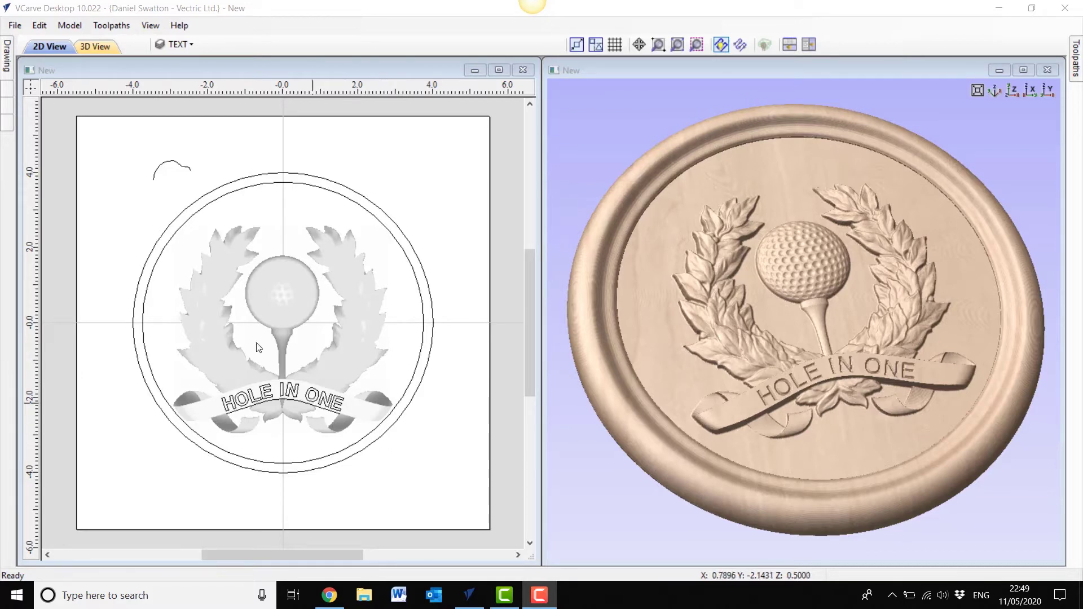
Step: Start a new single-sided job without saving the current one, 11 x 11 inches and 0.5 inch thick, at very high modeling resolution
click(15, 26)
click(28, 42)
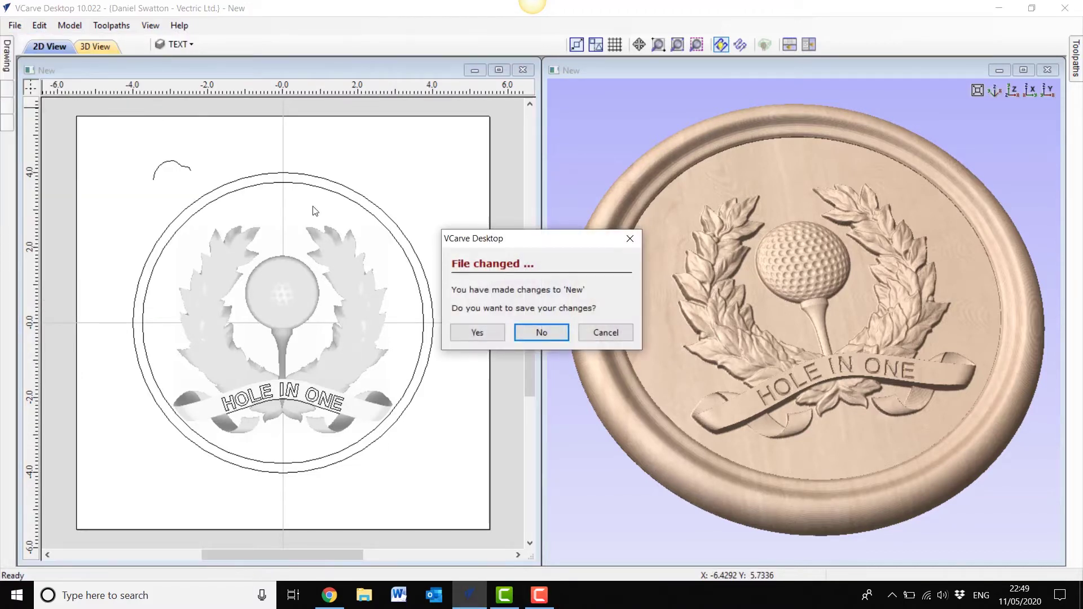
click(541, 333)
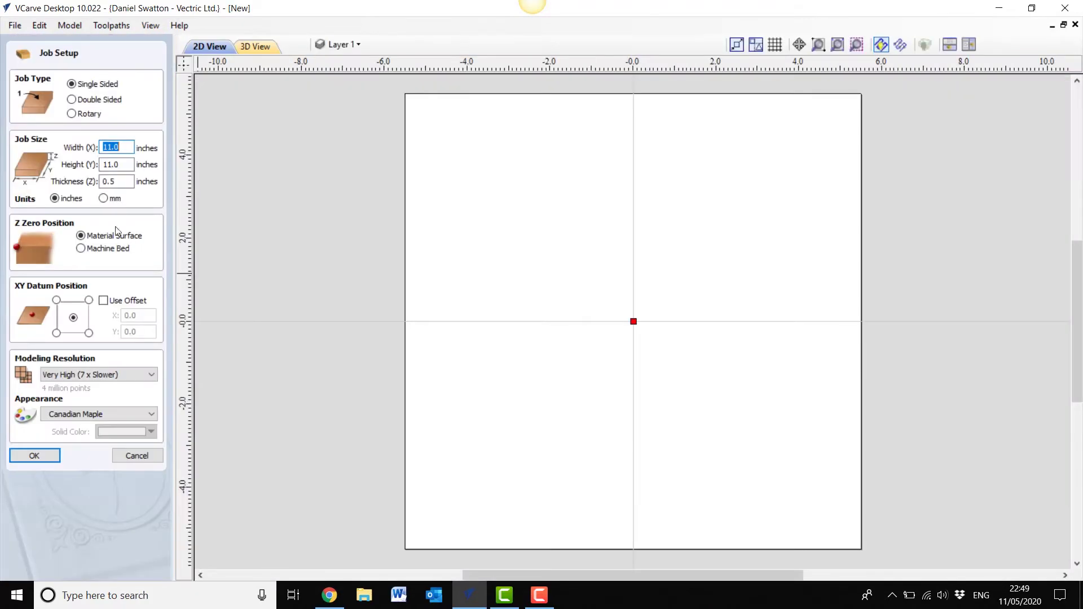
click(119, 164)
click(121, 182)
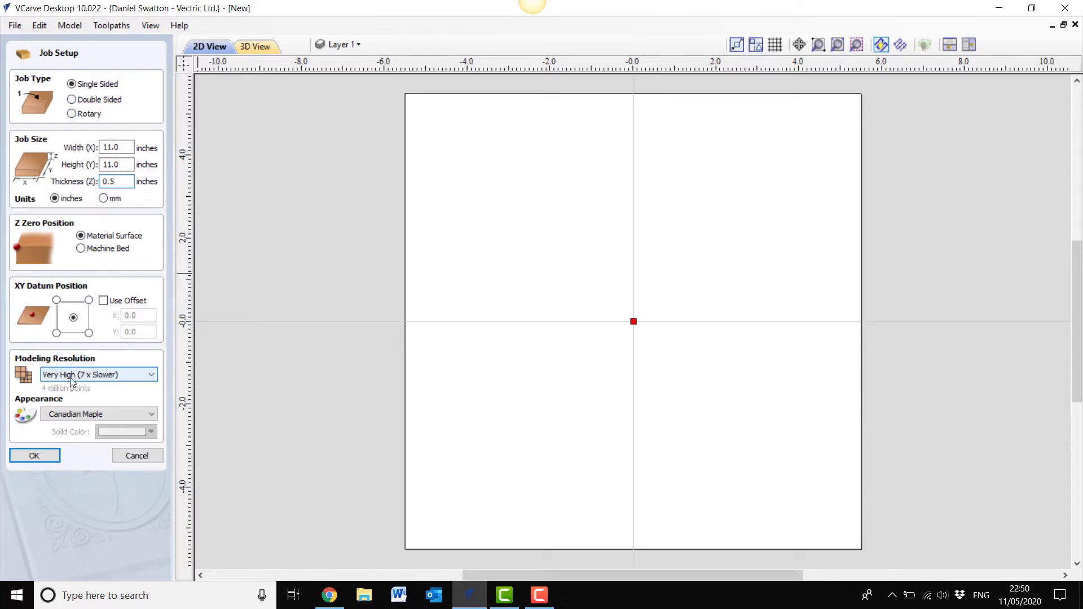
click(40, 458)
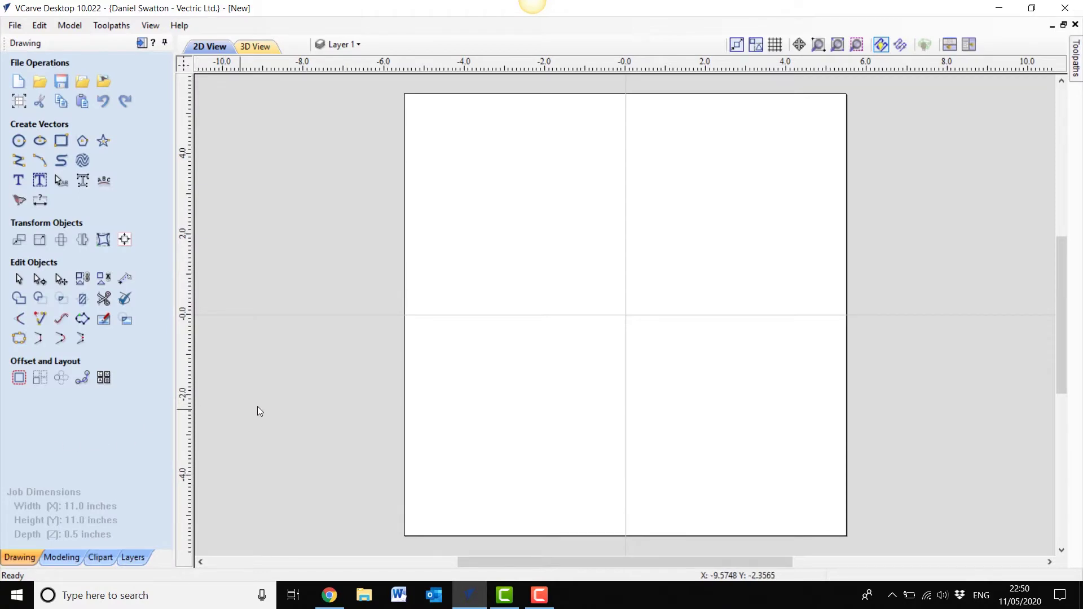
Step: Draw a circle with a 4 inch radius centred on the job origin
click(19, 142)
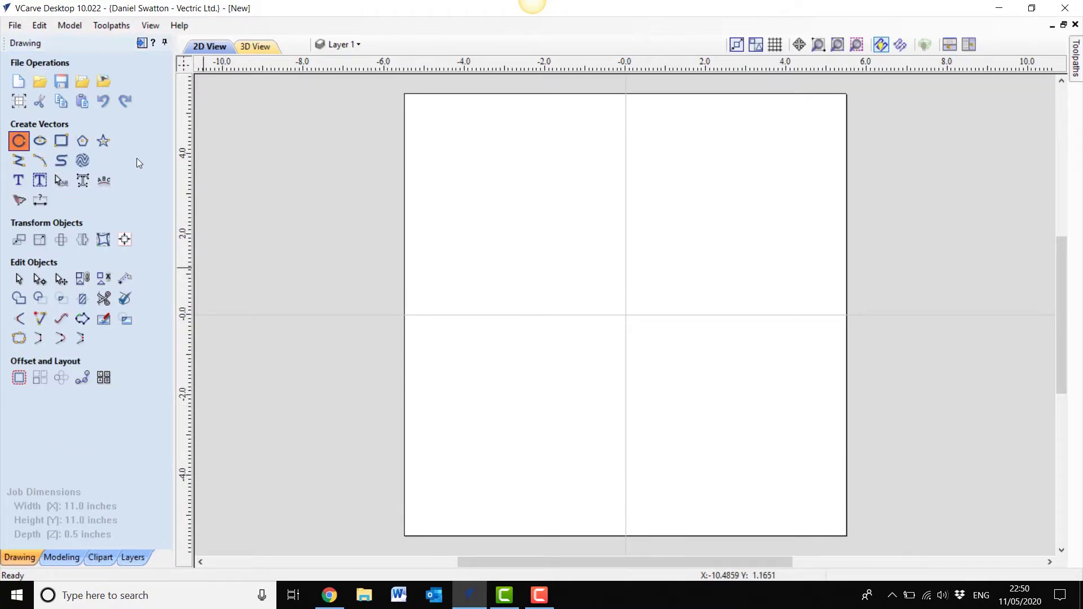
click(627, 314)
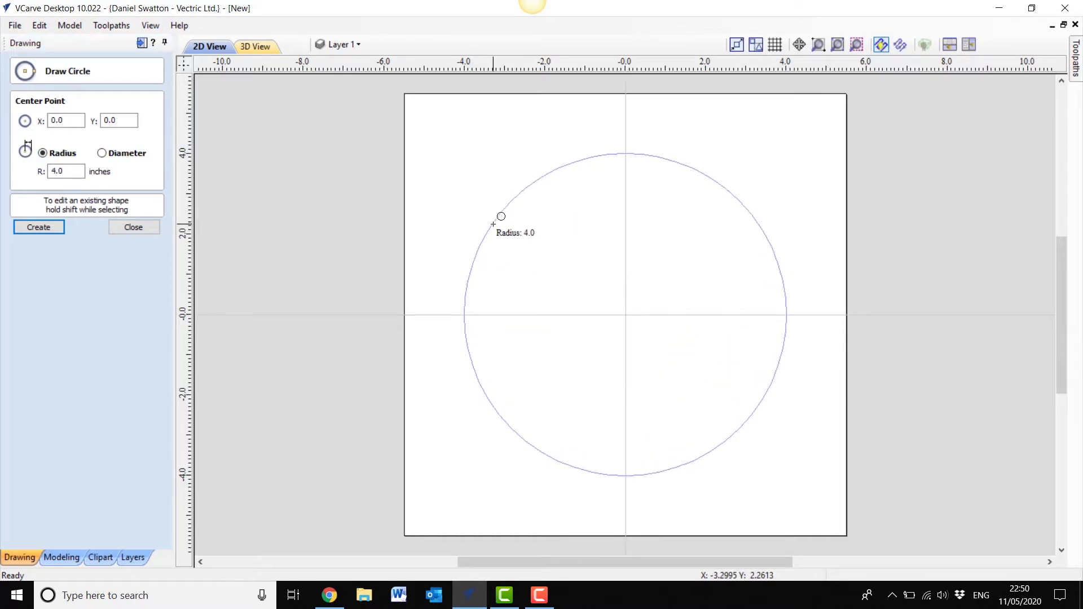
click(494, 224)
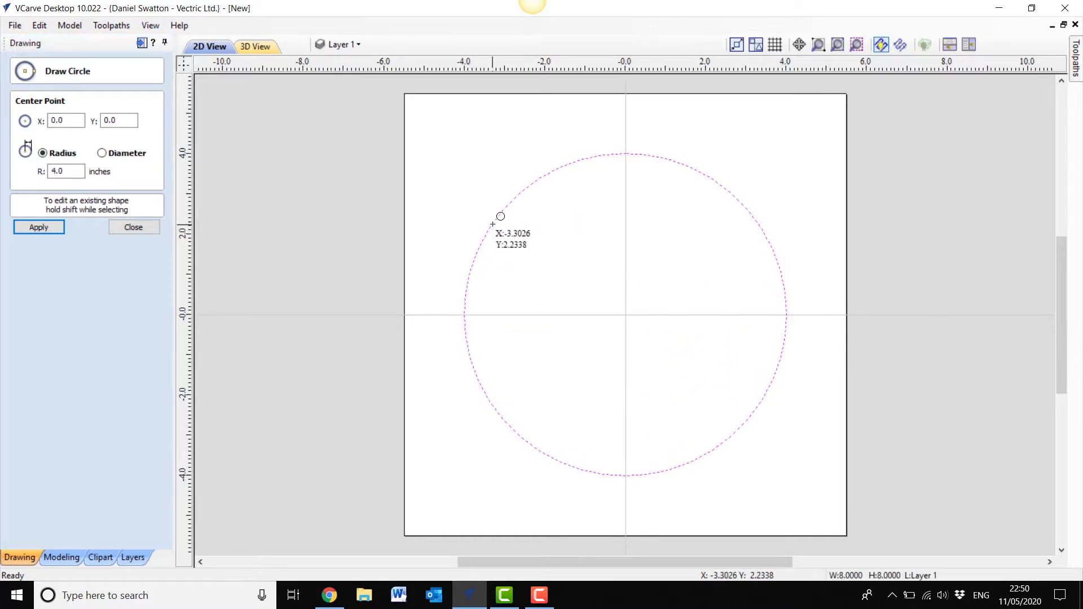
click(133, 228)
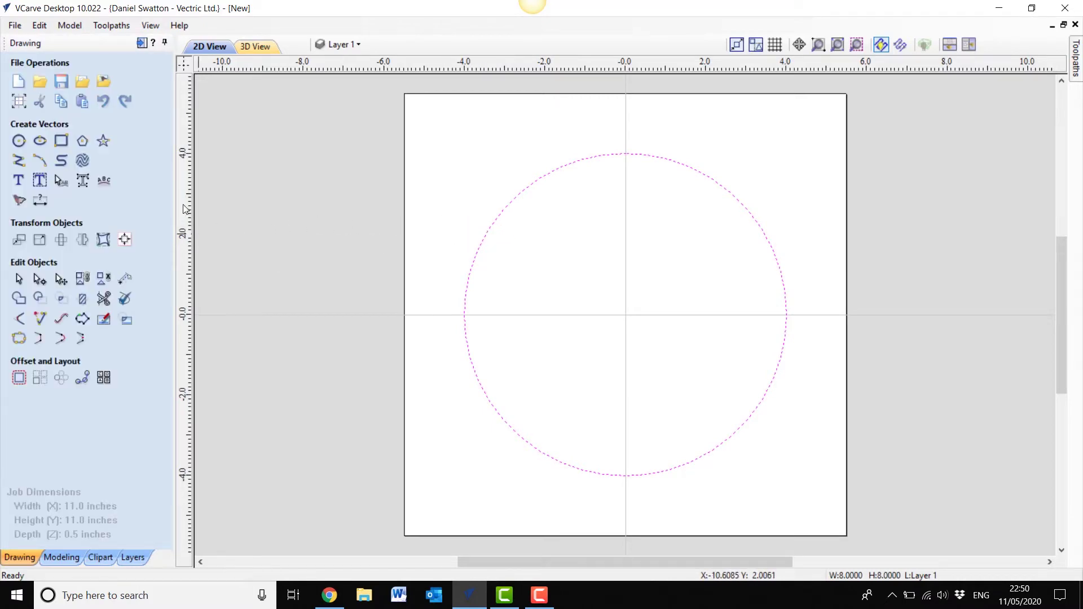
Step: Import the image GolfAwardSketch.JPG from the Golf_Award_FILES folder
click(103, 83)
click(387, 236)
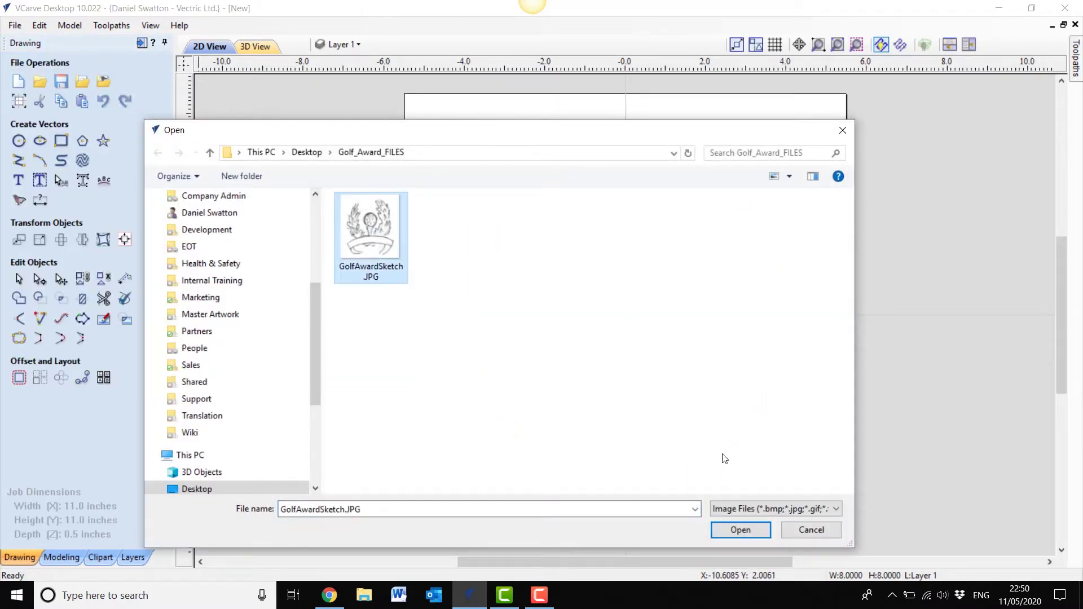
click(740, 530)
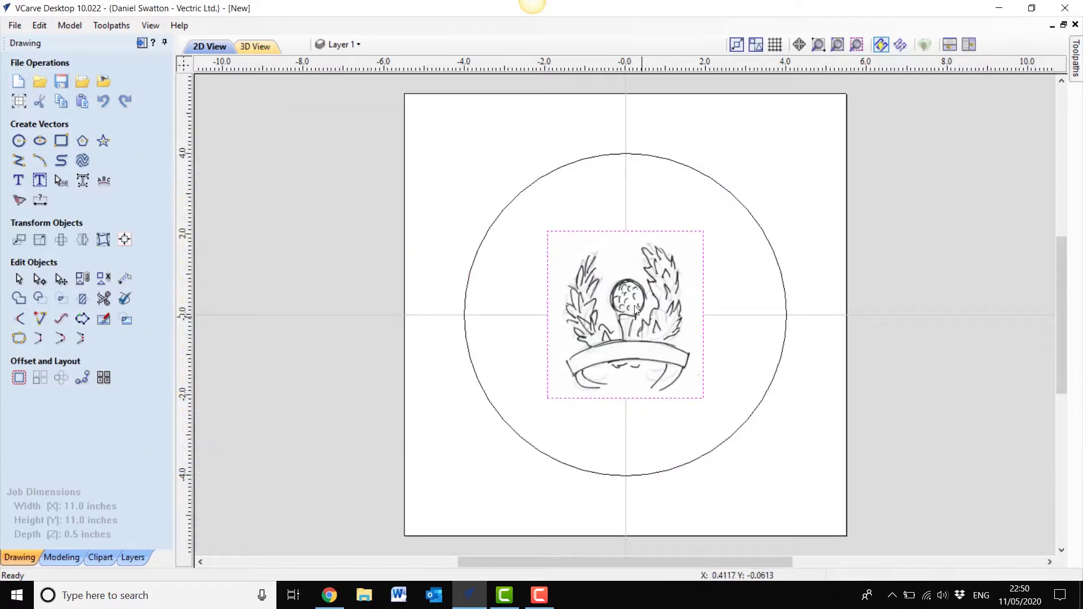
Step: Enlarge the golf award sketch to about 6.3 x 6.76 inches and position it in the middle of the circle
click(560, 248)
drag(541, 225, 429, 151)
drag(639, 258, 677, 308)
drag(503, 188, 484, 172)
drag(623, 284, 664, 324)
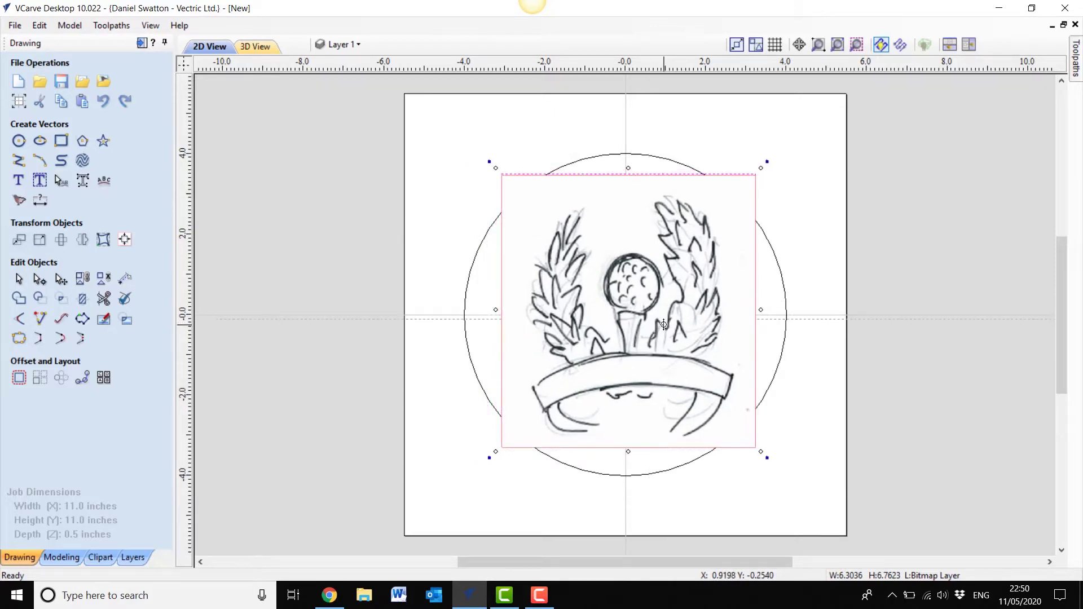
drag(663, 324, 661, 326)
click(796, 441)
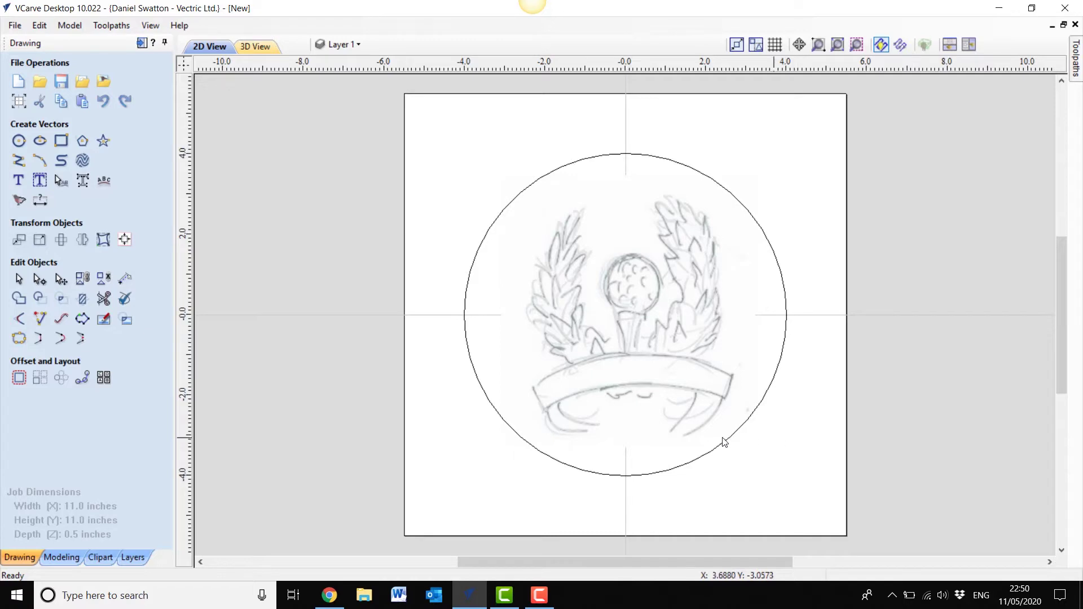
Step: Add the simple laurel wreath from the Decorative clipart and position it over the sketched leaves, centred in the circle
click(101, 557)
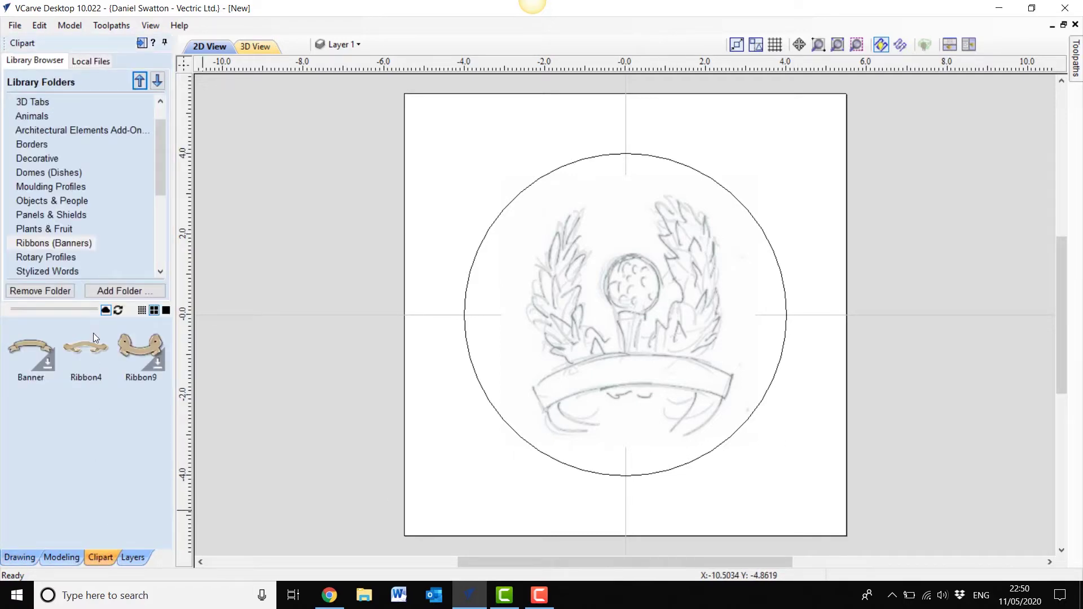
click(48, 158)
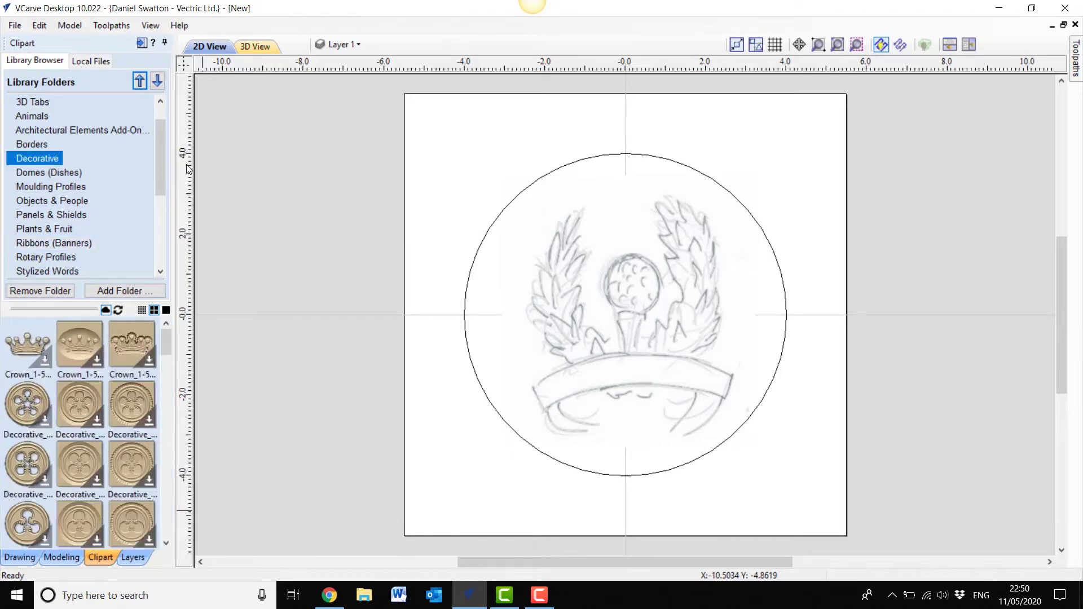
drag(167, 352, 159, 511)
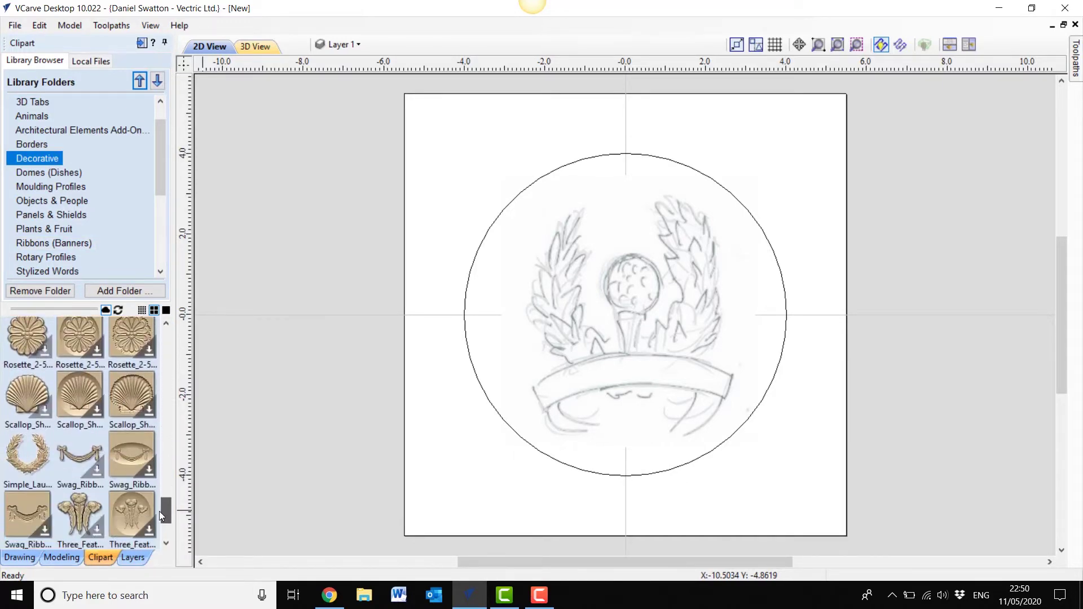
drag(39, 462, 641, 357)
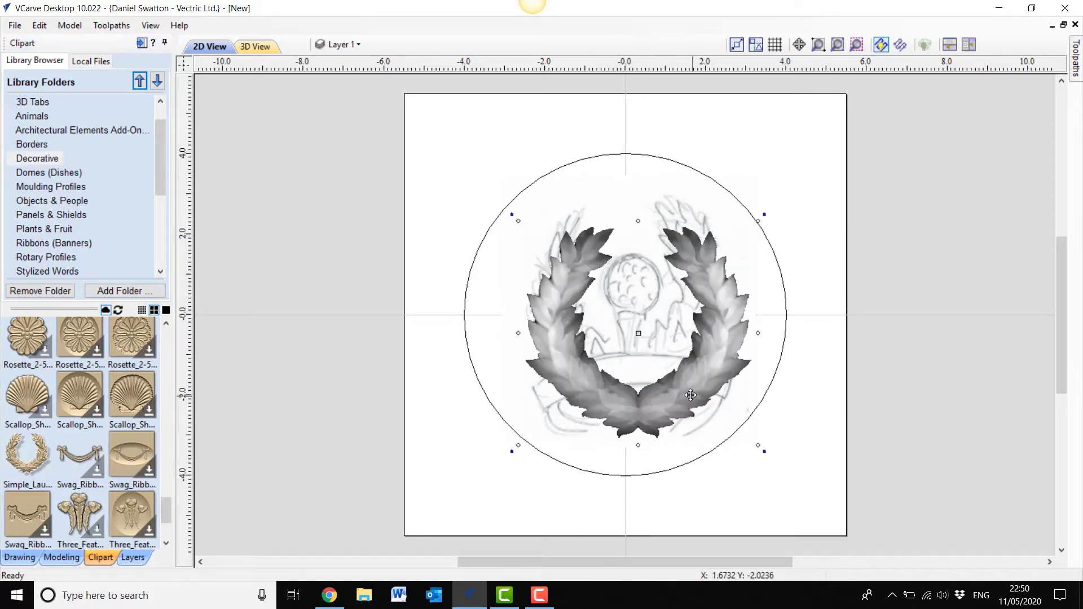
drag(686, 395, 664, 360)
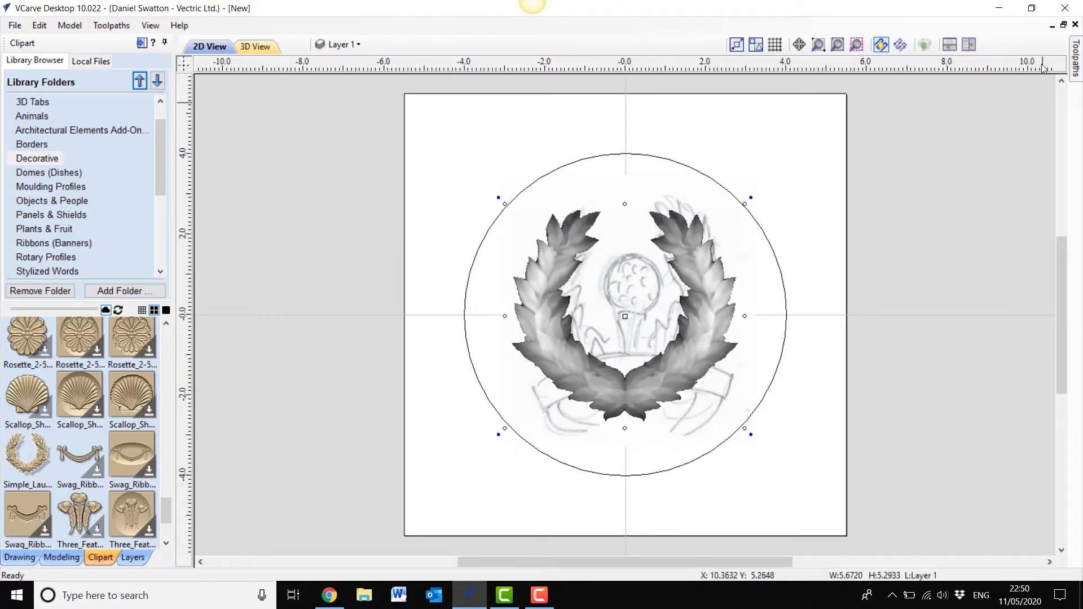
Step: Show the 2D and 3D views side by side and centre the wreath horizontally in the material
click(968, 45)
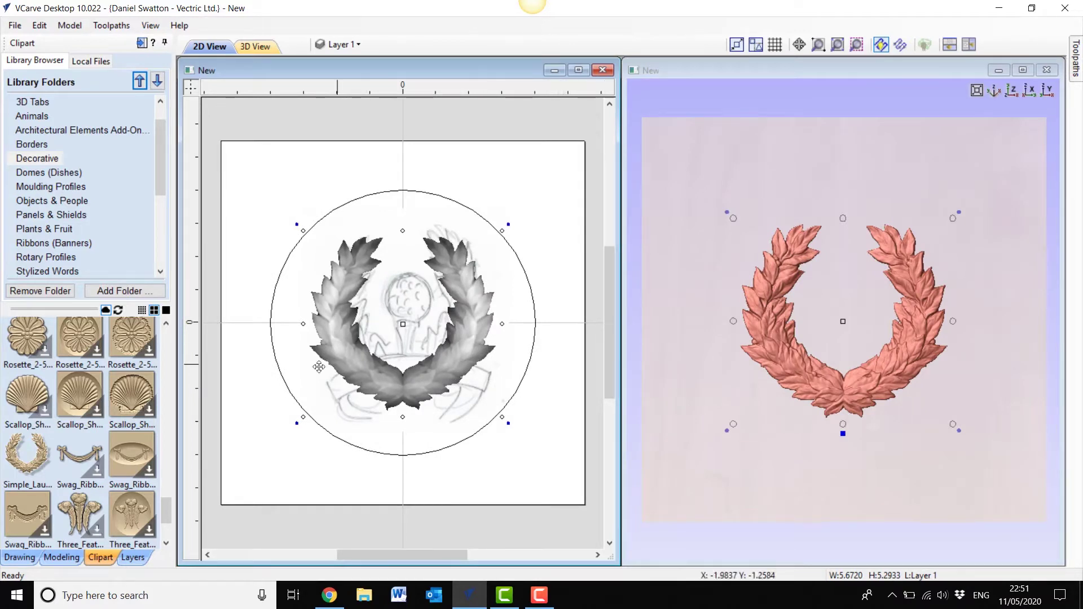
click(21, 557)
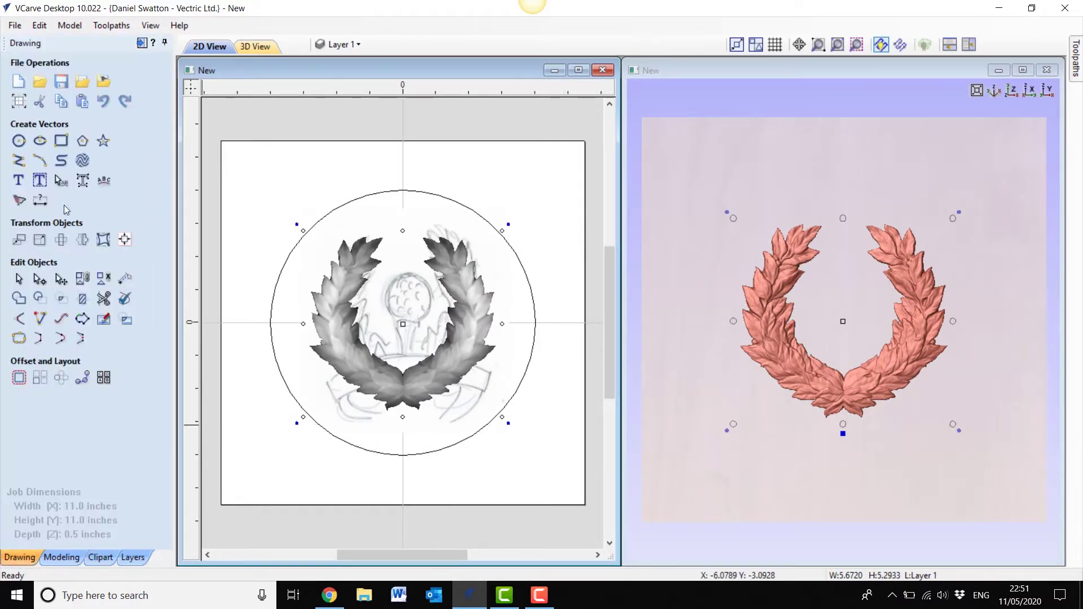
click(124, 239)
click(51, 120)
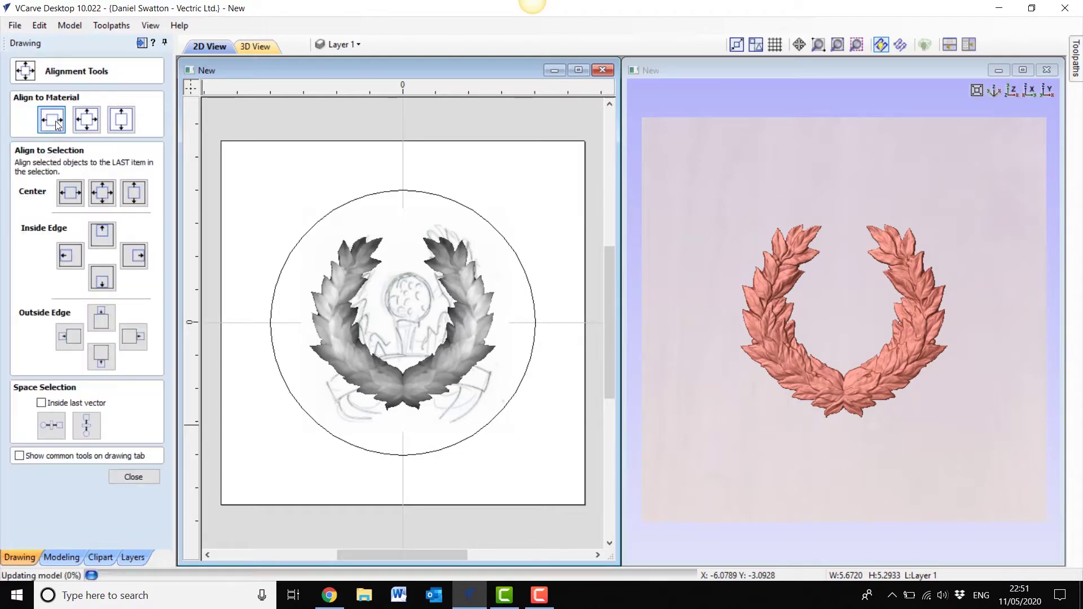
click(134, 477)
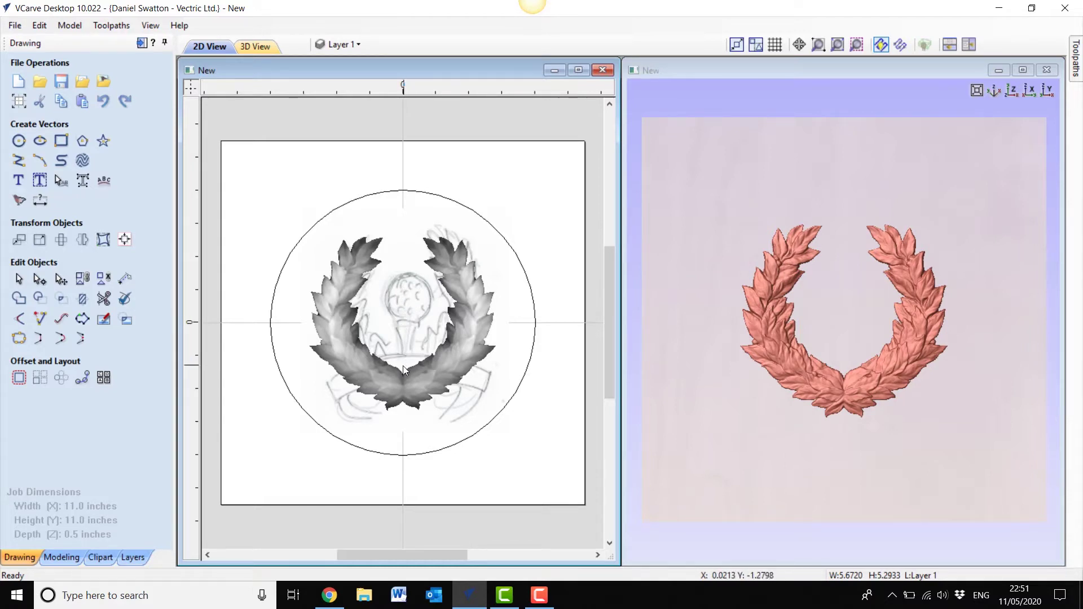
Step: Add the golf ball and tee from the Objects & People clipart to the middle of the wreath
click(102, 556)
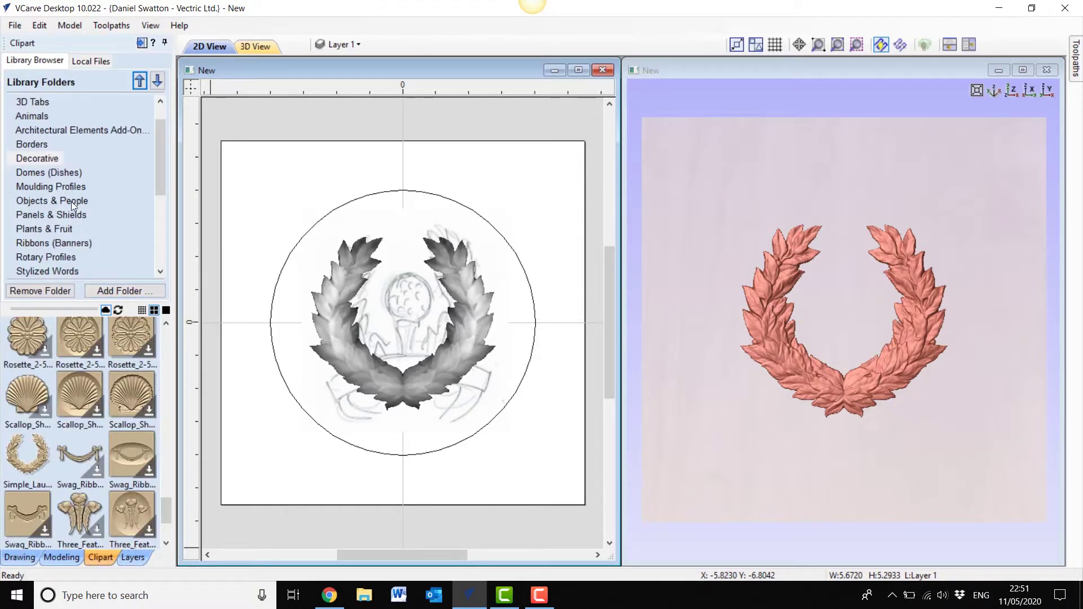
click(71, 202)
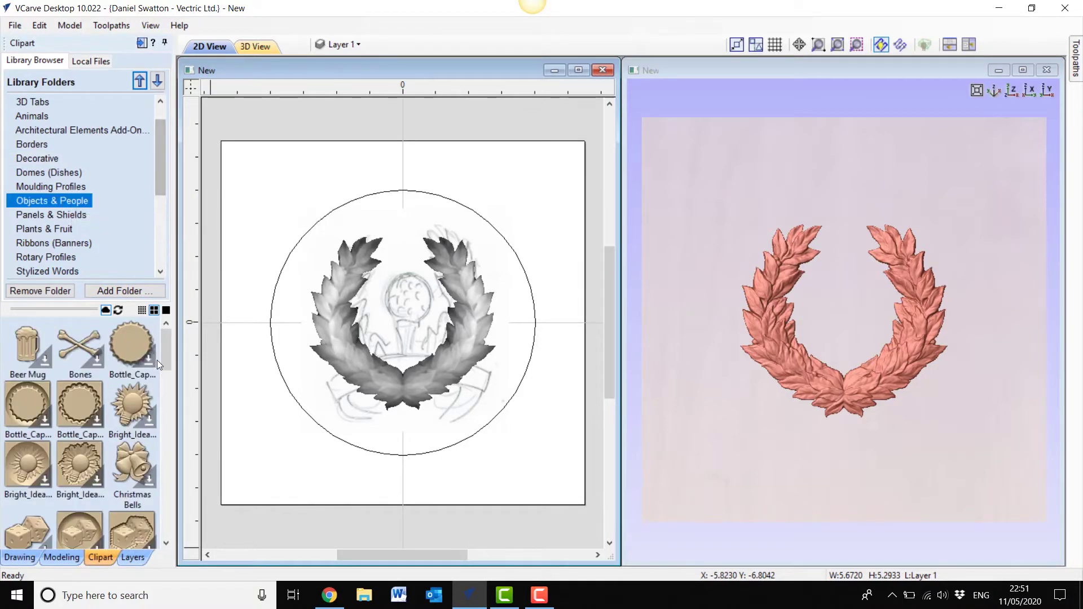
drag(166, 357, 167, 411)
scroll(141, 411, down, 2)
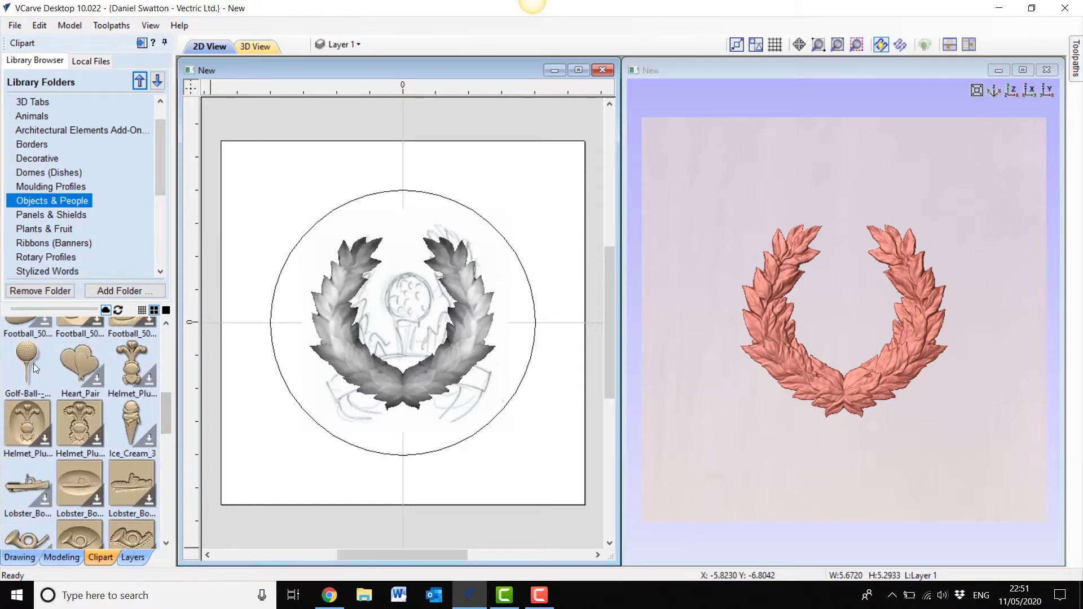
drag(32, 363, 410, 320)
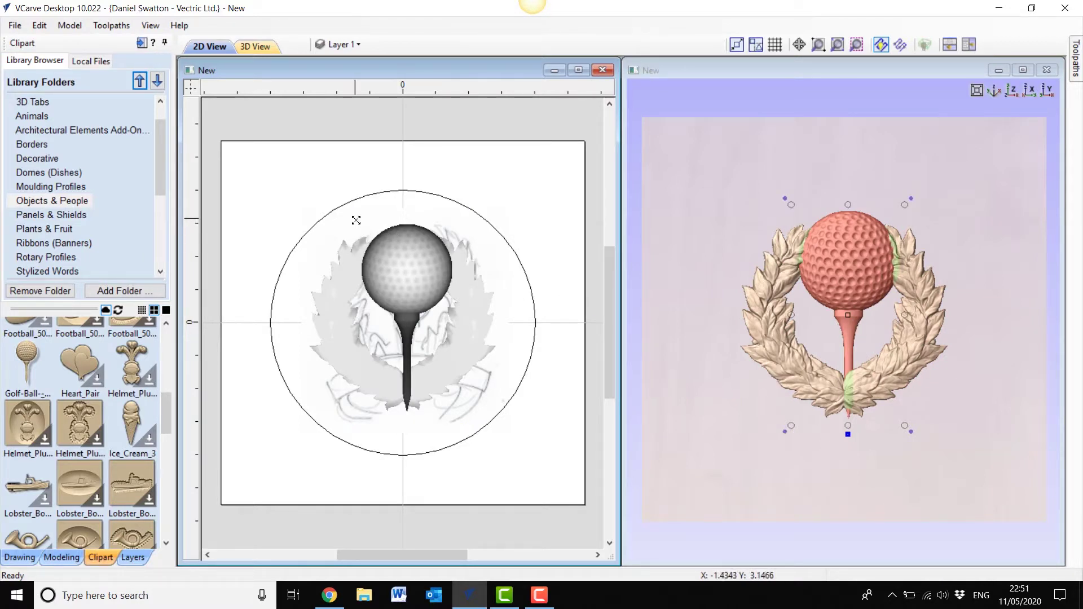
Step: Shrink the golf ball and tee to about 1.97 x 4.03 inches and position it inside the wreath over the sketched ball
drag(356, 220, 381, 262)
drag(394, 315, 408, 298)
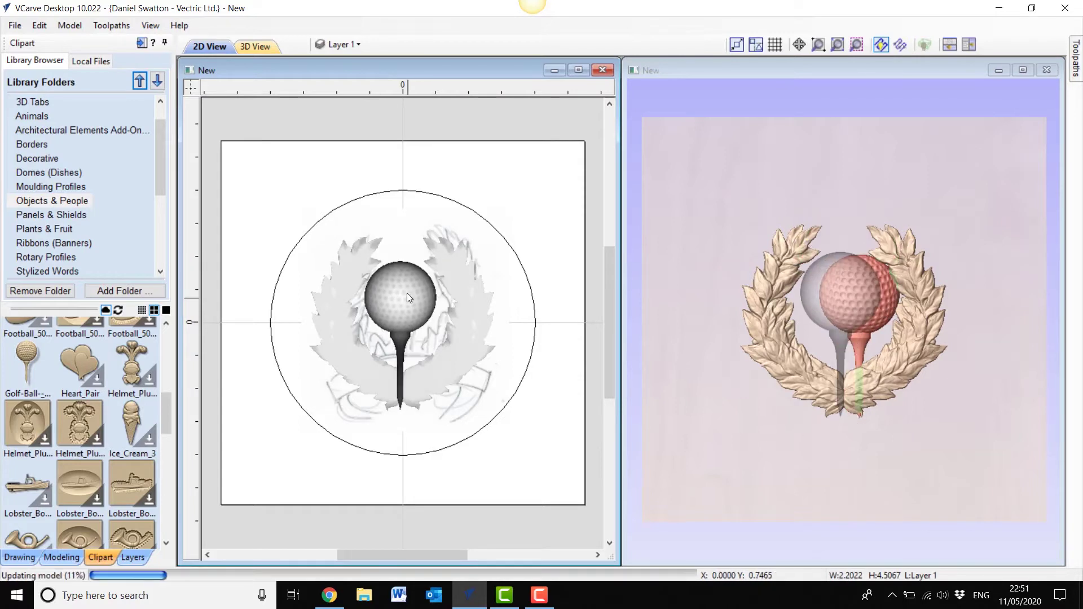
drag(361, 257, 399, 284)
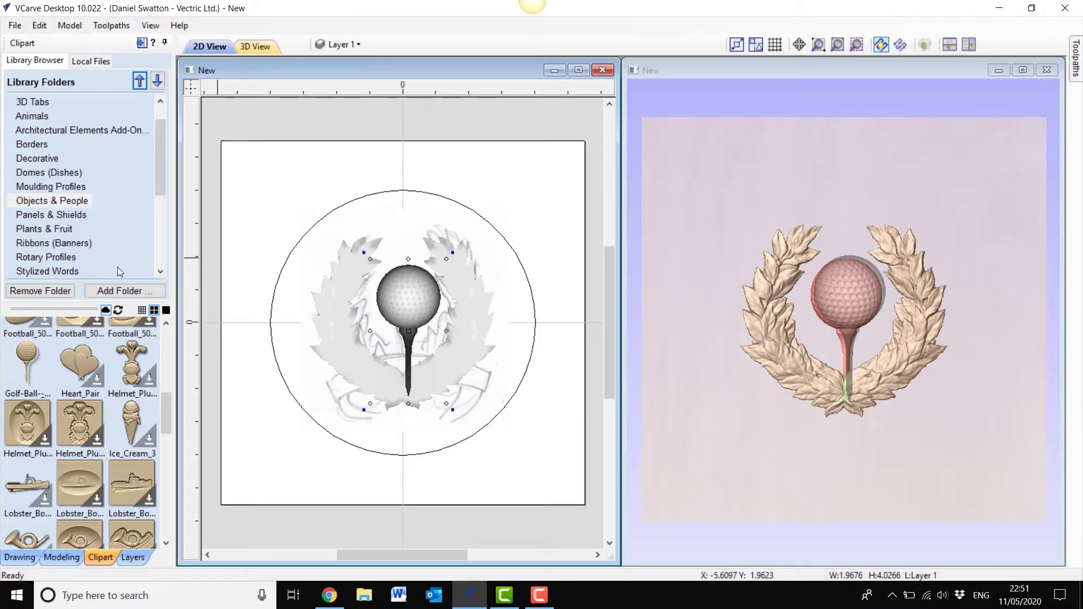
Step: Centre the golf ball and tee horizontally in the material
click(20, 557)
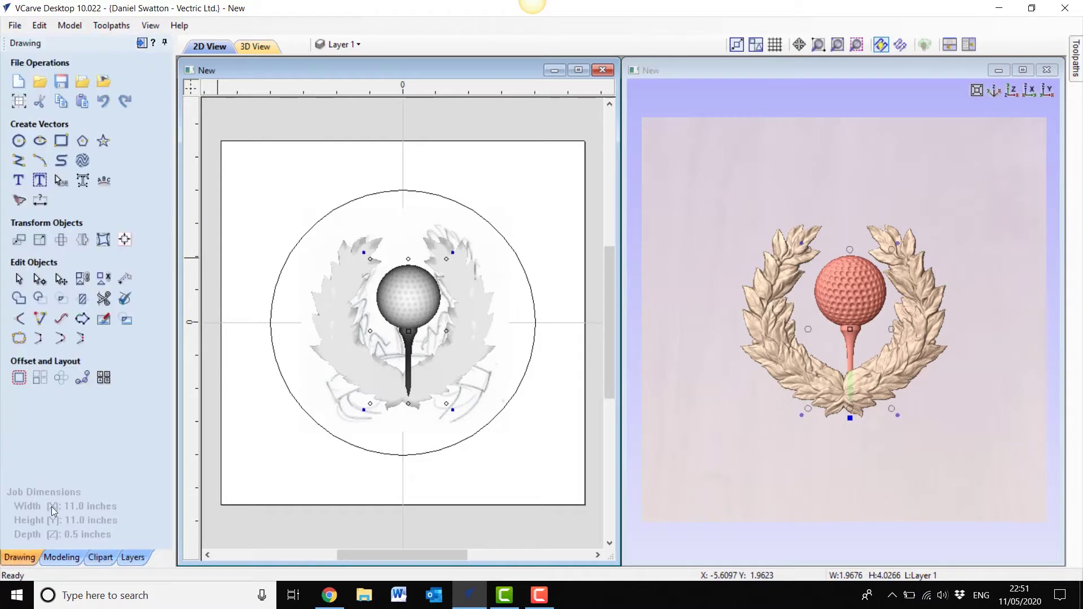
click(124, 240)
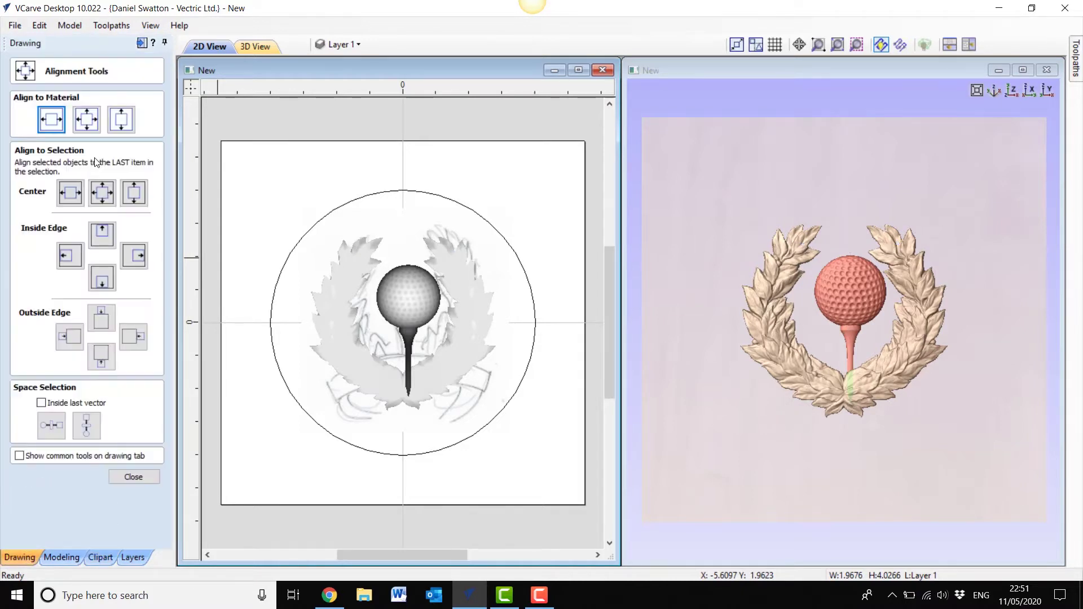
click(92, 128)
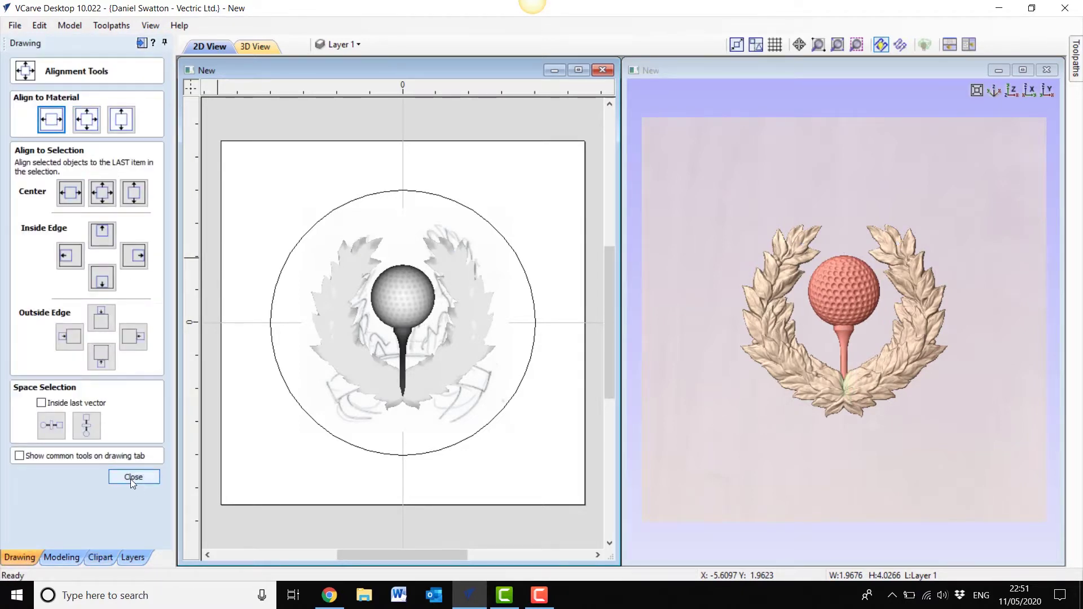
click(134, 477)
Step: Add the Ribbon4 clipart from Ribbons (Banners) across the lower part of the wreath, over the sketched banner
drag(846, 496, 878, 458)
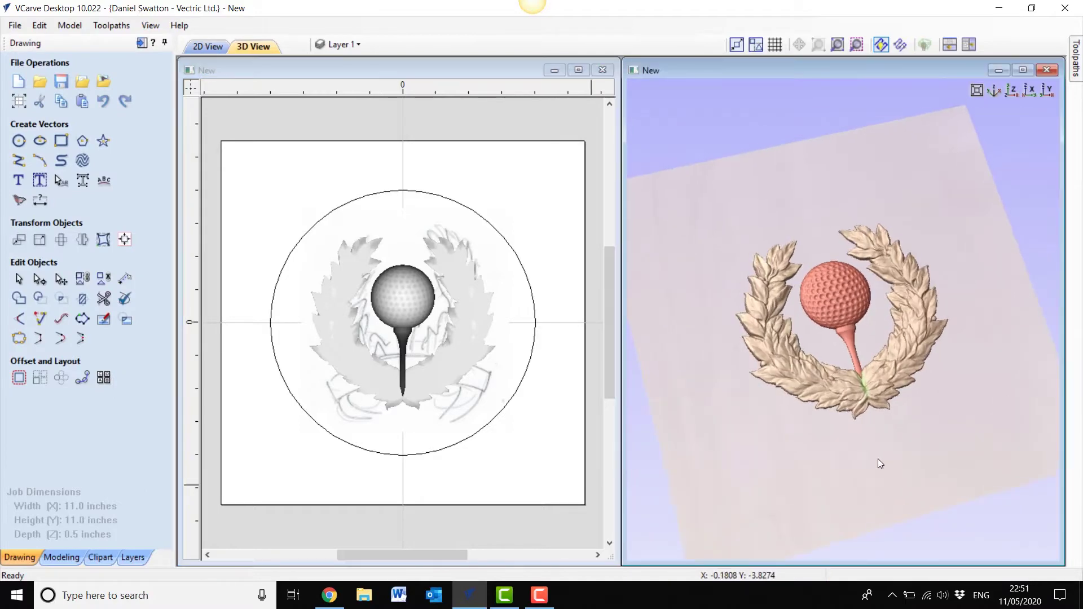
scroll(877, 458, up, 2)
middle_drag(870, 452, 867, 448)
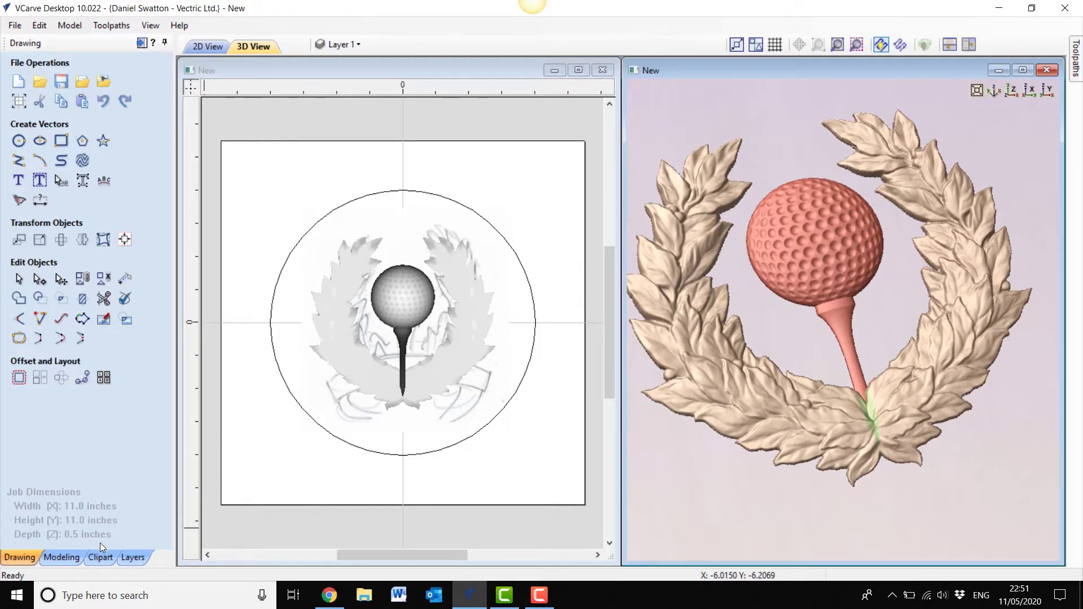
click(102, 558)
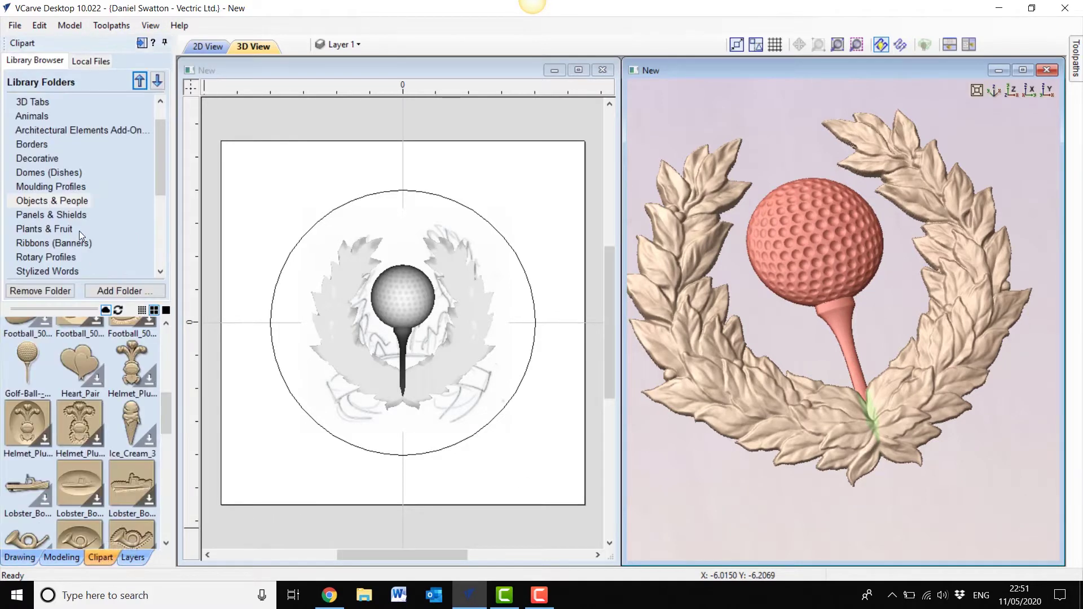
click(40, 243)
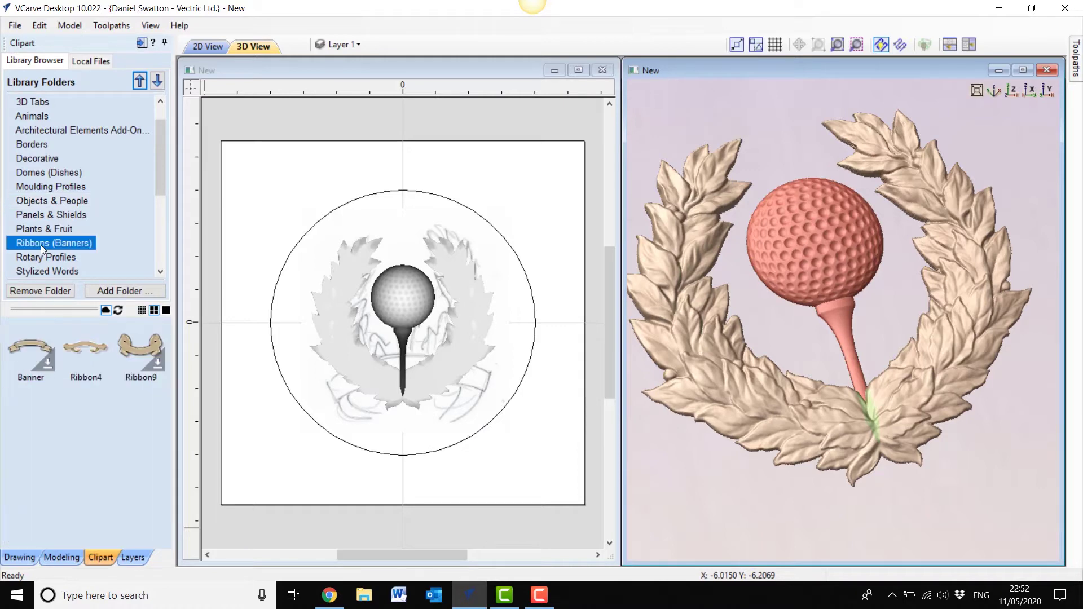
drag(83, 346, 404, 389)
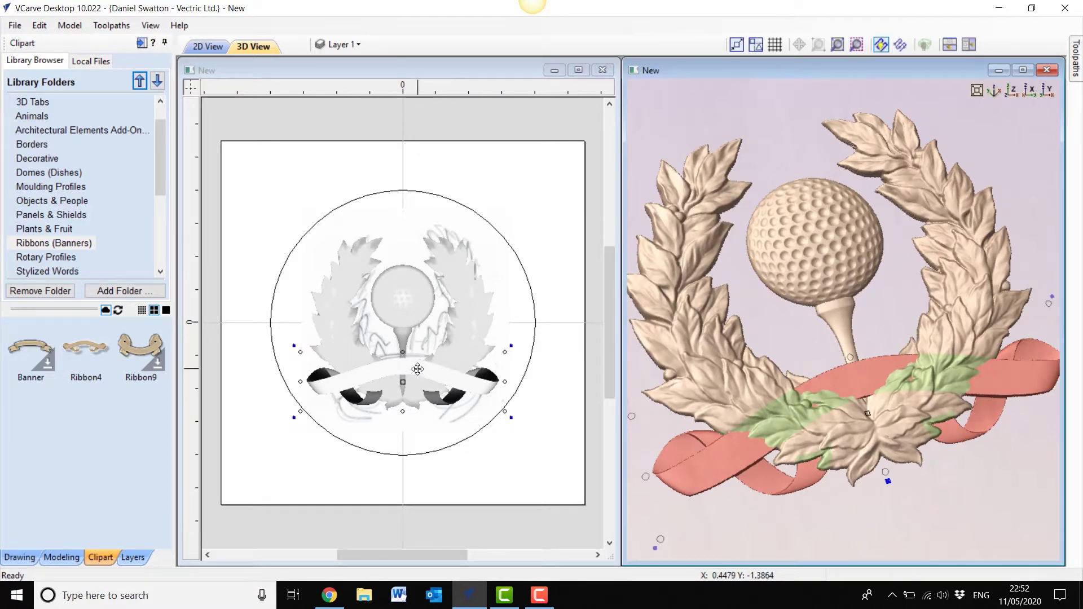
Step: Move the ribbon slightly lower across the base of the wreath and centre it horizontally in the material
drag(418, 369, 417, 381)
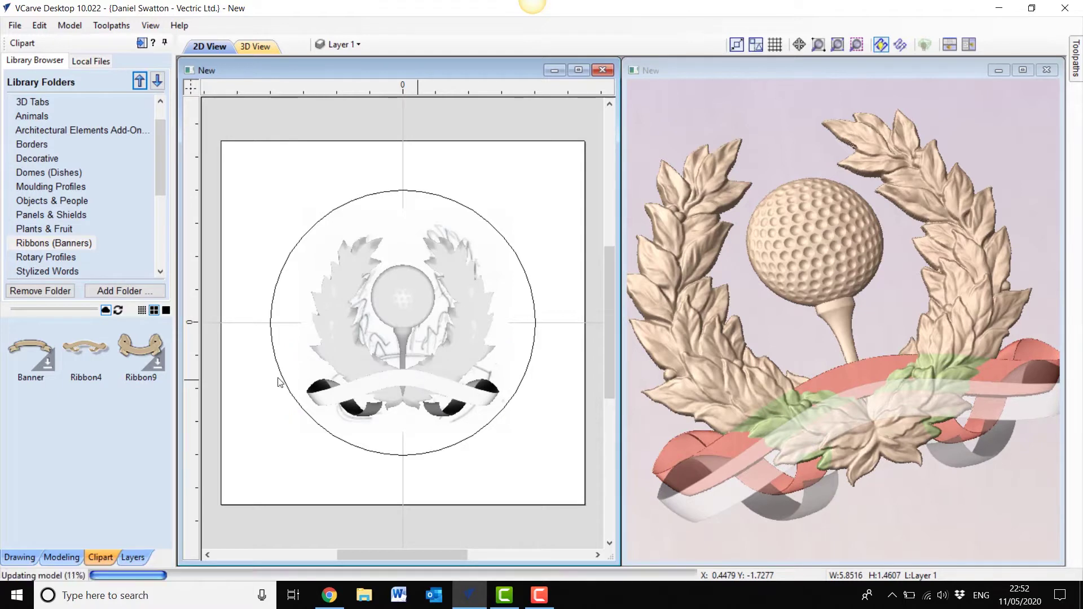
click(19, 558)
click(124, 239)
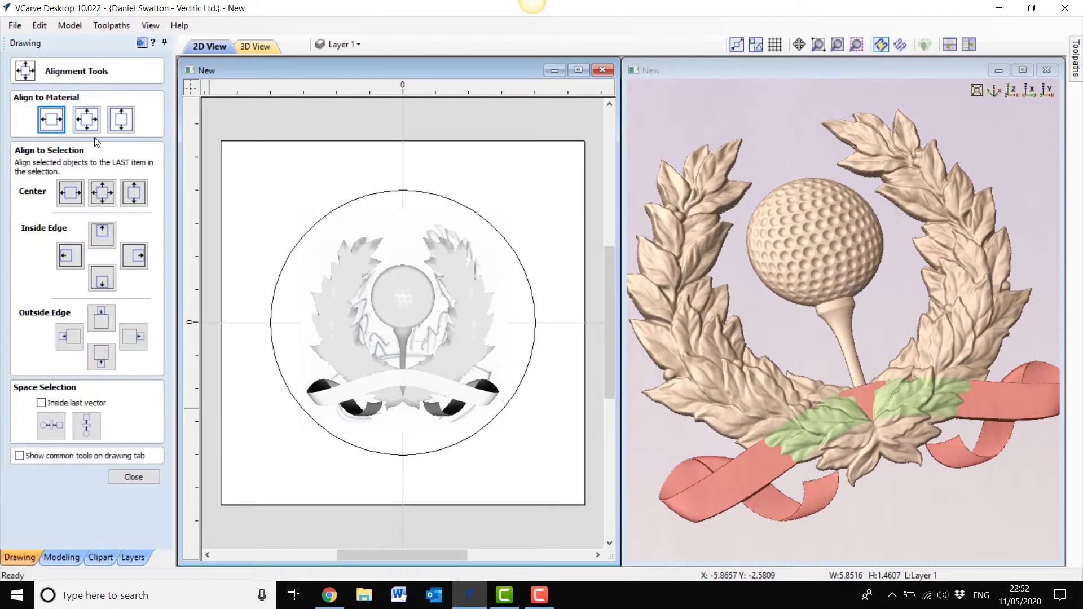
click(50, 127)
click(133, 477)
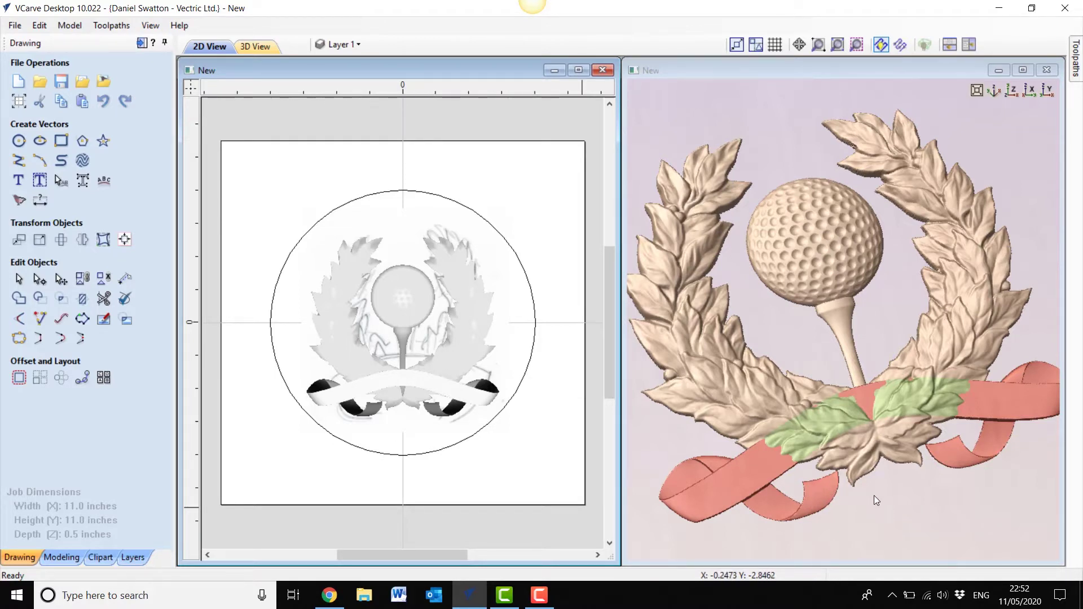
Step: Set the shape height of the Ribbon4 component to 0.25 inches
click(60, 557)
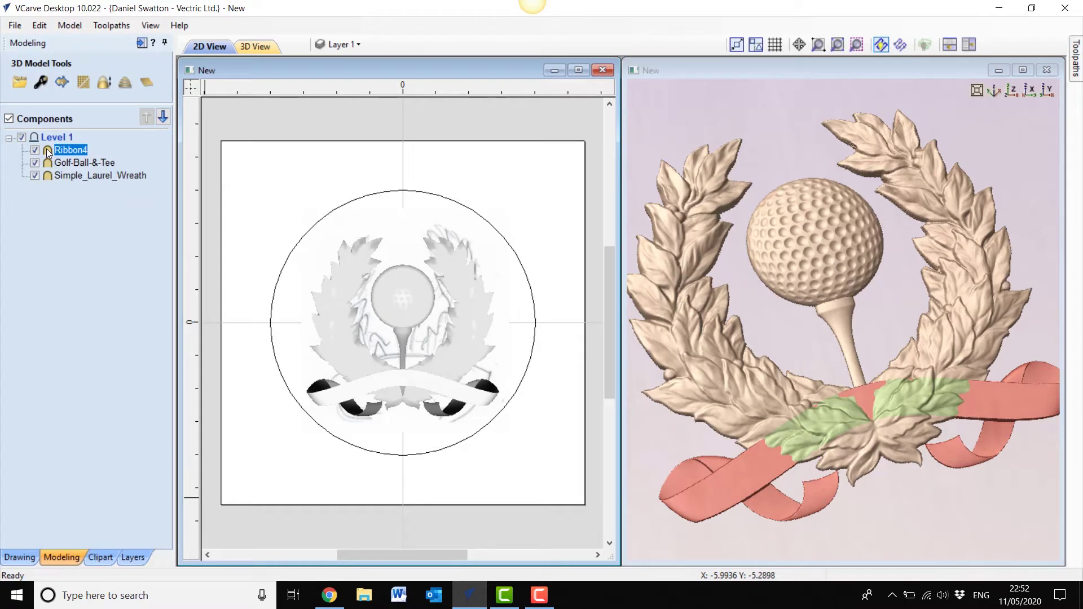
mouse_move(46, 149)
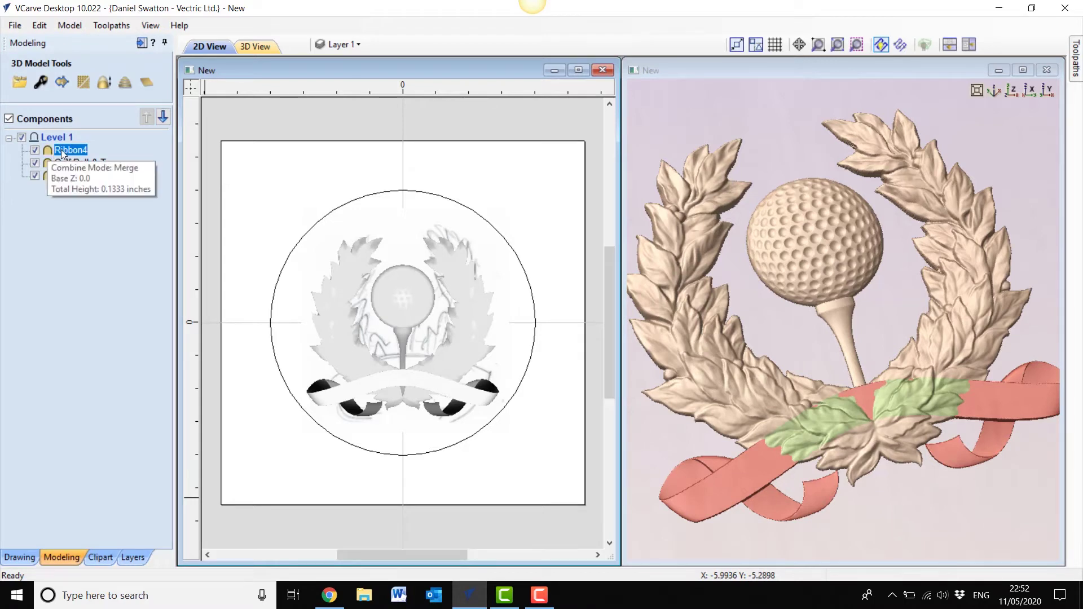
click(35, 85)
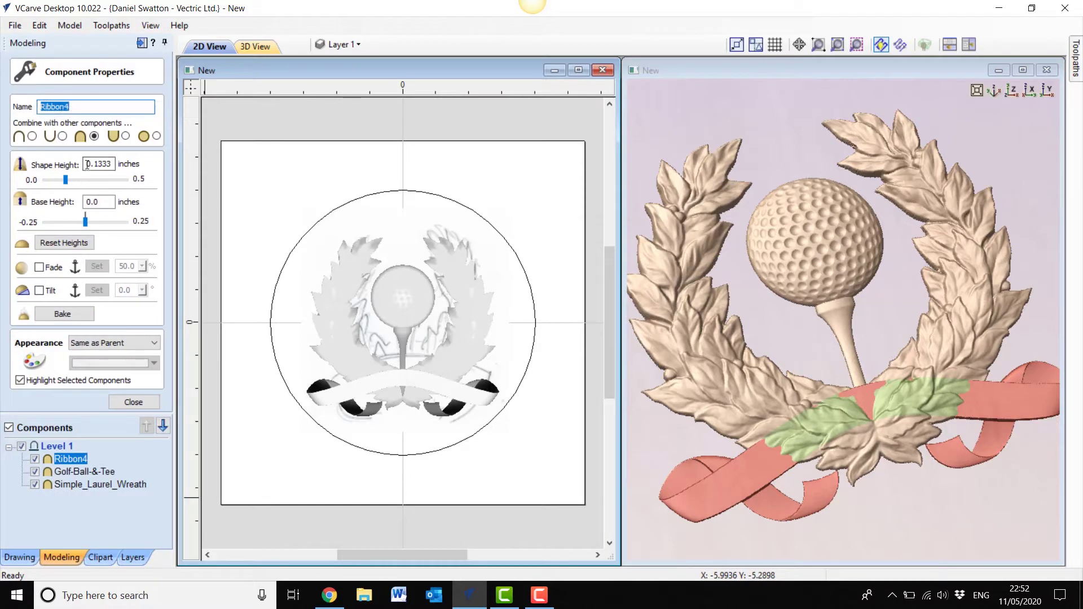
drag(92, 164, 134, 163)
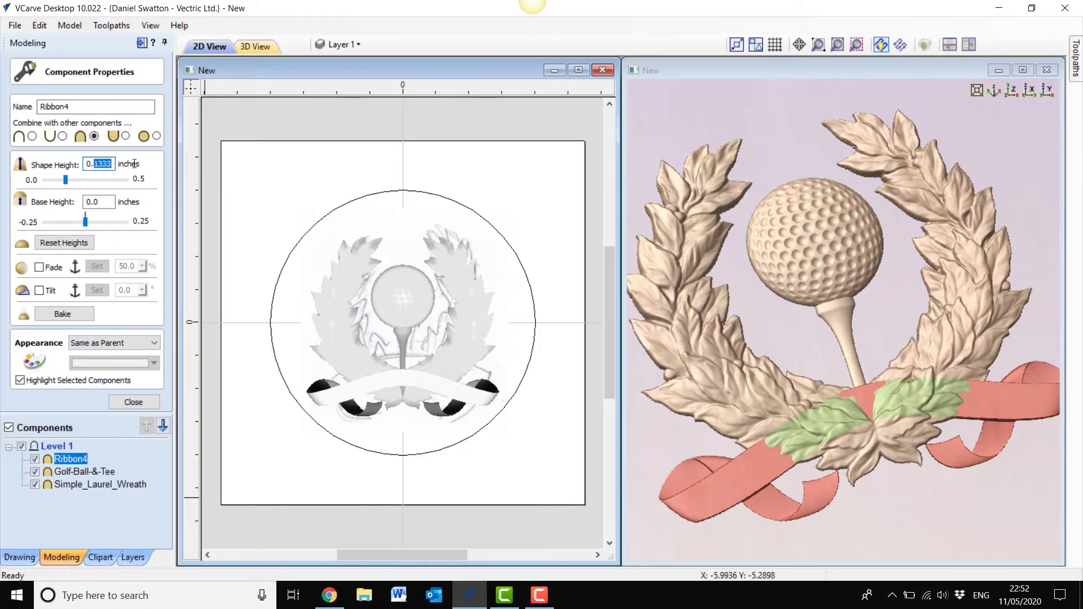
text(25)
key(Return)
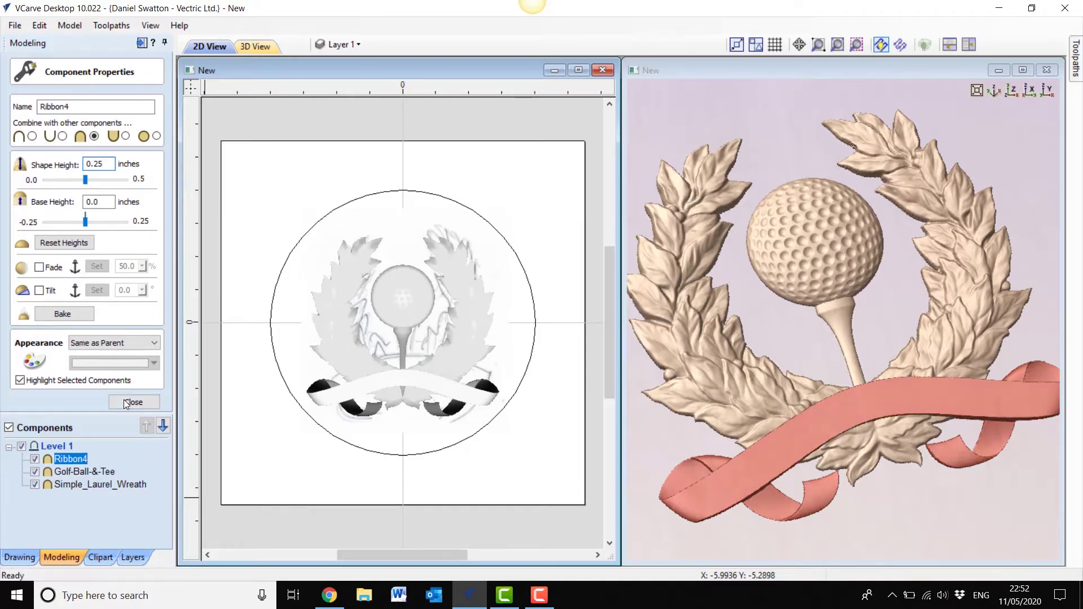
click(863, 408)
drag(863, 408, 869, 442)
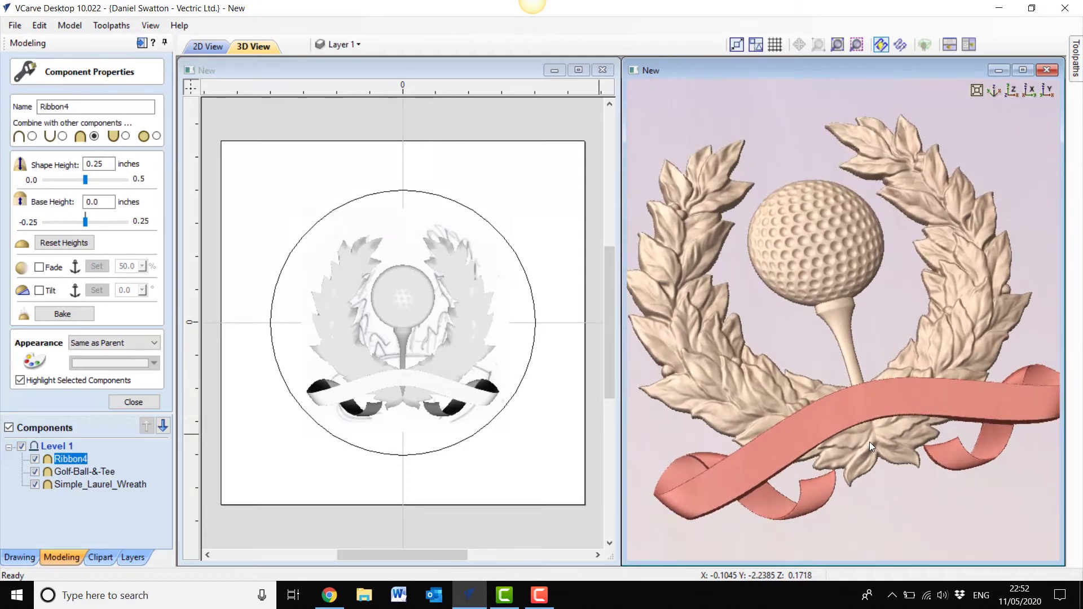
Step: Set the shape height of the golf ball and tee component to 0.25 inches
click(51, 472)
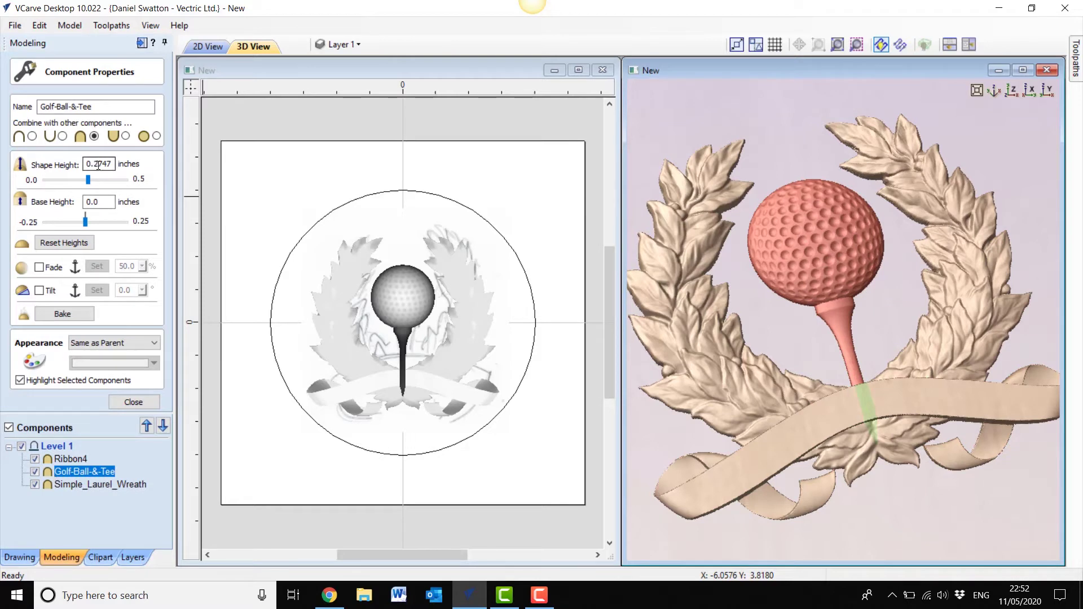
drag(99, 164, 130, 166)
text(5)
key(Return)
Step: Set the shape height of the laurel wreath component to 0.25 inches and deselect it
click(48, 487)
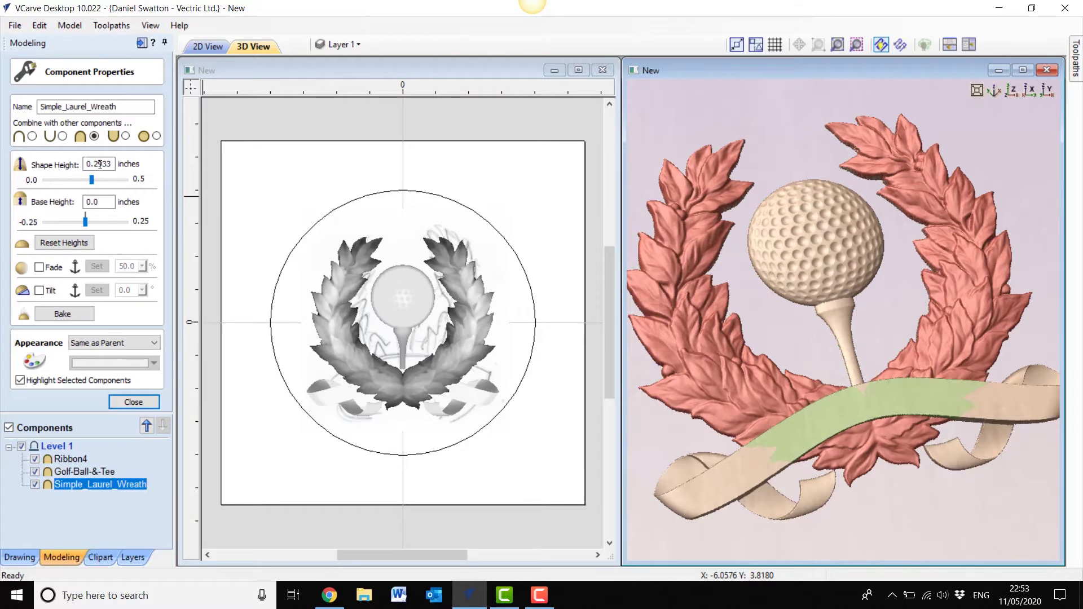
drag(97, 164, 127, 163)
text(5)
key(Return)
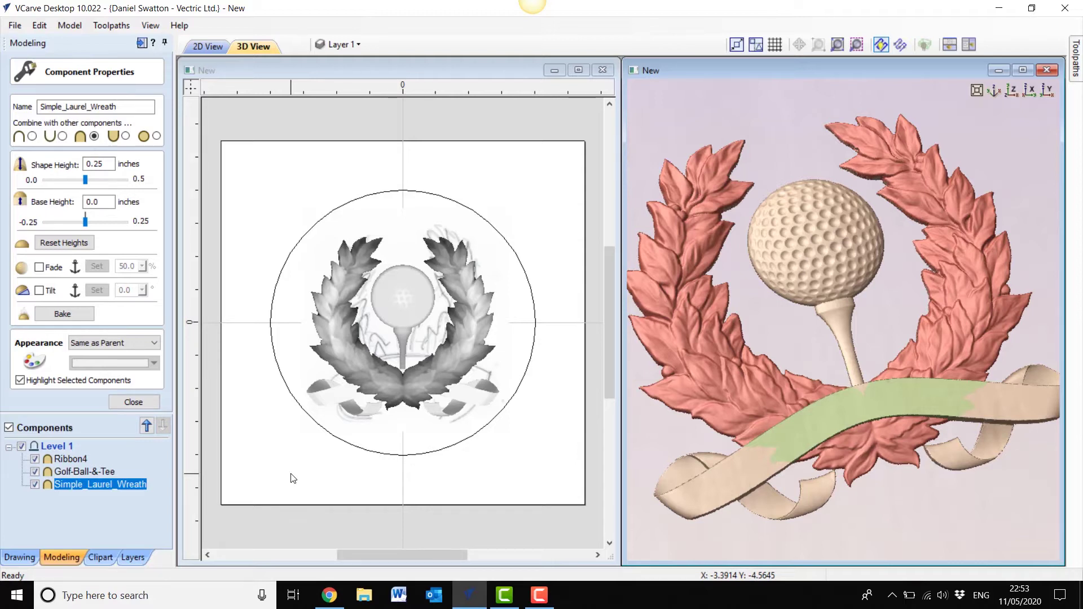
click(473, 479)
drag(816, 458, 894, 398)
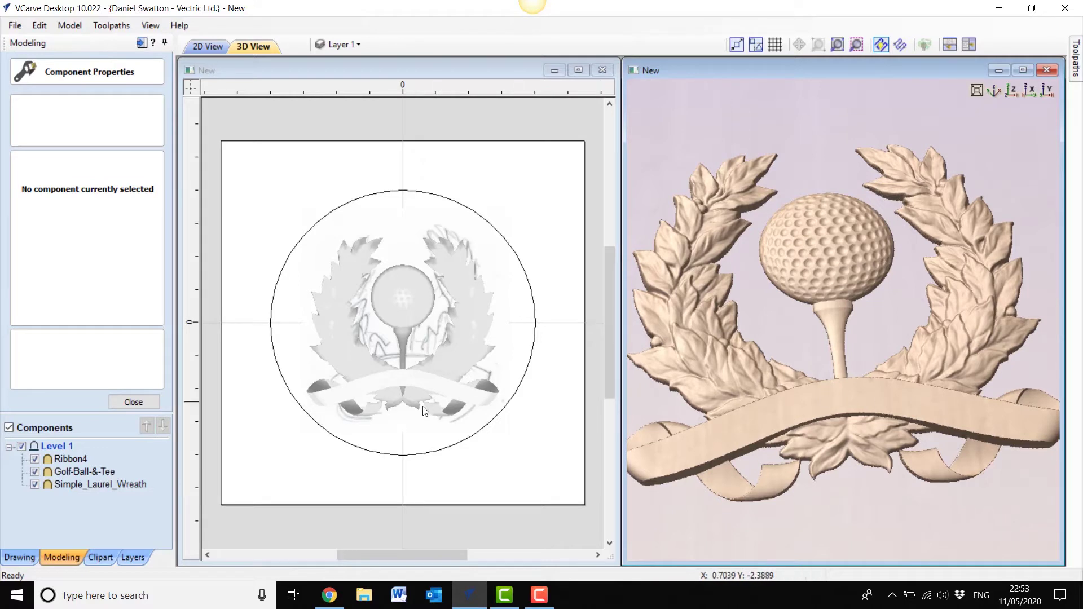
Step: Hide the Bitmap Layer holding the sketch, add a new layer named TEXT, and close the component properties
scroll(386, 337, up, 2)
click(382, 321)
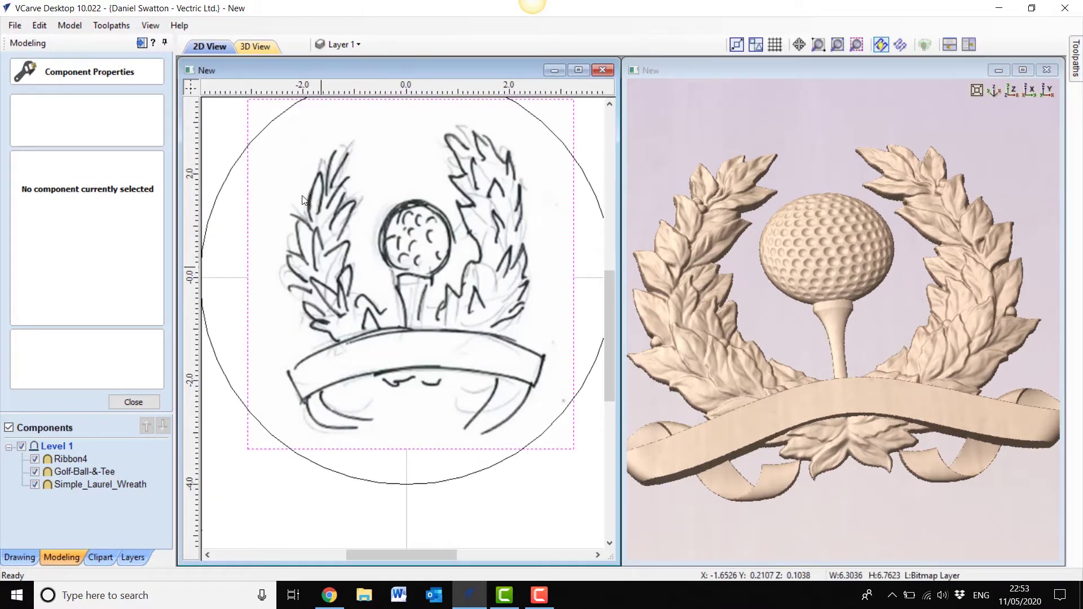
click(356, 44)
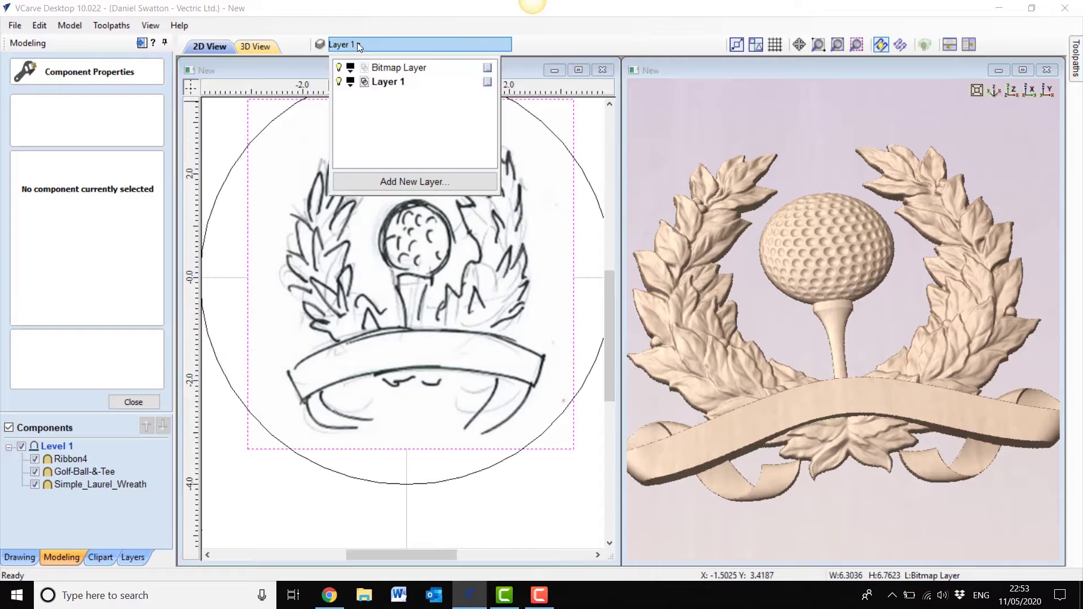
click(339, 67)
click(398, 173)
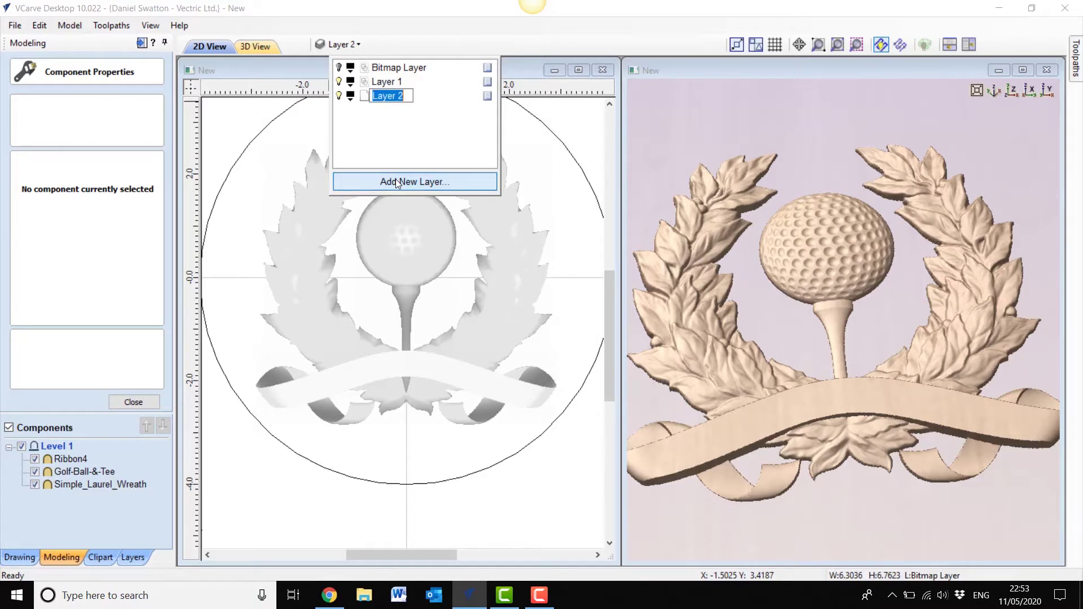
text(TEXT)
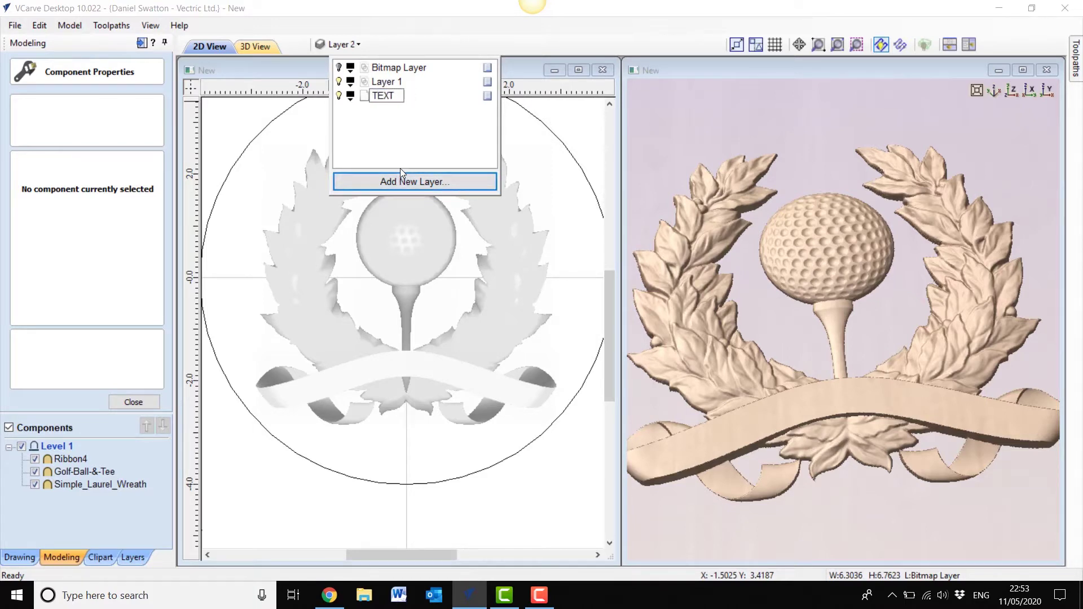
key(Return)
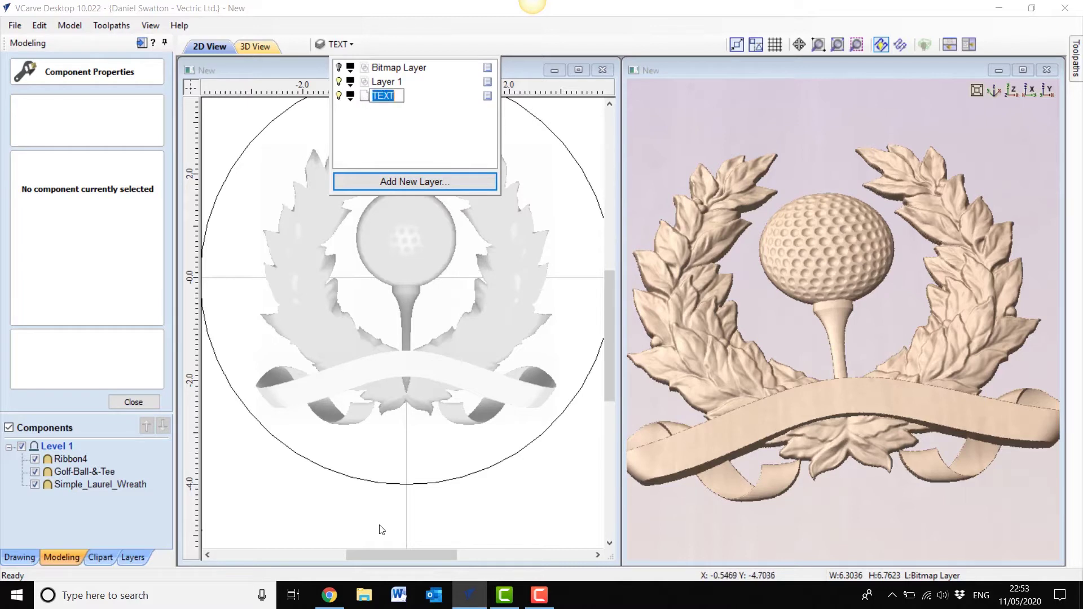
click(140, 399)
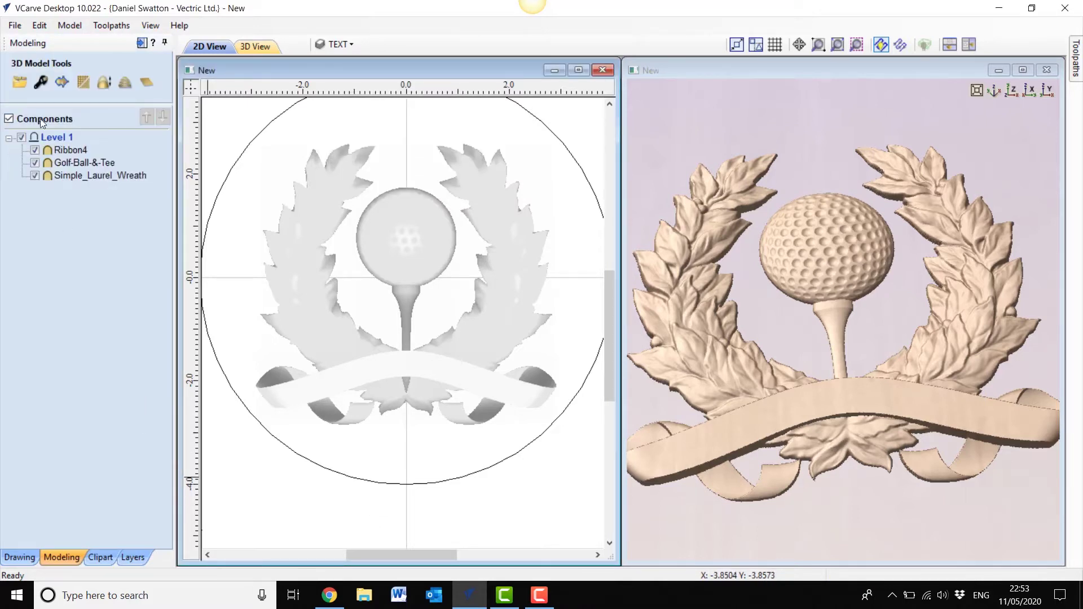
Step: Draw a three-point polyline about 3 inches wide along the ribbon's lower edge, with its middle point at the edge's centre peak
click(20, 557)
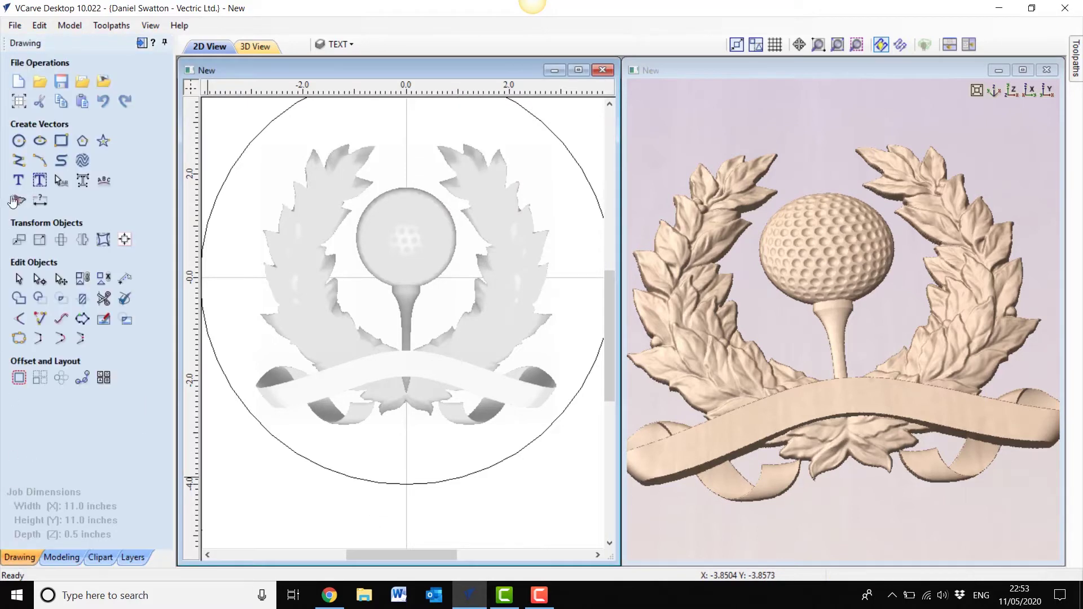
click(17, 161)
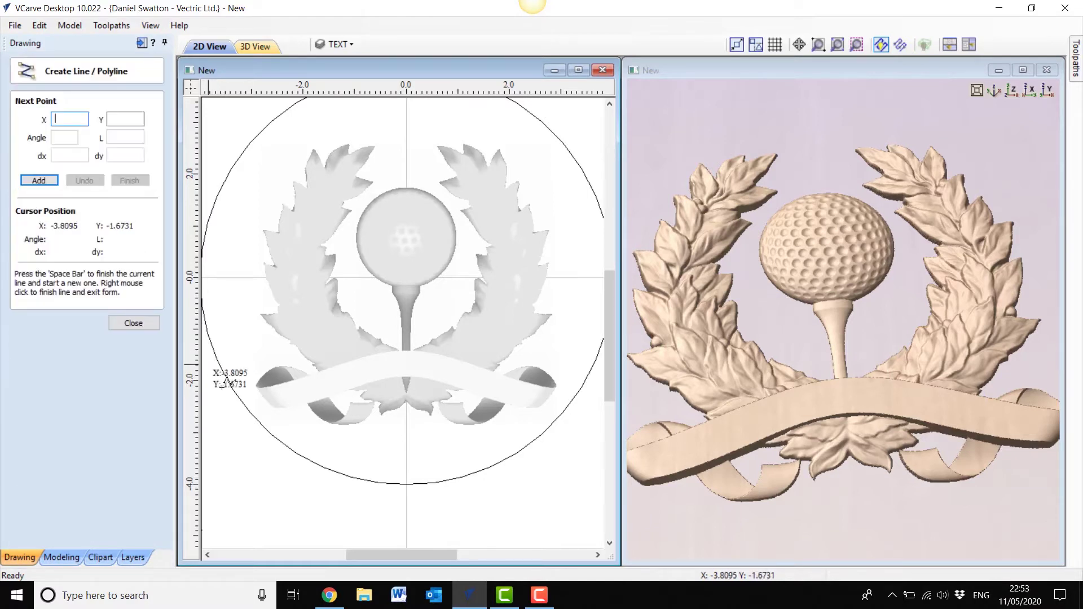
scroll(257, 397, up, 2)
scroll(372, 398, up, 2)
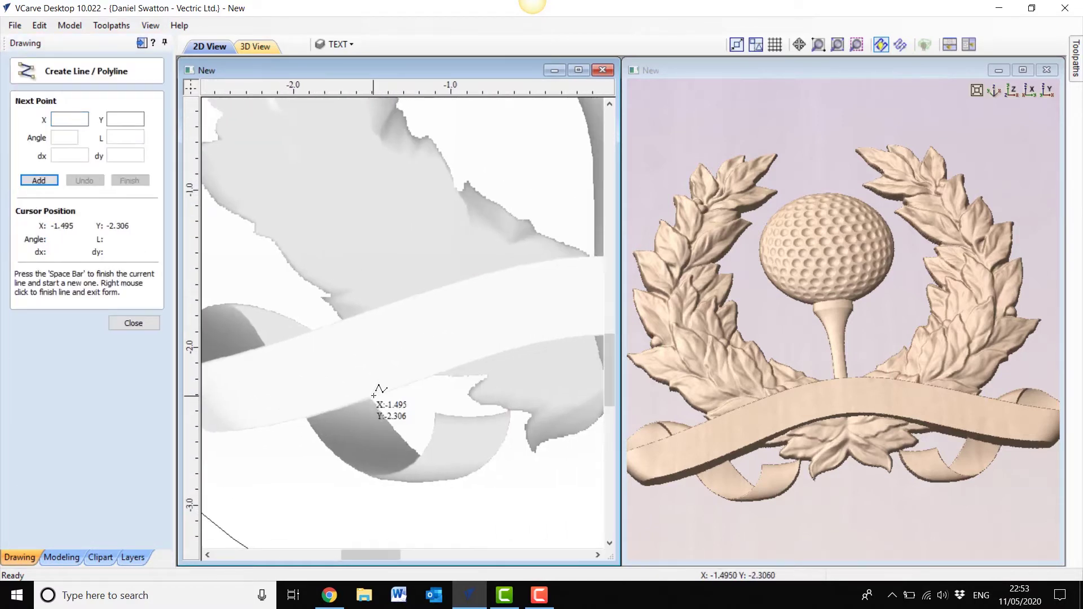
click(373, 397)
middle_drag(574, 398, 309, 415)
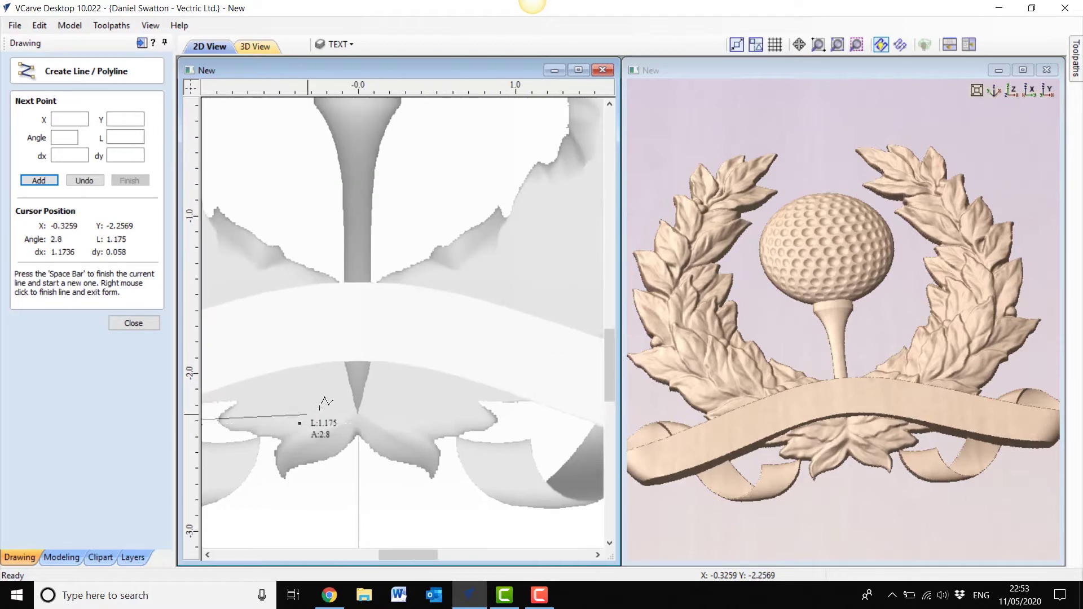
click(357, 359)
middle_drag(524, 416, 271, 401)
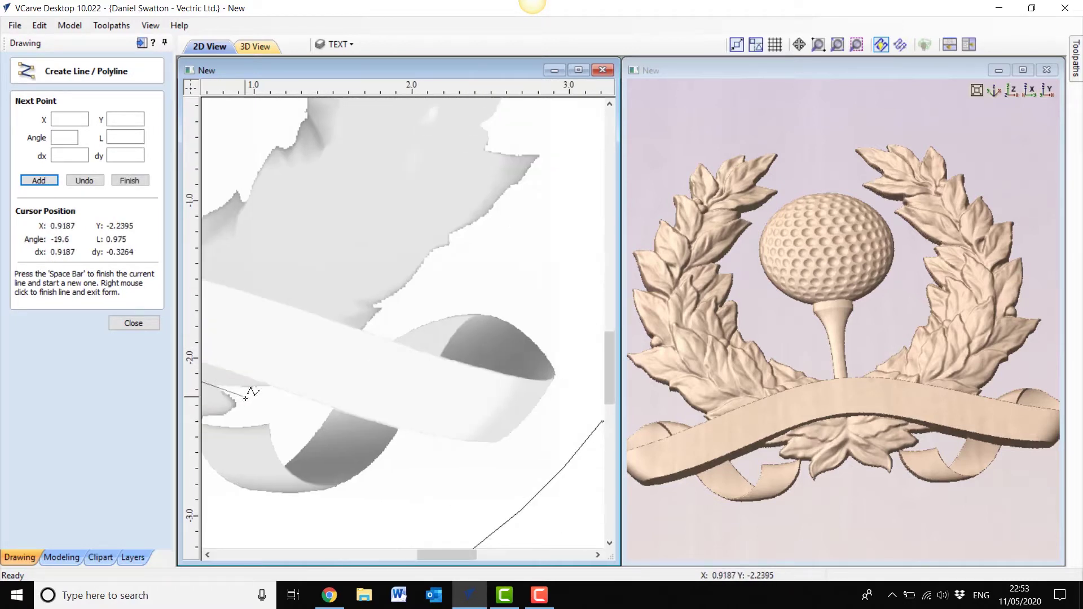
scroll(304, 423, up, 1)
click(345, 406)
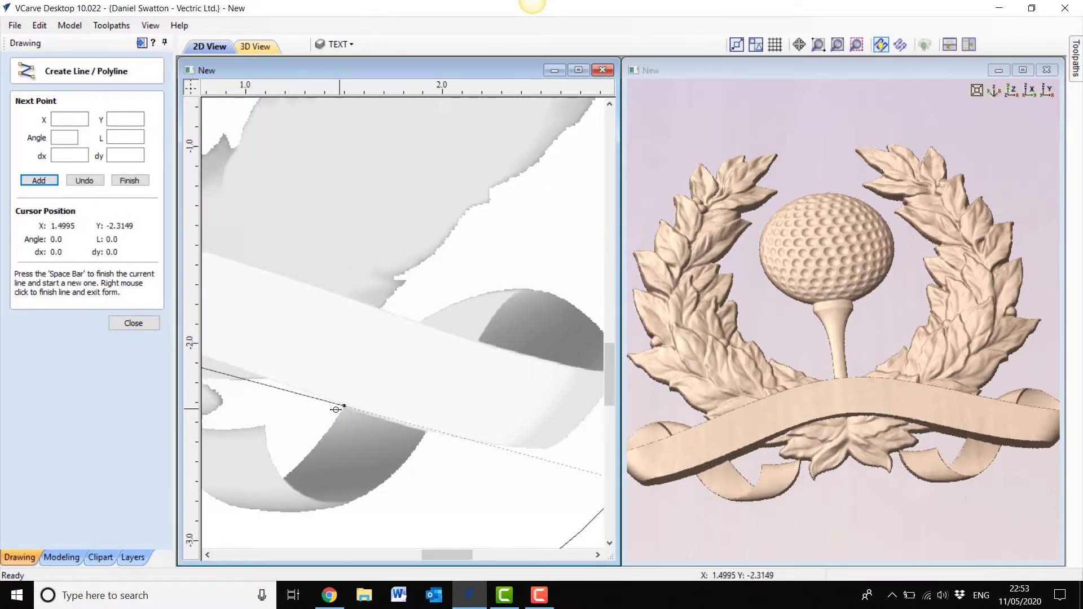
click(135, 323)
scroll(373, 353, down, 3)
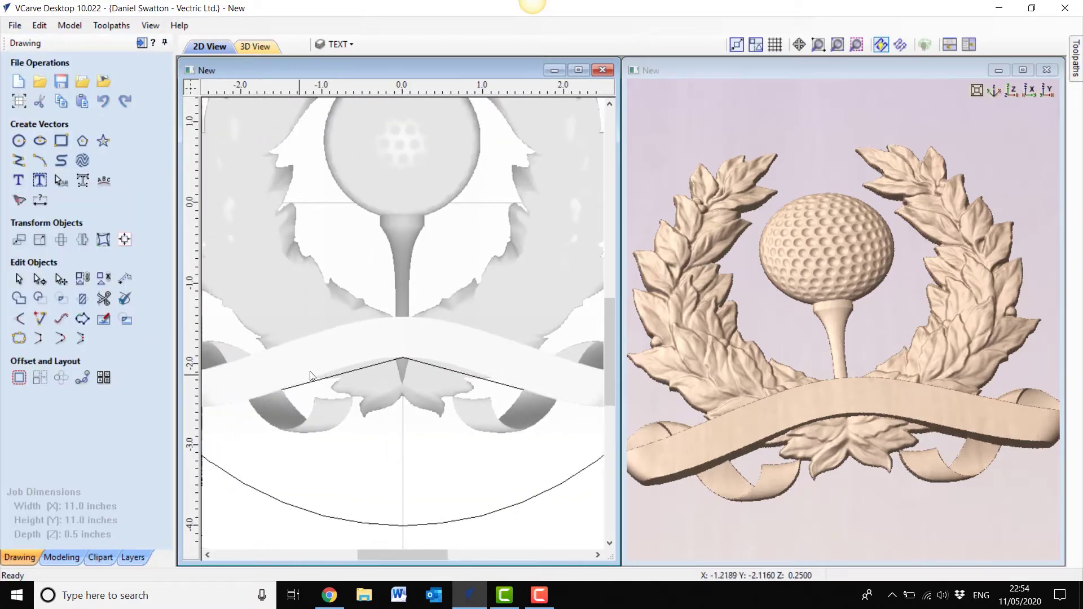
Step: Smooth the polyline's middle node and adjust its curve handles so the line follows the ribbon's lower edge
click(420, 366)
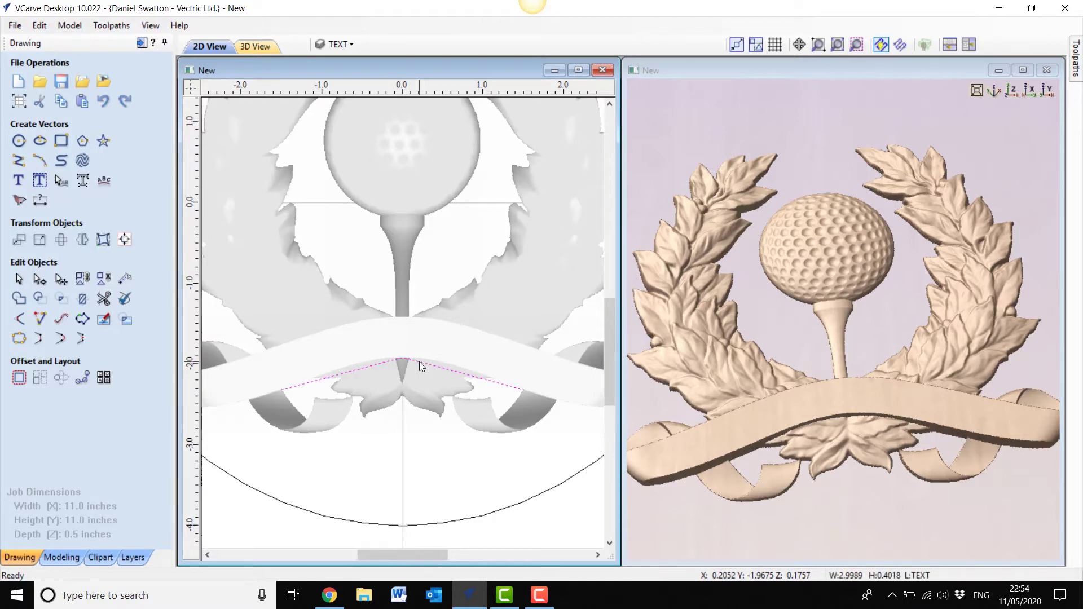
double_click(420, 364)
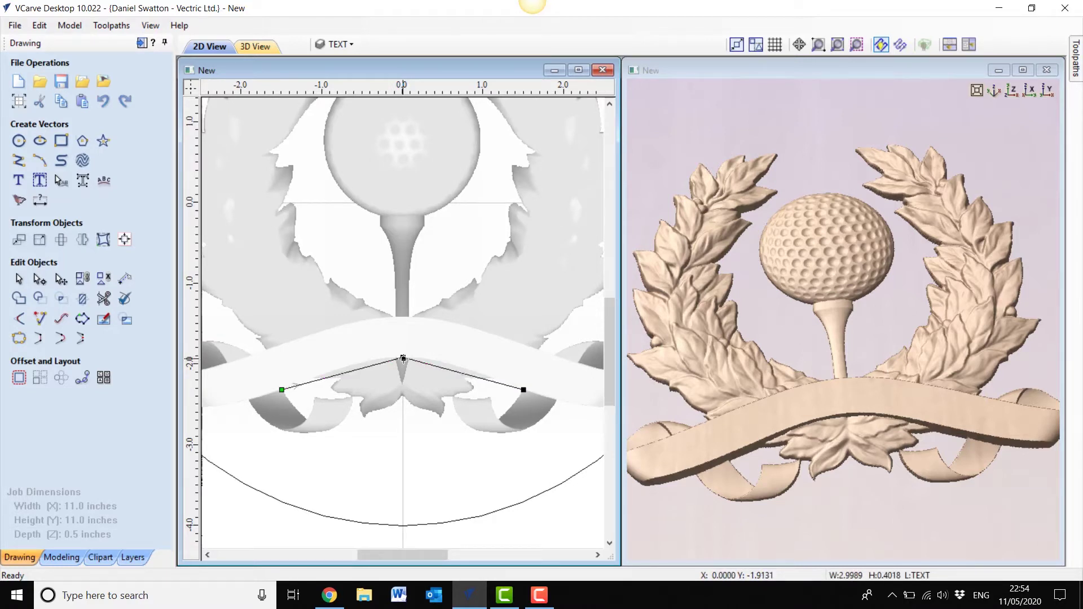
key(s)
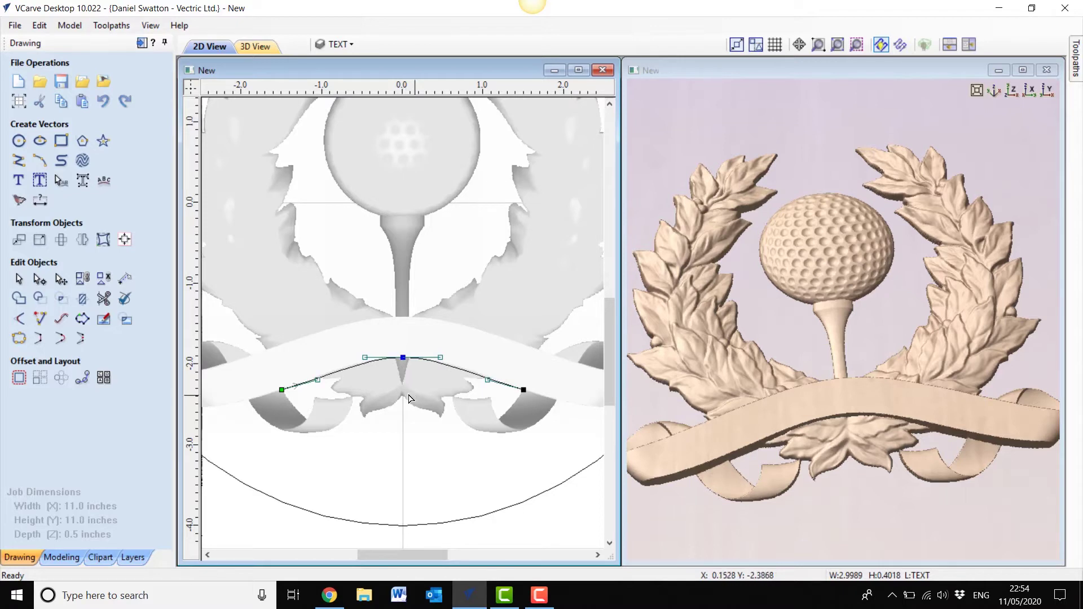
scroll(413, 398, up, 2)
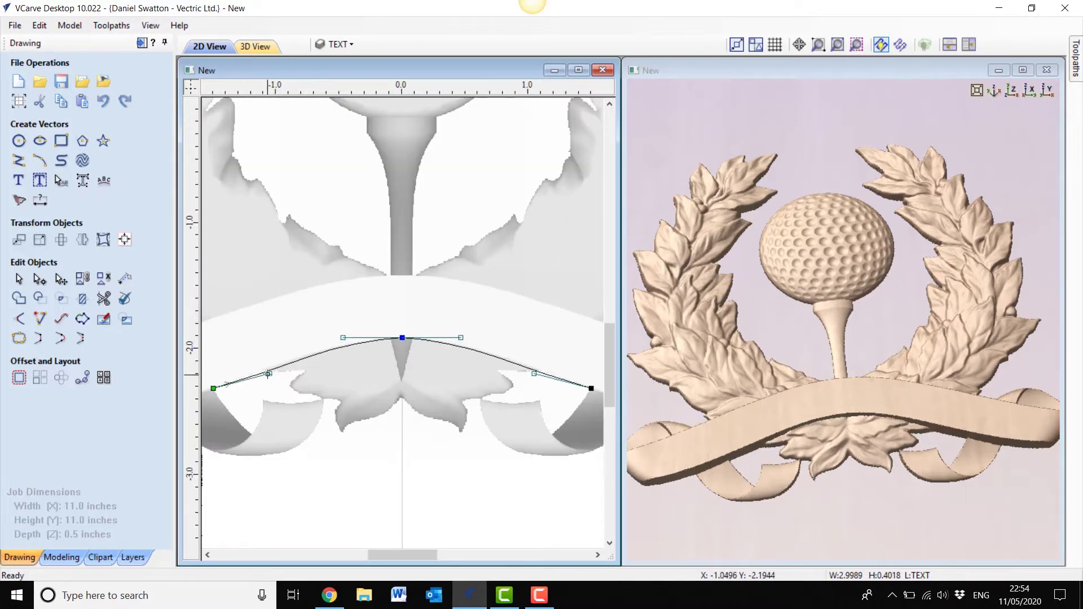
drag(270, 373, 272, 369)
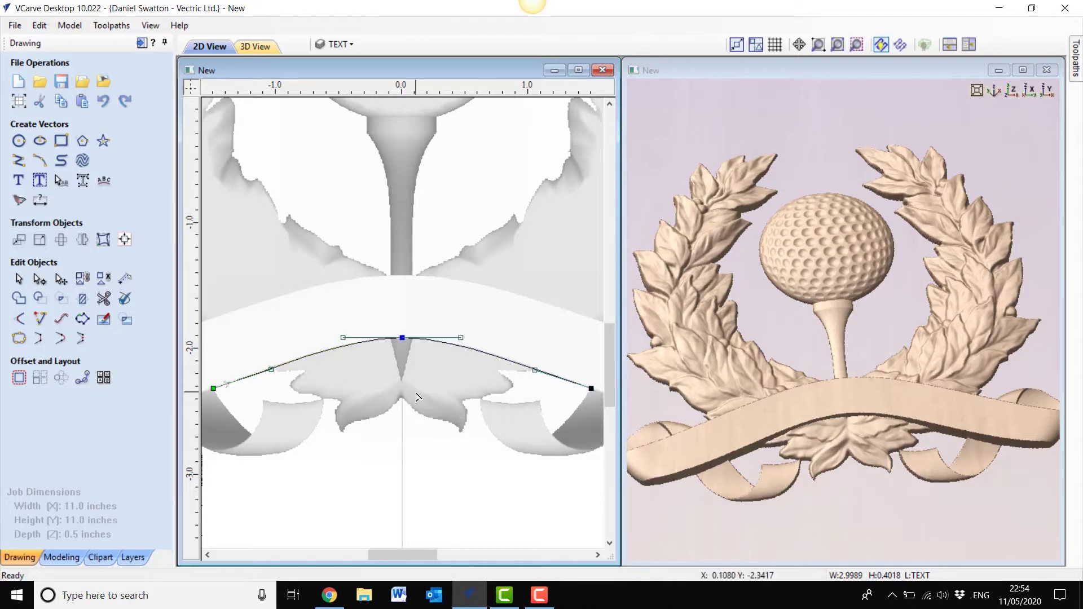
scroll(350, 273, down, 3)
middle_drag(350, 273, 355, 365)
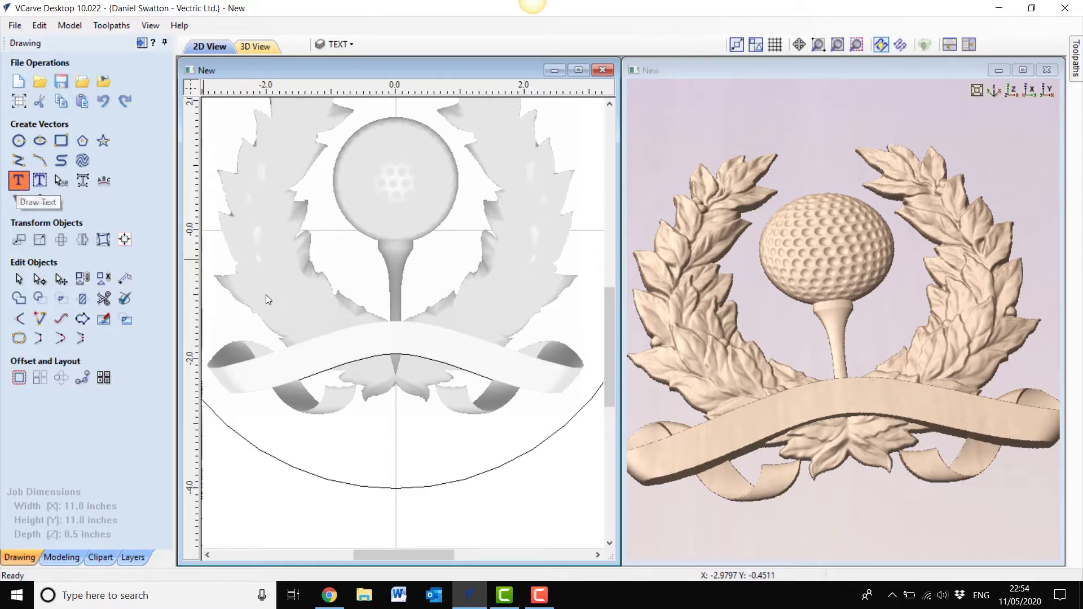
Step: Create the text HOLE IN ONE in bold, centre-aligned Arial, 0.35 inches high, over the lower part of the wreath's left branch
click(18, 181)
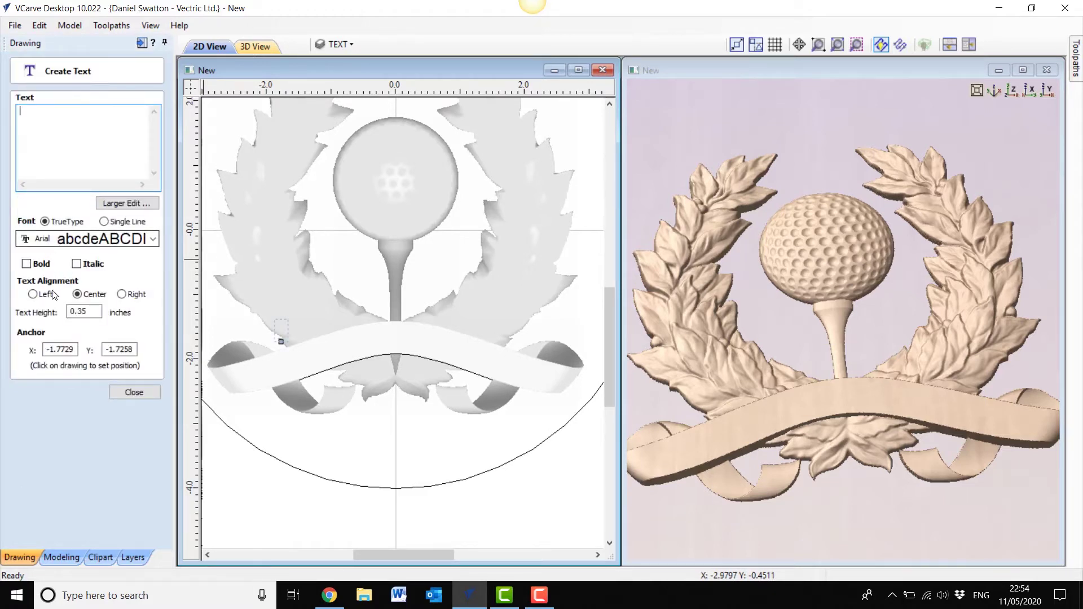
click(26, 264)
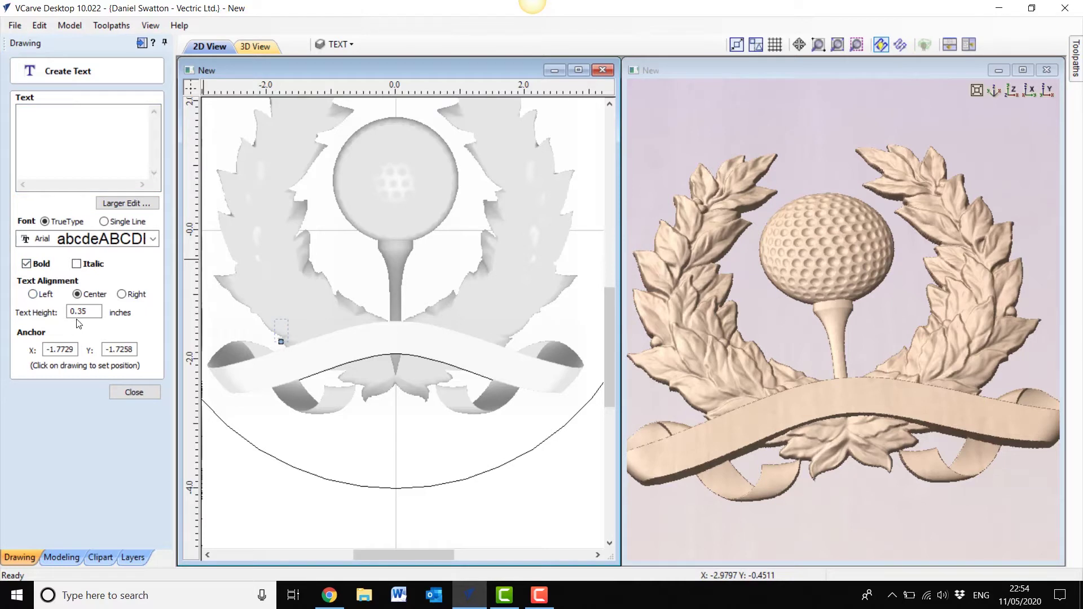
click(303, 286)
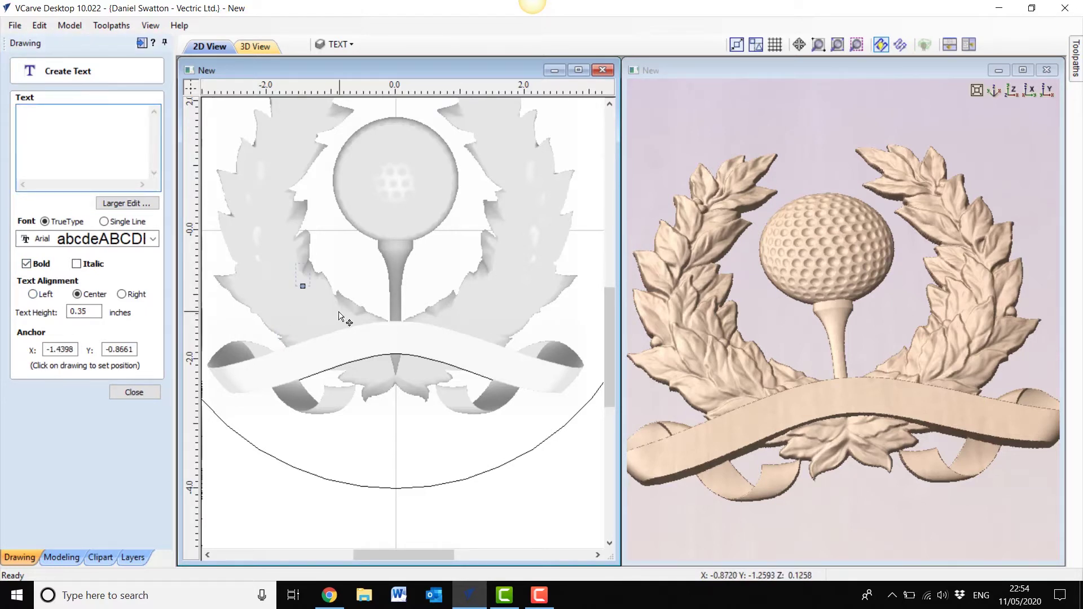
text(HOLE)
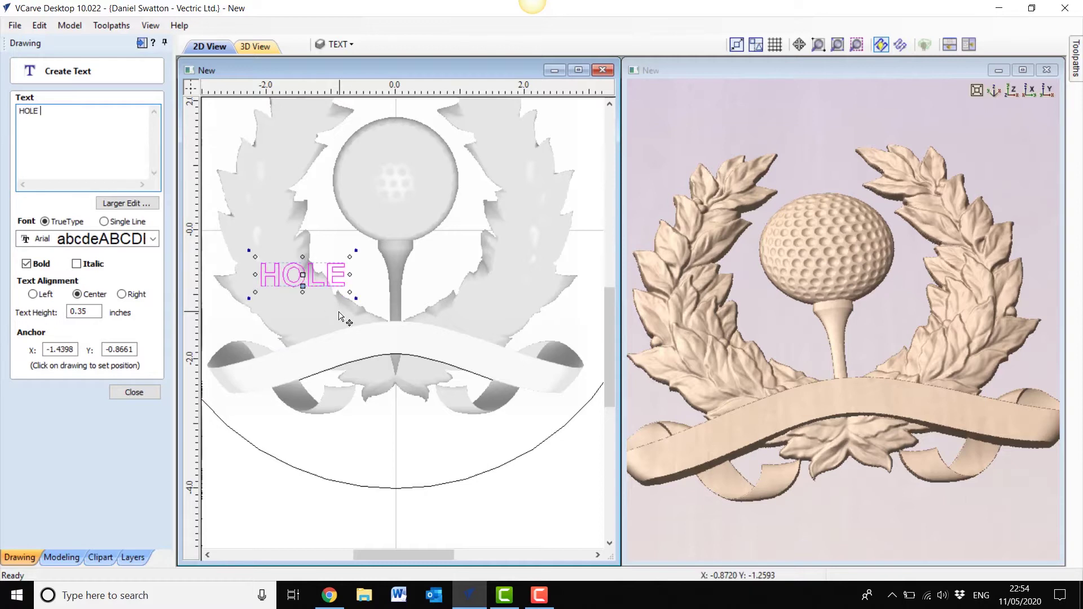
text( IN ONE)
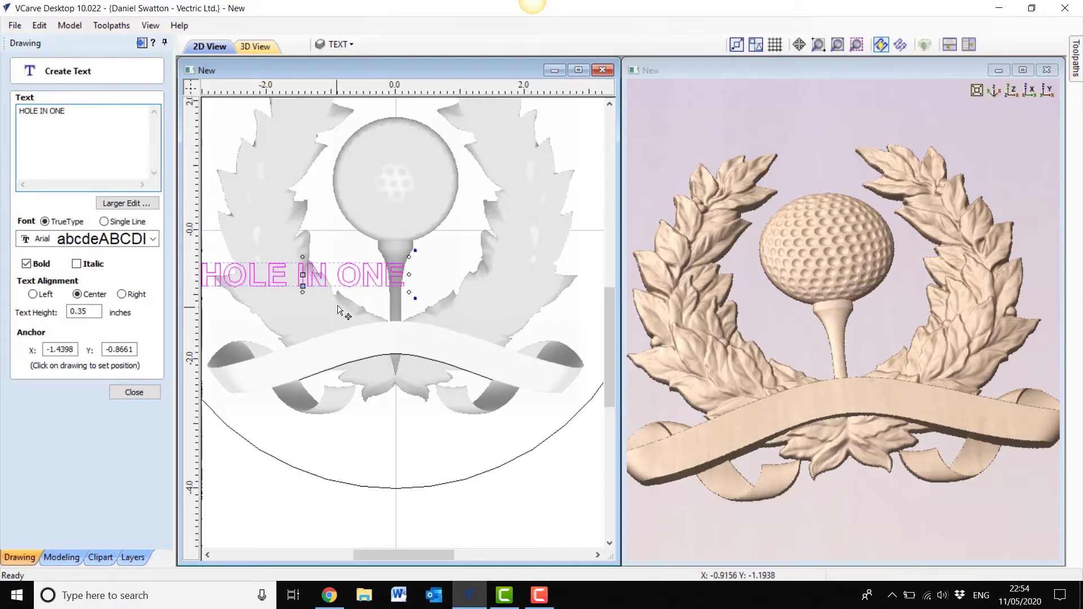
click(134, 392)
Step: Wrap the HOLE IN ONE text above the curve on the ribbon, scaled to fill the curve and aligned to its middle
middle_drag(276, 386, 347, 388)
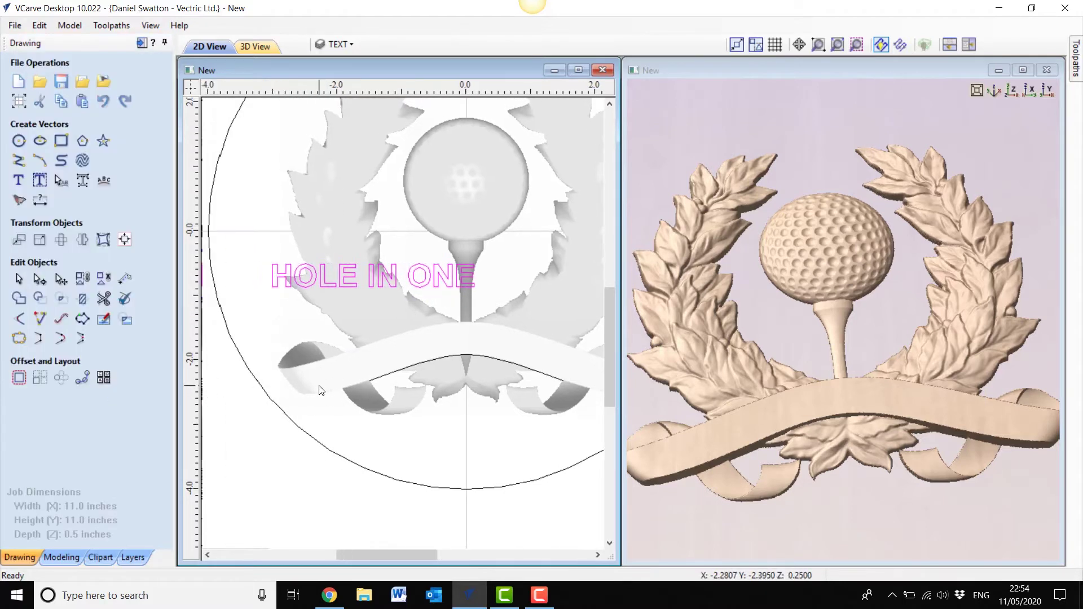
click(423, 367)
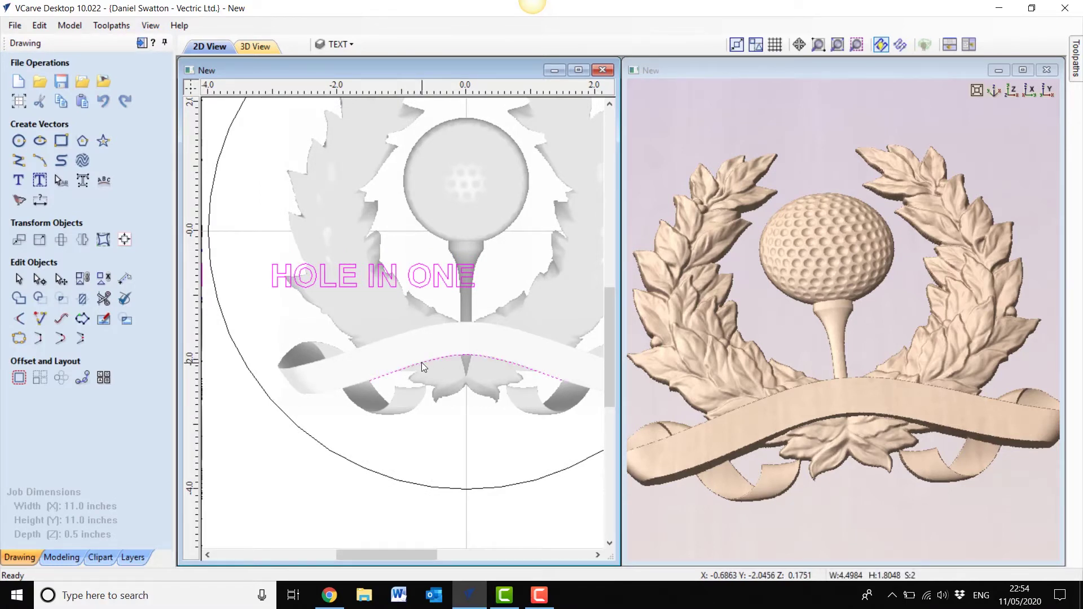
click(98, 185)
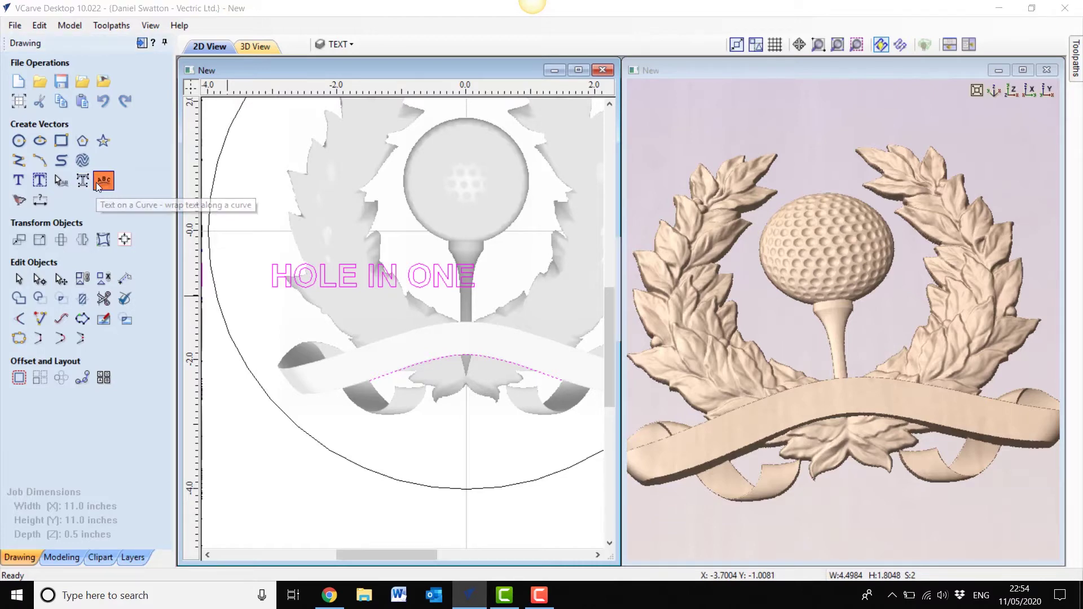
click(553, 309)
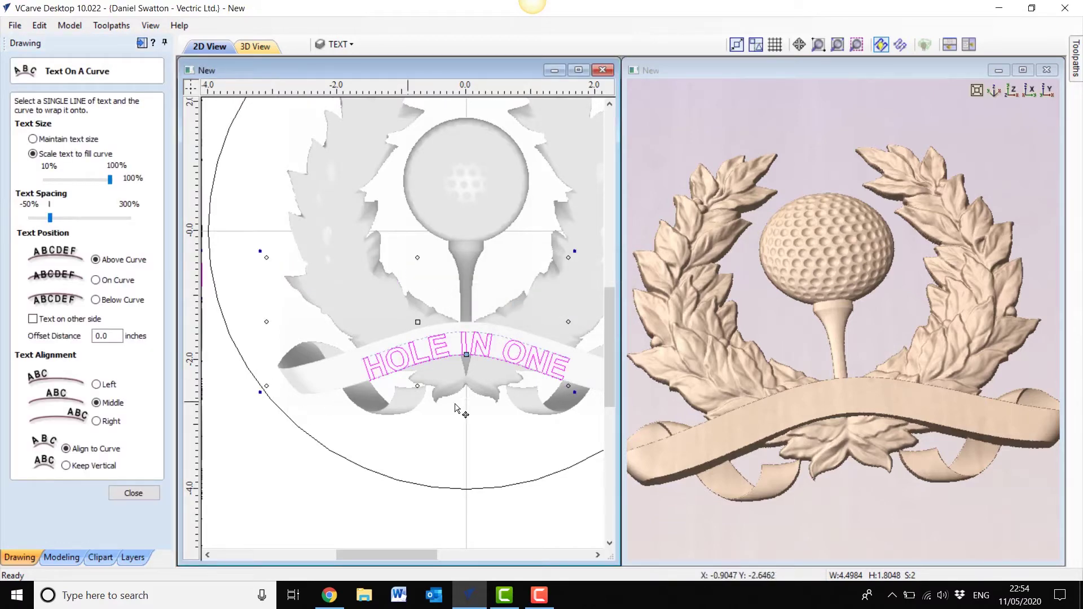
Step: Offset the wrapped text 0.075 inches from the curve and deselect the text and curve
scroll(477, 406, up, 3)
scroll(405, 391, up, 2)
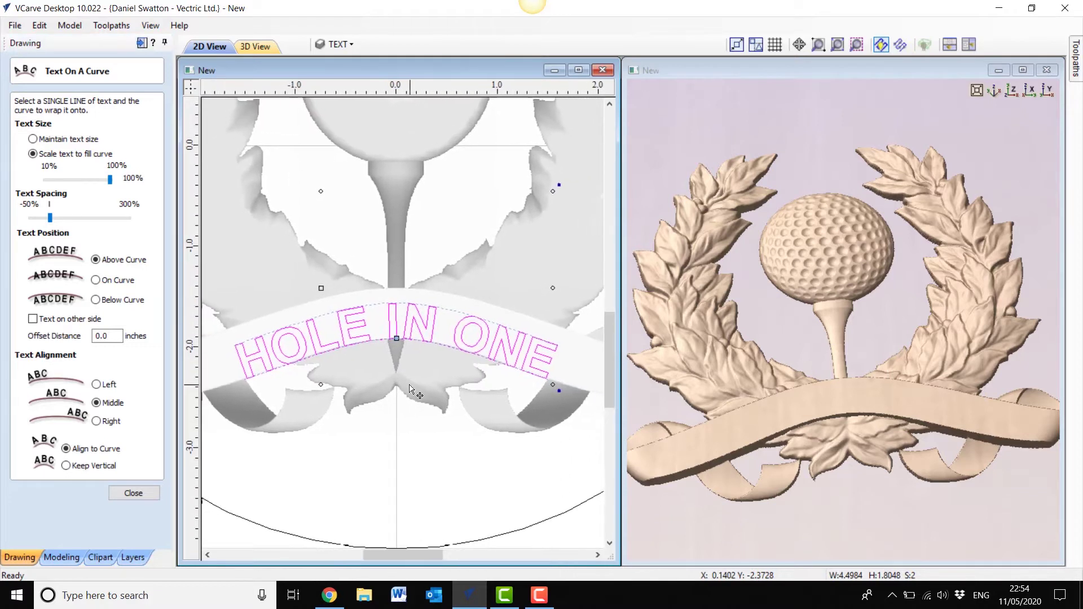
click(116, 337)
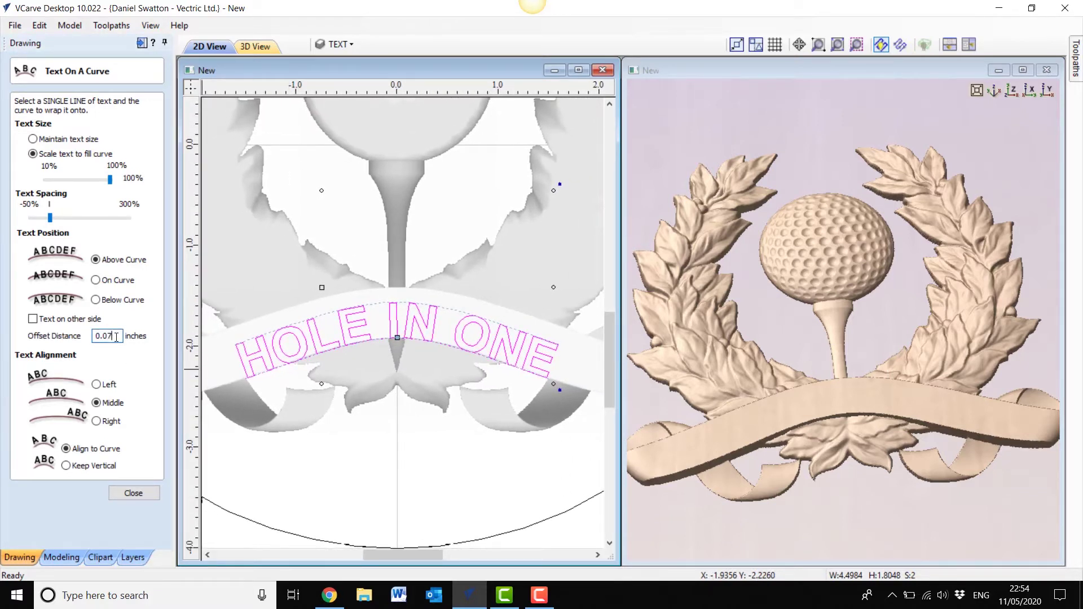
text(75)
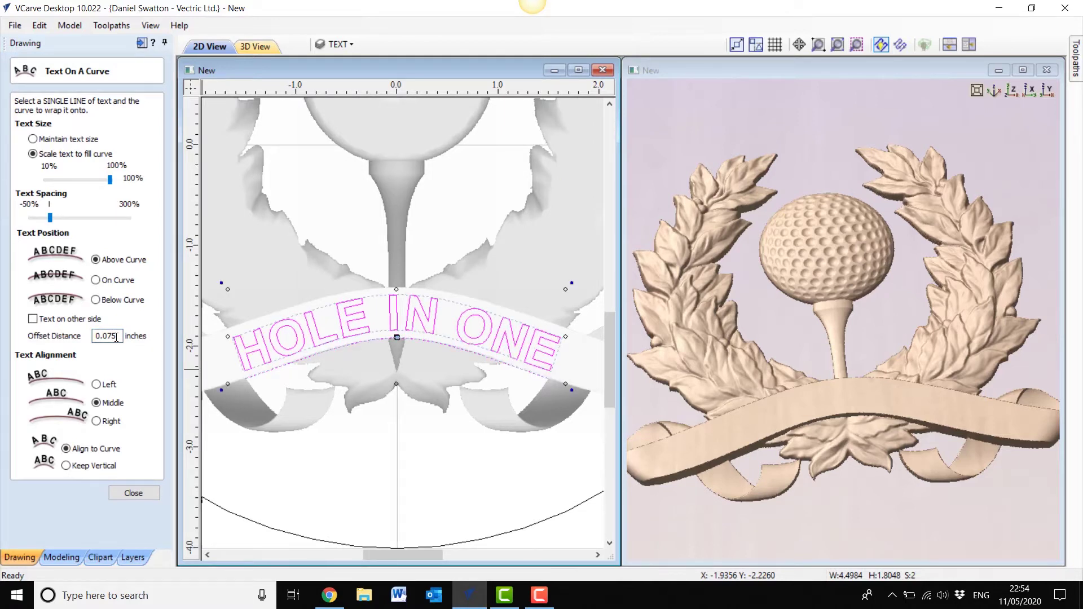
click(135, 494)
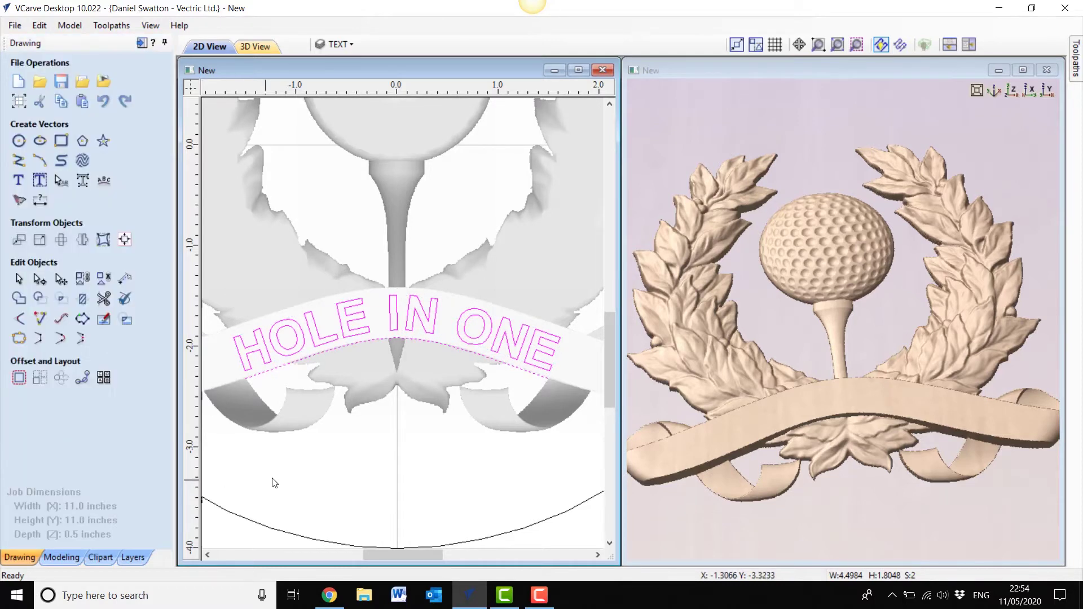
click(280, 482)
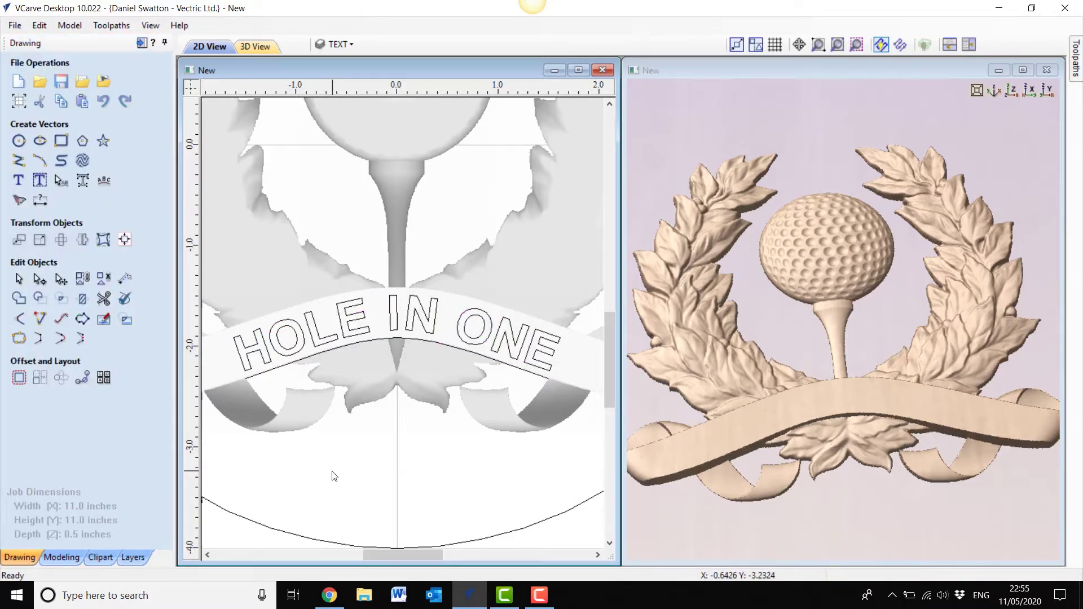
Step: Add a zero-height plane component covering the whole model
scroll(355, 450, down, 2)
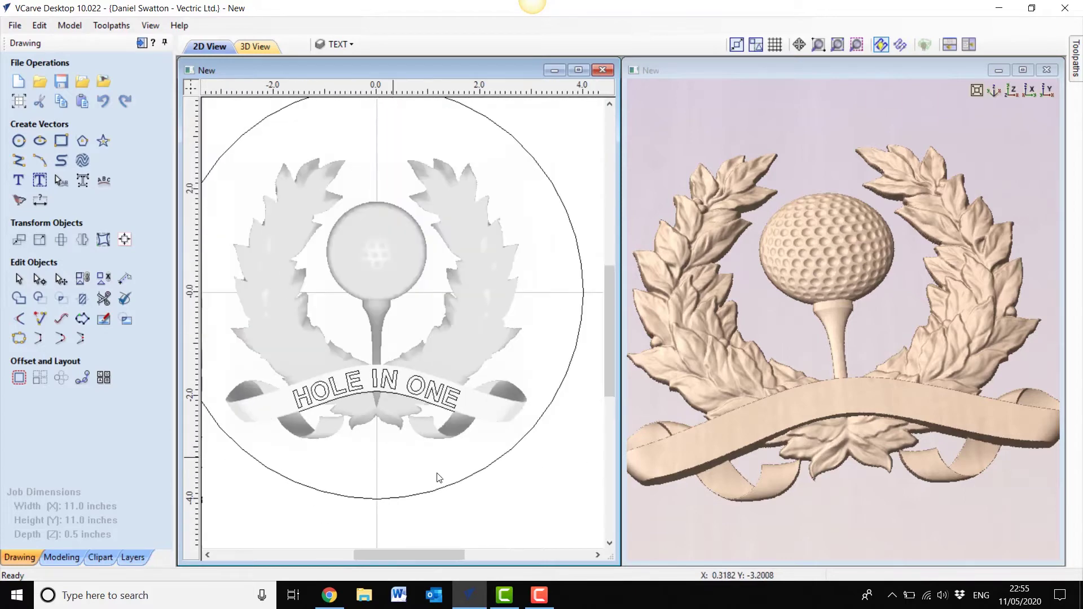
drag(810, 471, 883, 448)
scroll(833, 443, down, 2)
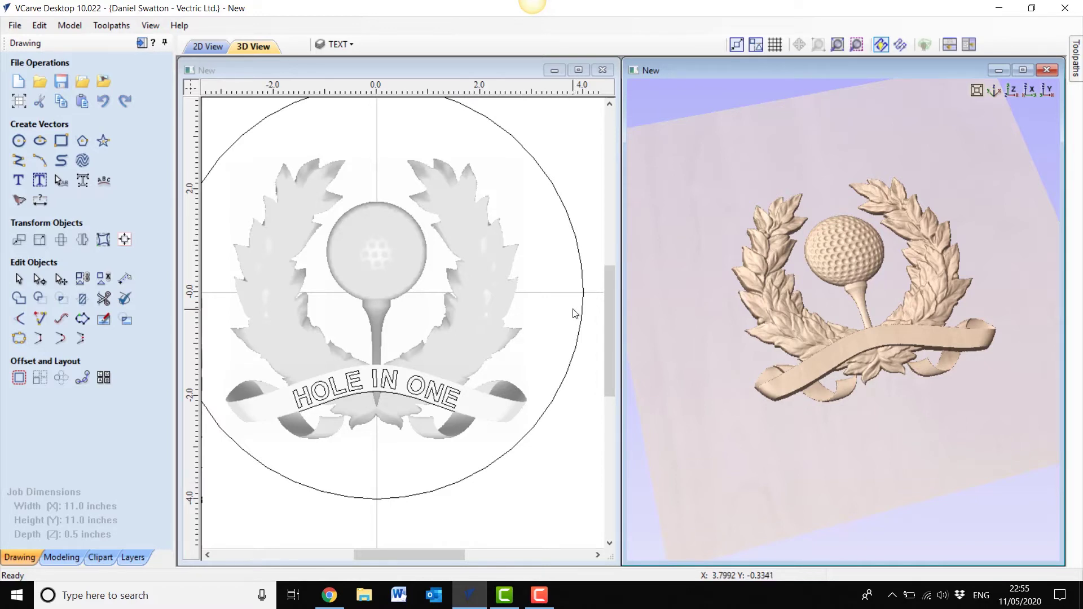
click(55, 558)
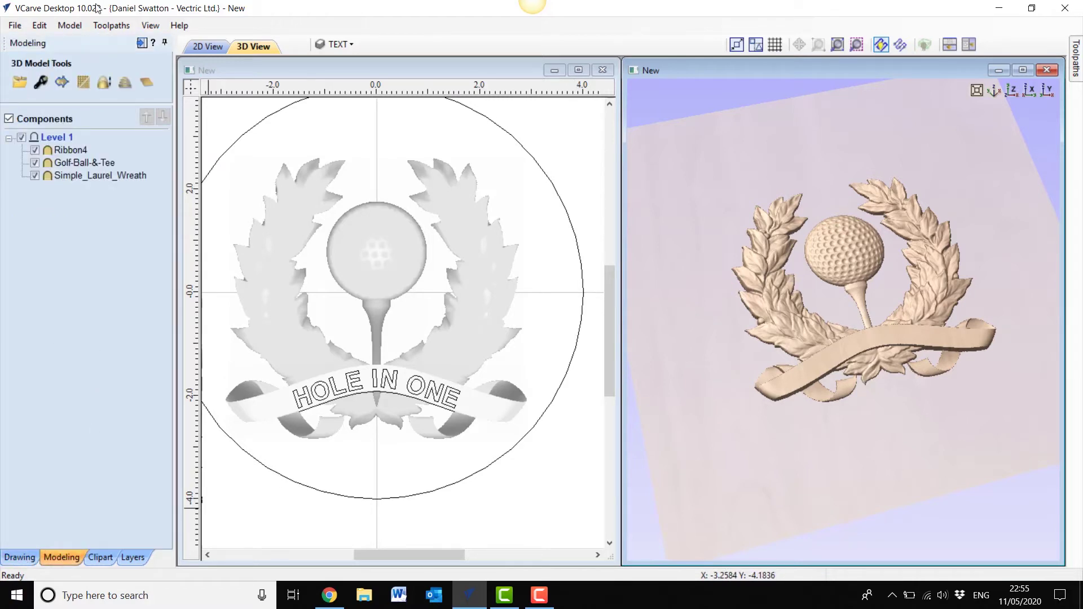
click(146, 83)
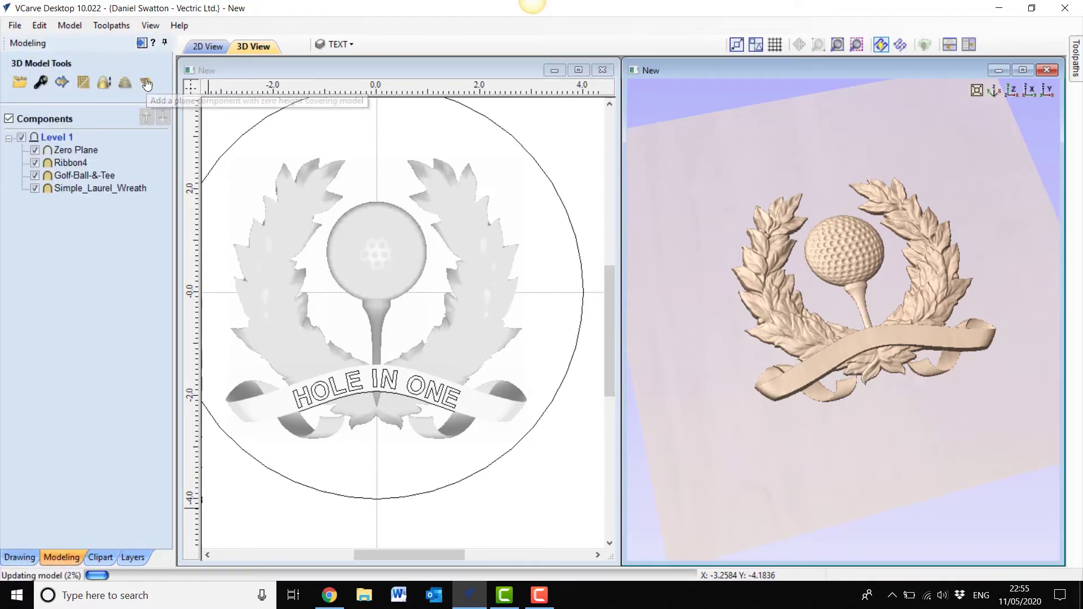
Step: Set the Zero Plane component's base height to 0.25 inches and close its properties
right_click(57, 151)
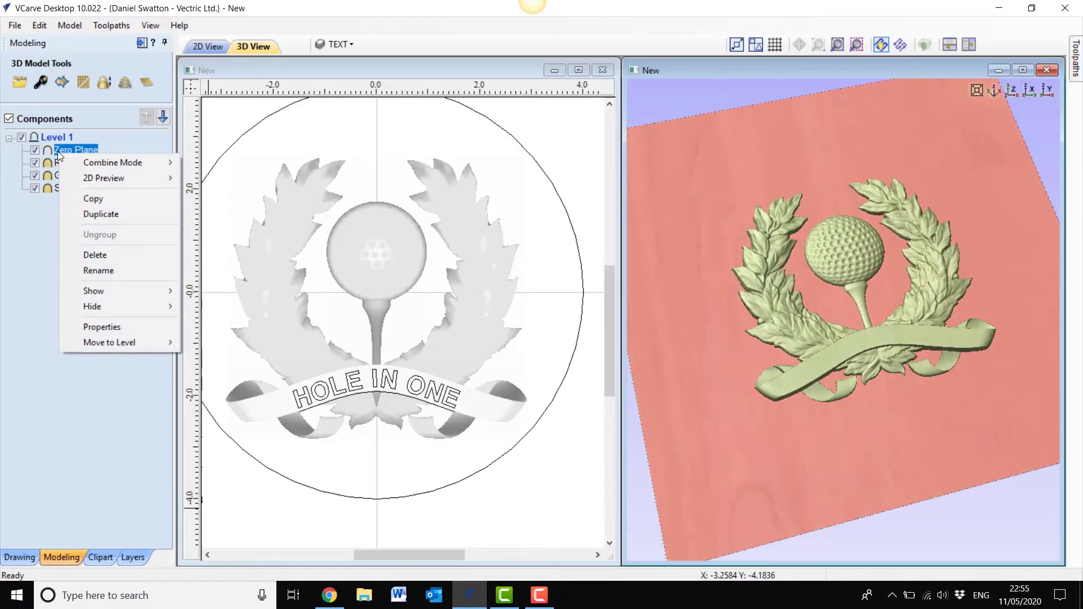
click(94, 326)
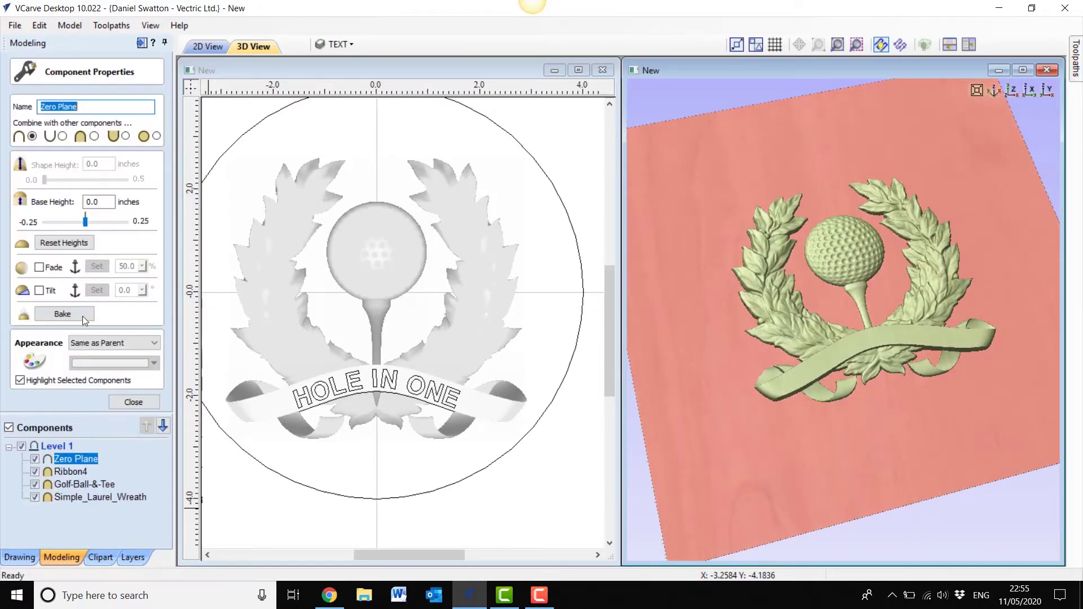
click(101, 202)
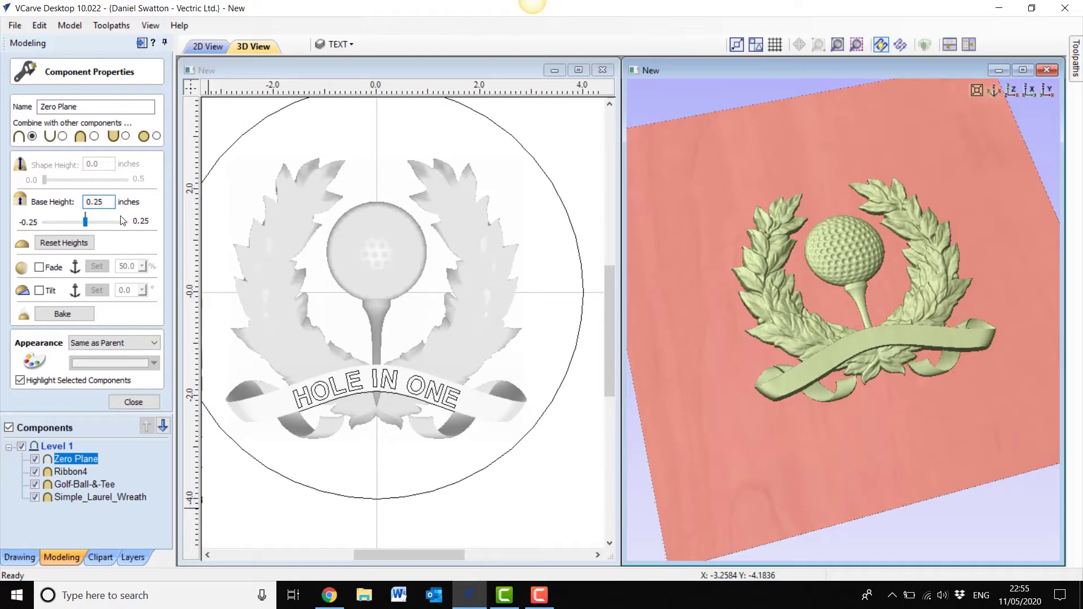
click(118, 402)
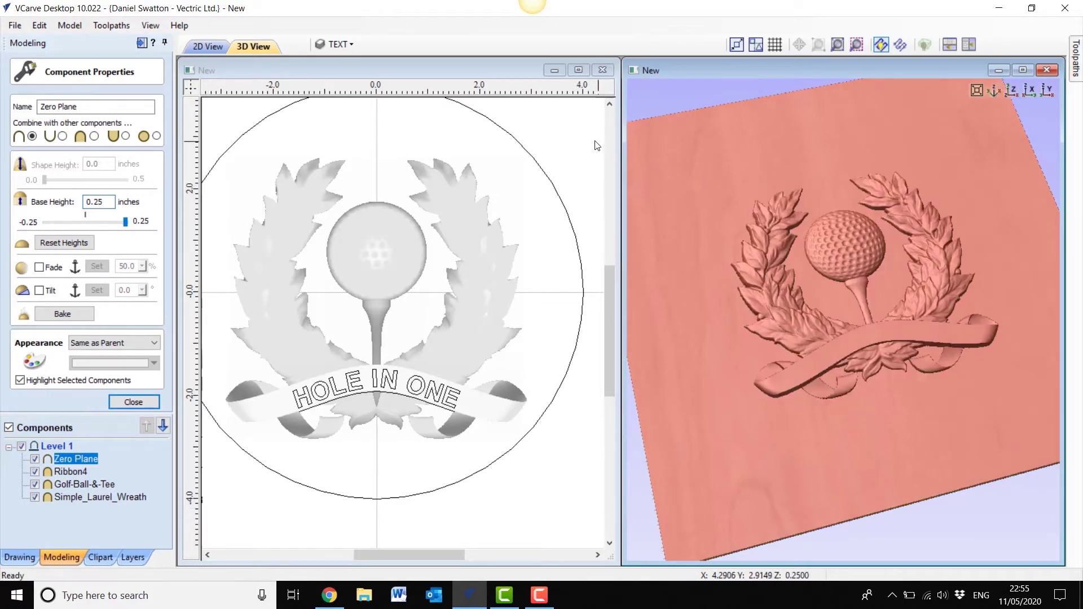
drag(891, 542, 917, 390)
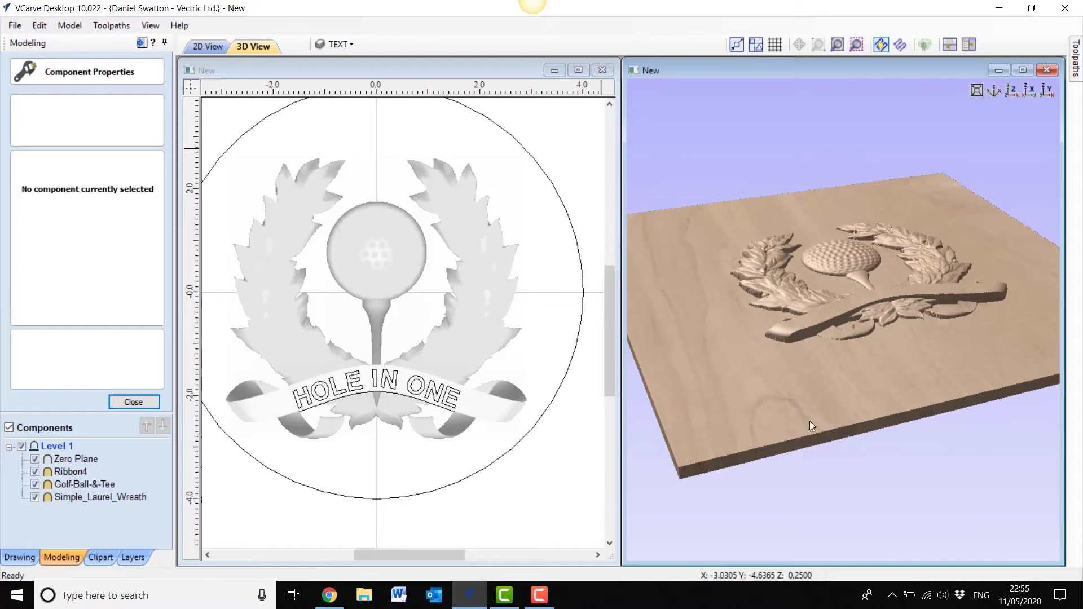
drag(810, 421, 815, 447)
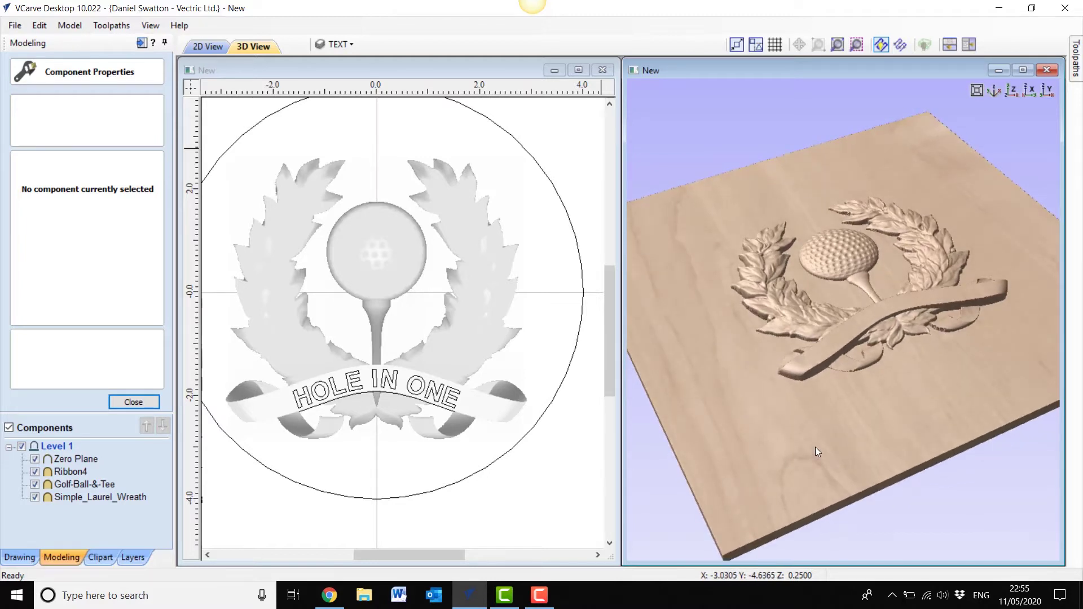
click(141, 400)
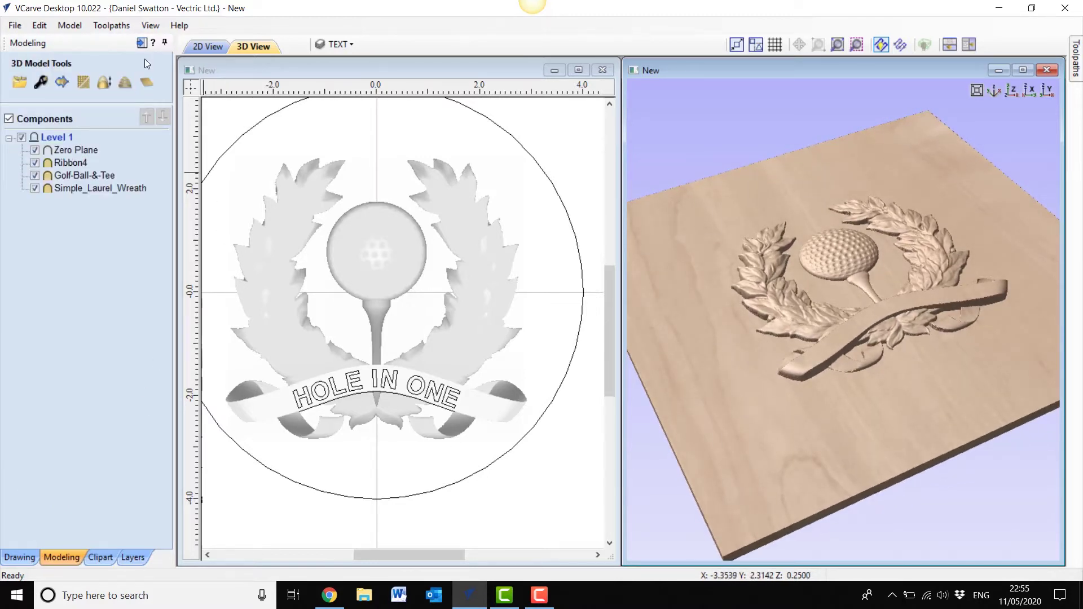
Step: Switch to the toolpath layout, review the job's material setup and accept its current settings
click(141, 43)
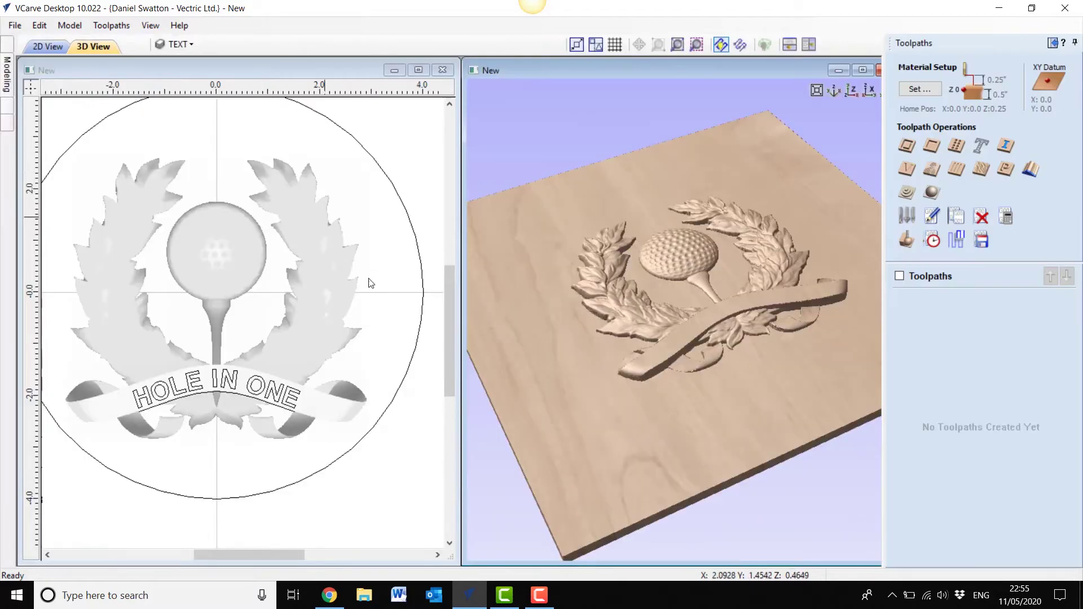
drag(752, 383, 649, 308)
middle_drag(268, 309, 291, 356)
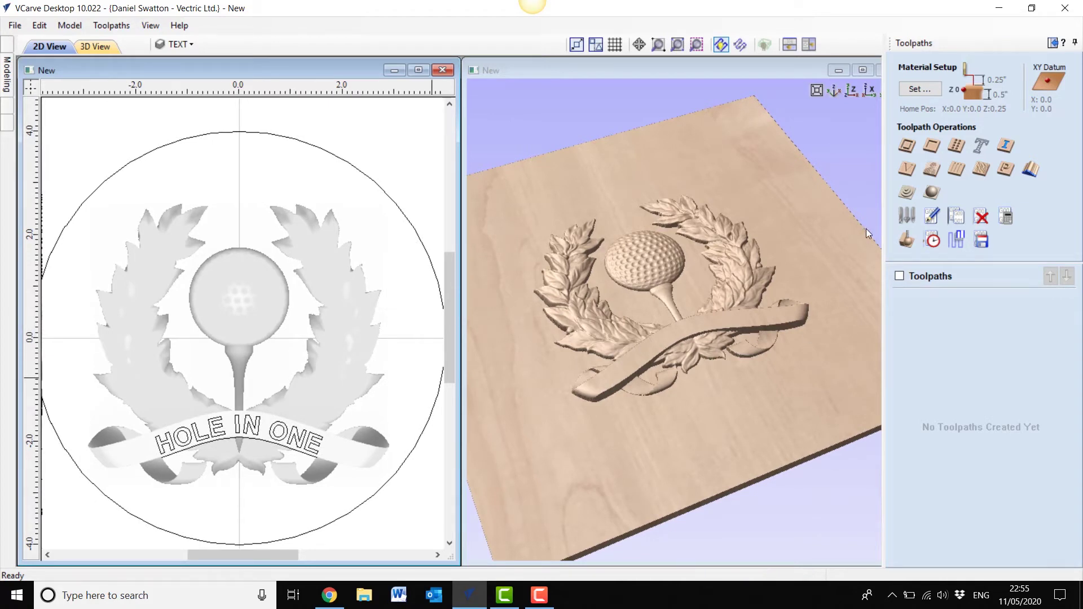
click(919, 89)
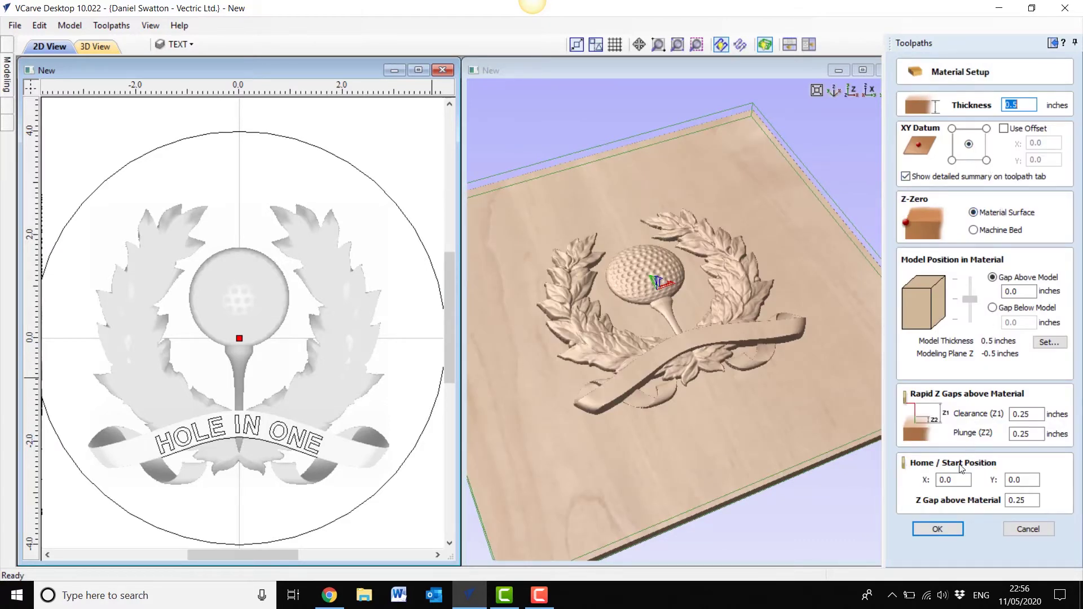
click(941, 527)
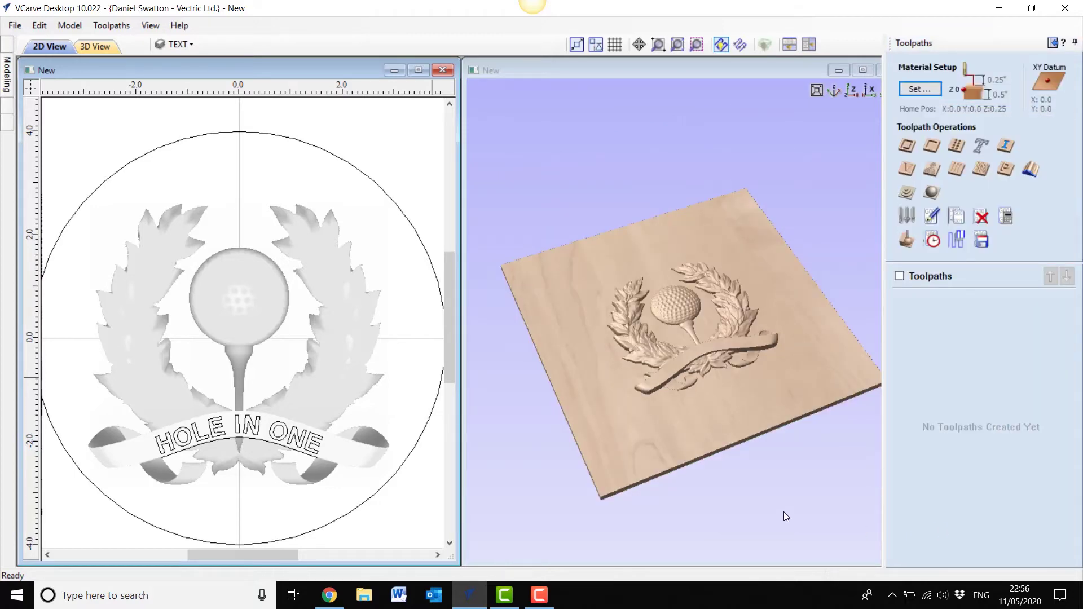
Step: Draw a small circle with a 0.5 inch radius outside the plaque's large circle, near the material's upper-left corner, and close the circle tool
scroll(164, 258, down, 2)
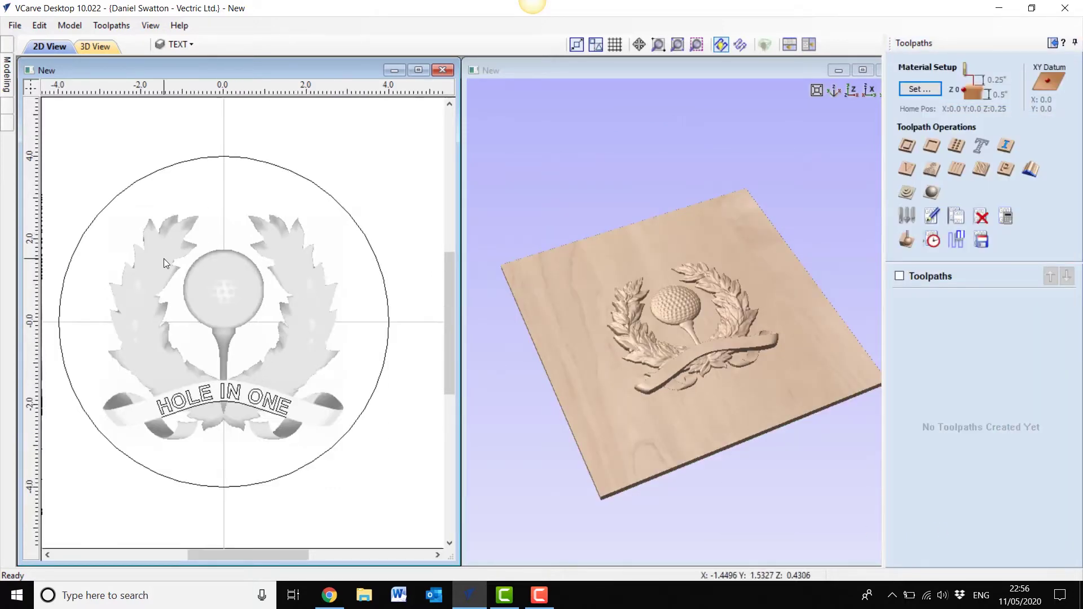
scroll(276, 299, up, 4)
middle_drag(249, 302, 211, 295)
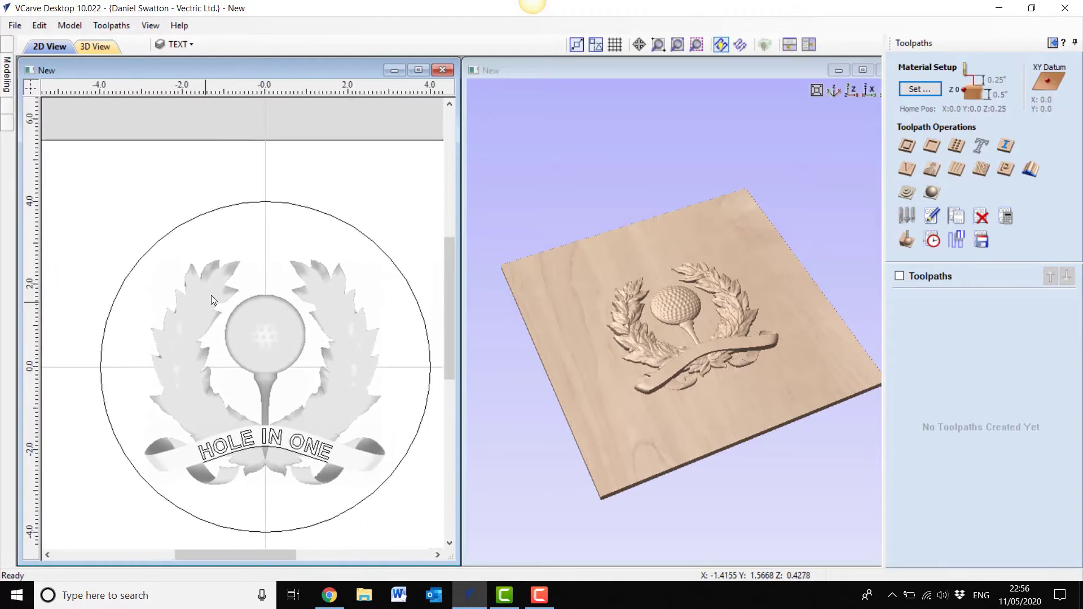
click(241, 203)
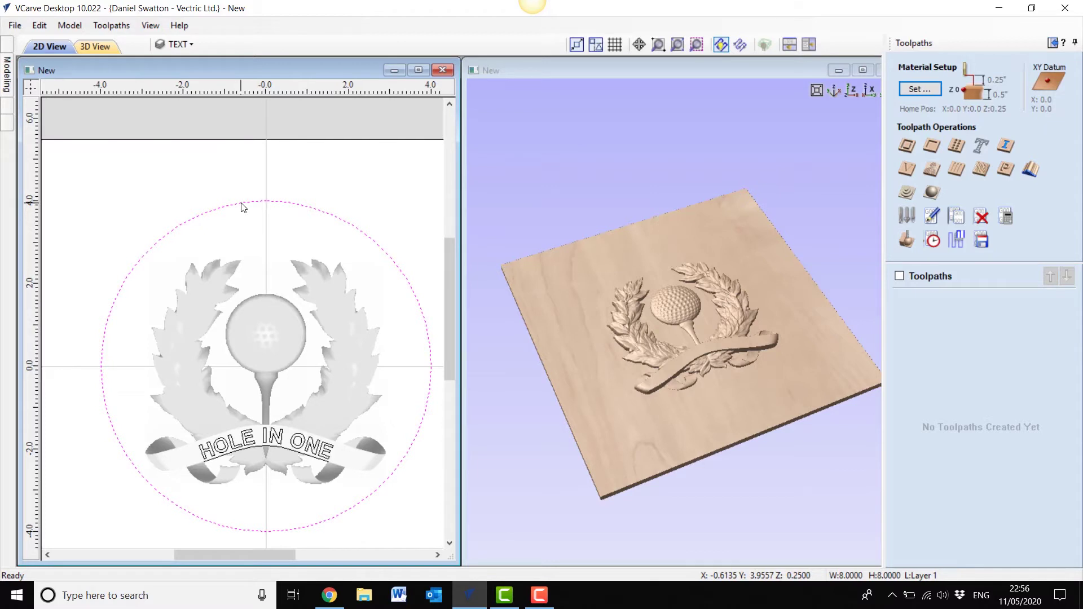
click(8, 48)
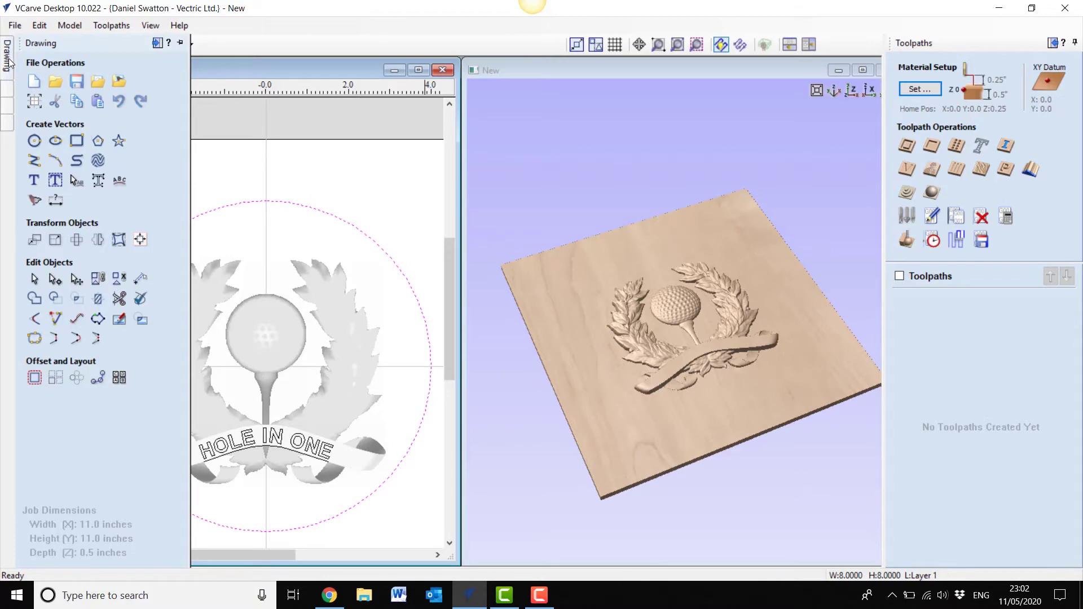
click(42, 144)
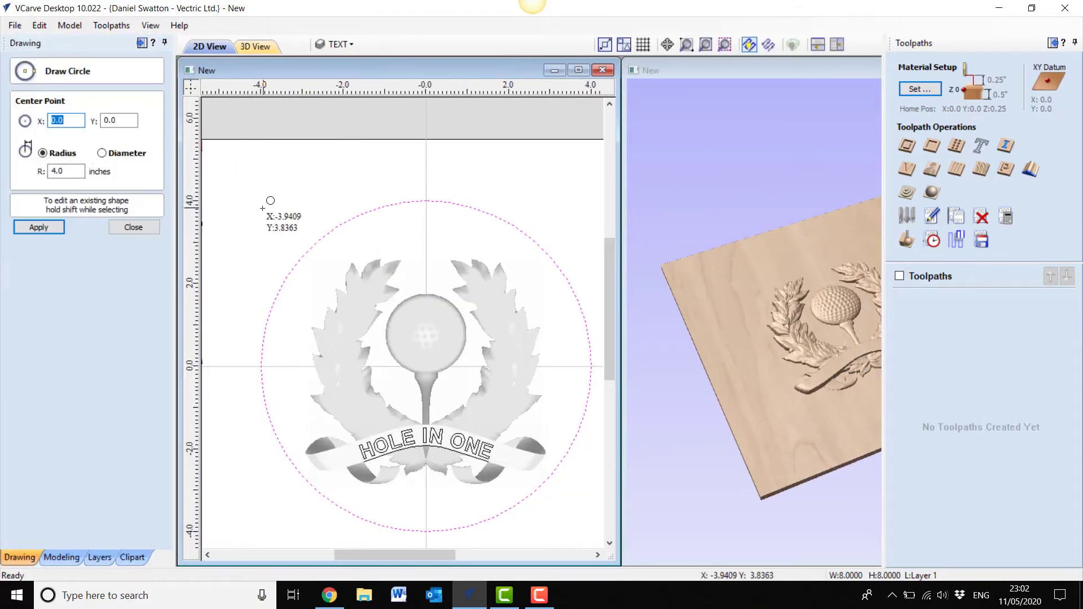
click(262, 208)
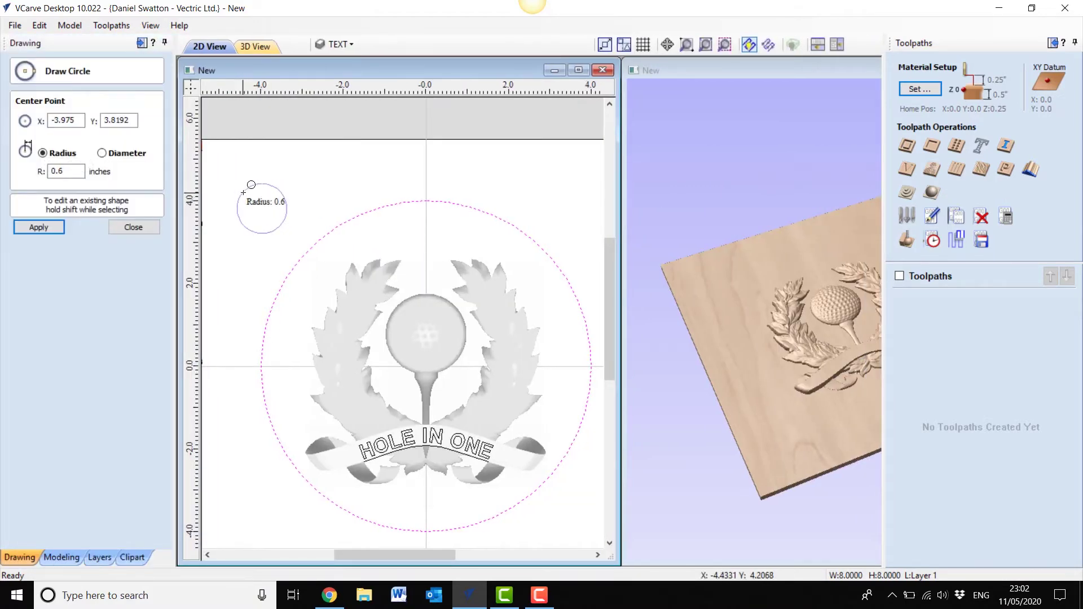
click(252, 186)
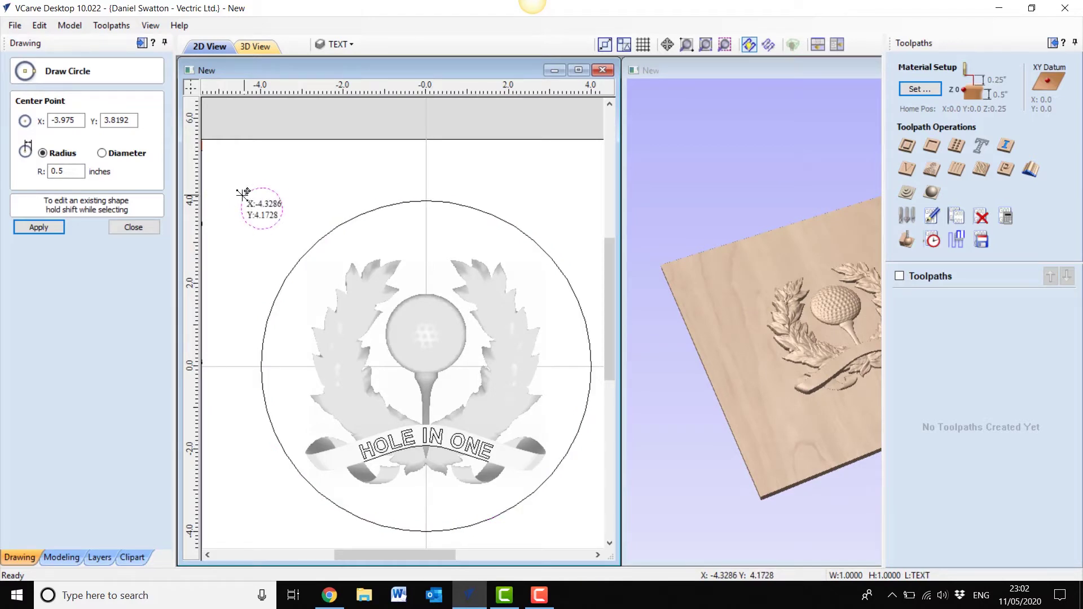
click(135, 229)
Step: Delete the two lower arc spans of the small circle, keeping only its upper half
scroll(255, 218, up, 5)
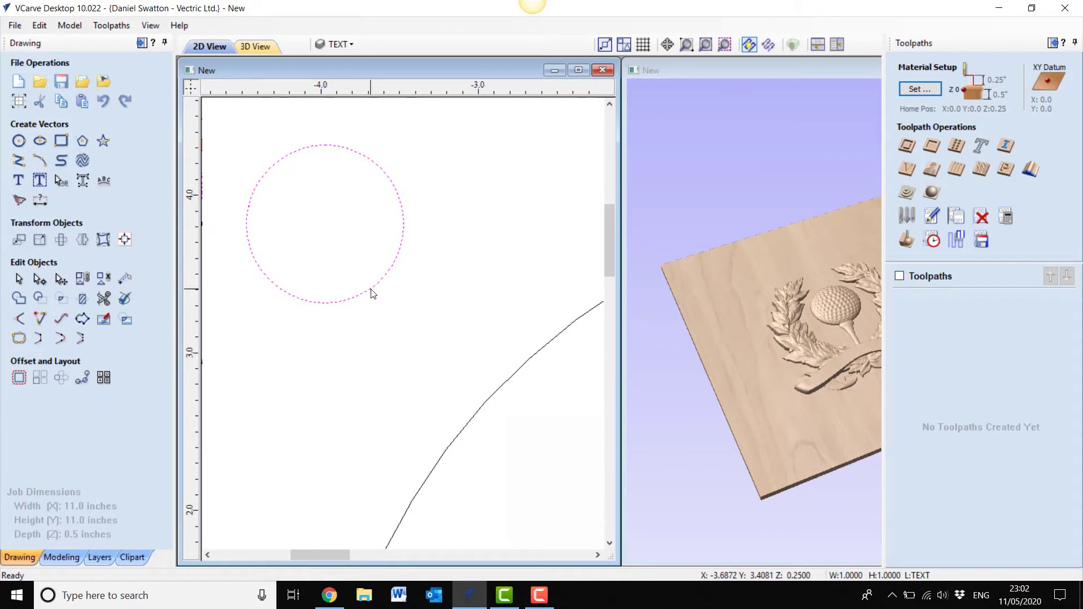
double_click(371, 294)
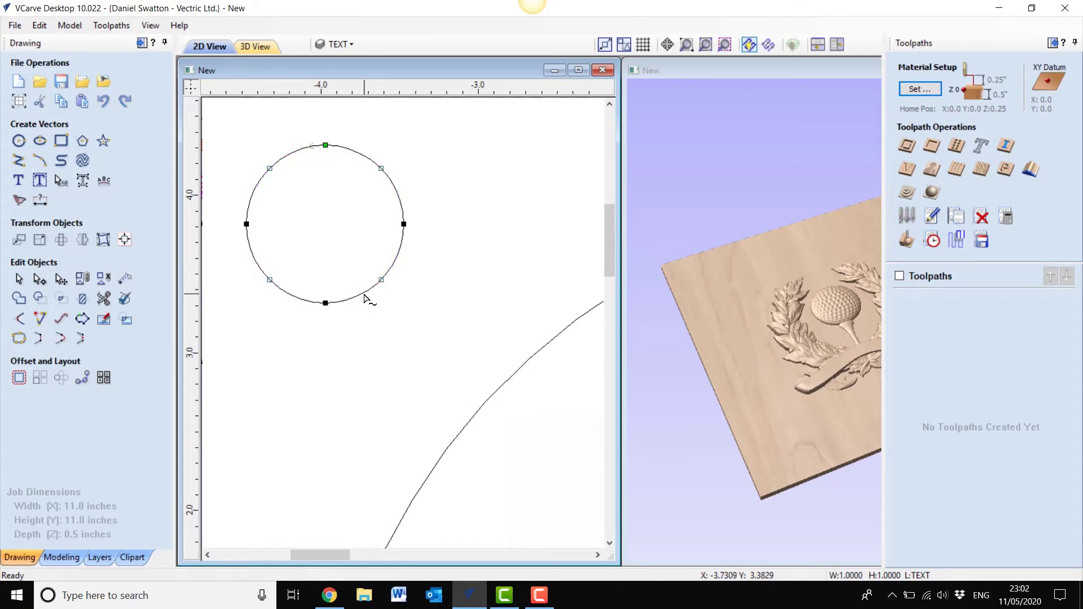
key(d)
key(d)
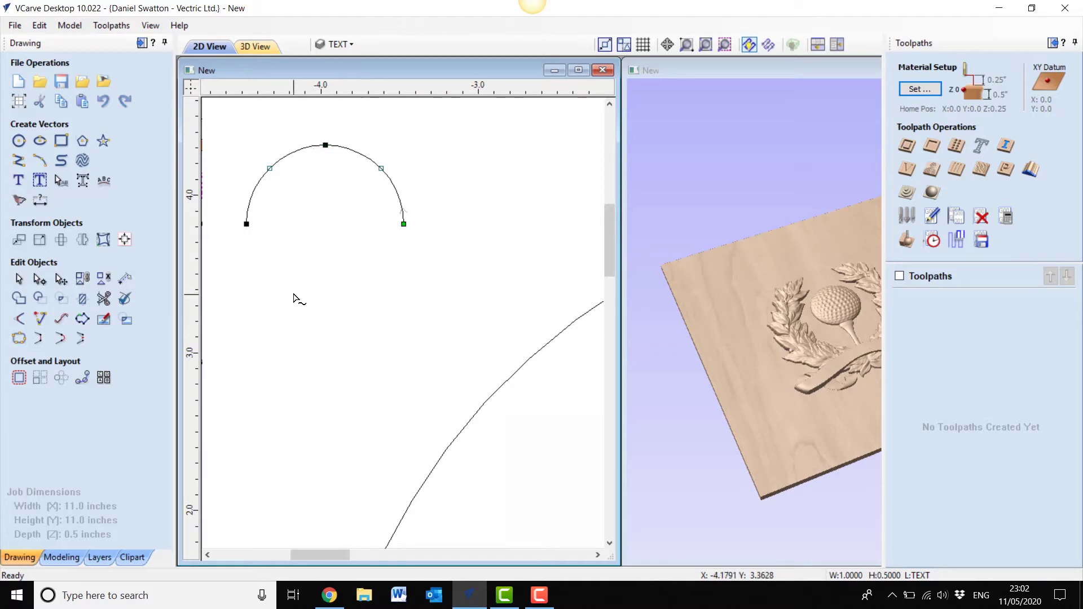
middle_drag(339, 179, 341, 238)
scroll(435, 299, down, 2)
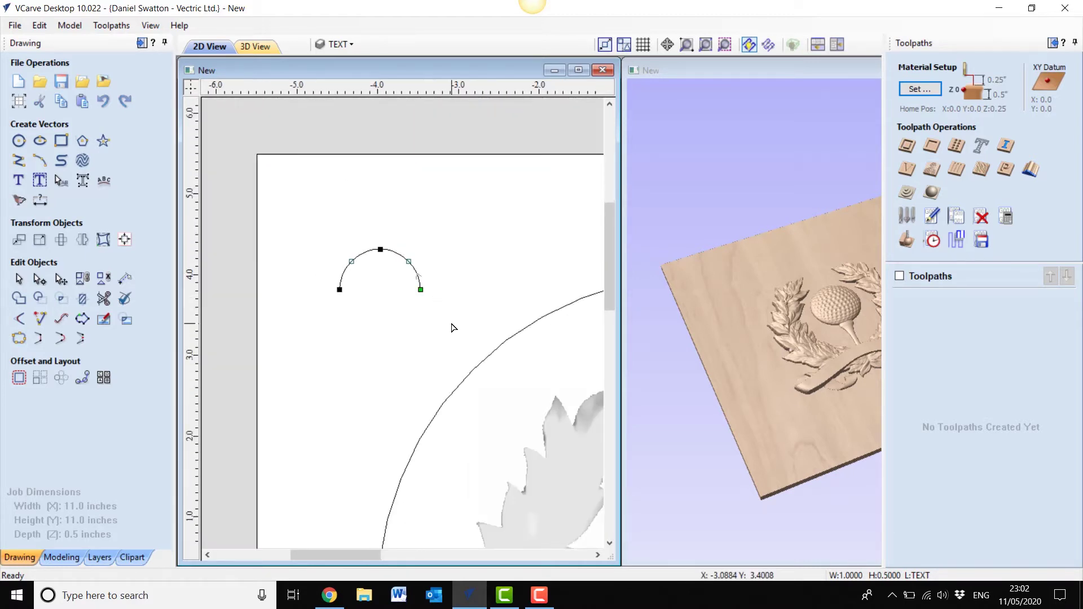
middle_drag(451, 323, 430, 307)
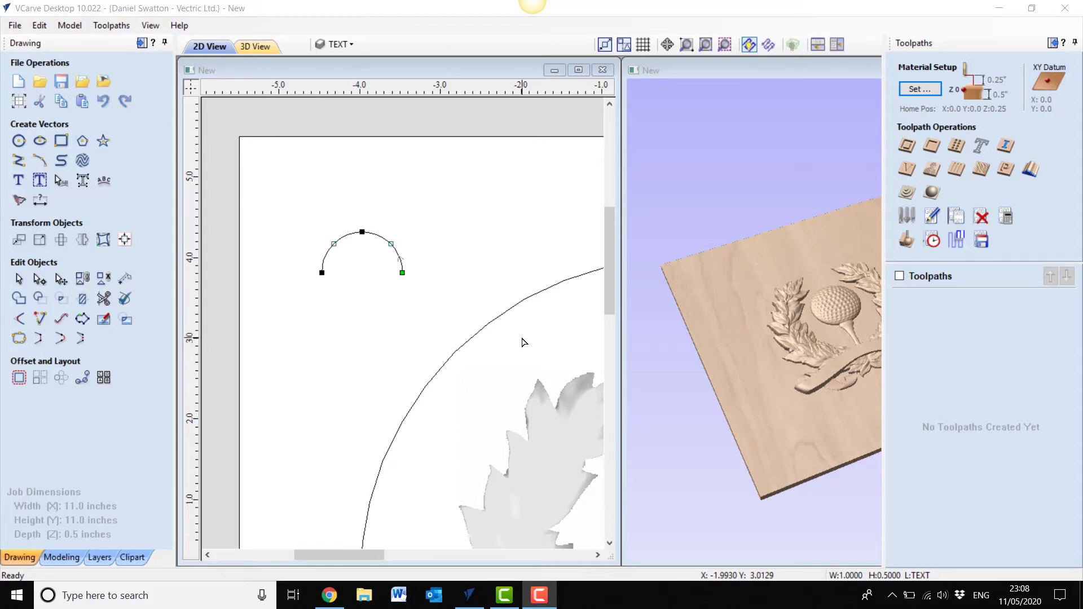
Step: Move the half-circle's right end node up by a relative Y offset of 0.25 inches
click(403, 273)
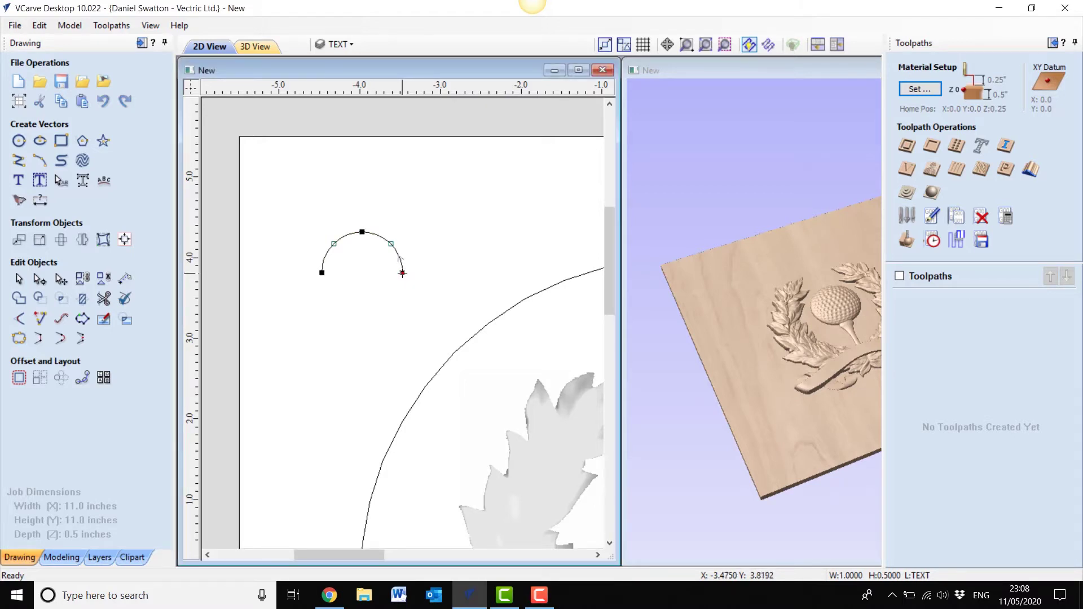
right_click(402, 273)
click(451, 466)
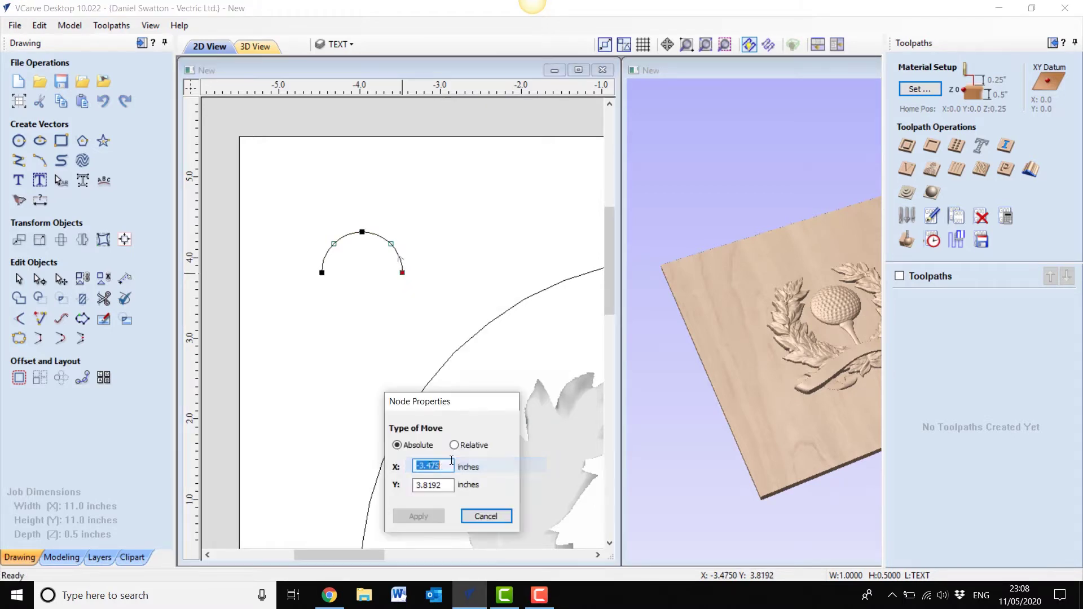
click(455, 445)
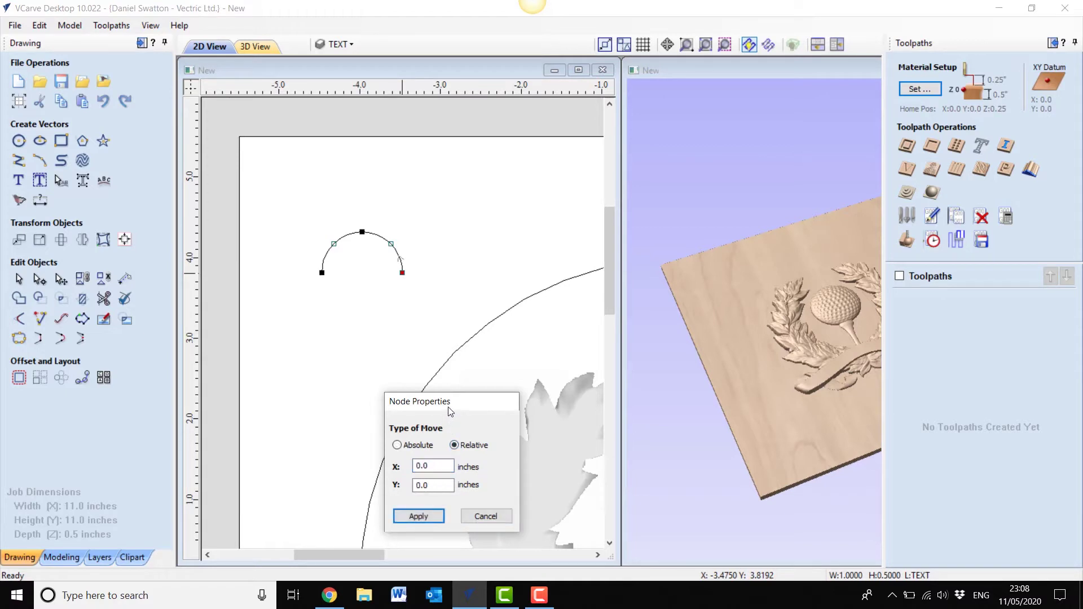
drag(449, 405, 437, 311)
click(425, 394)
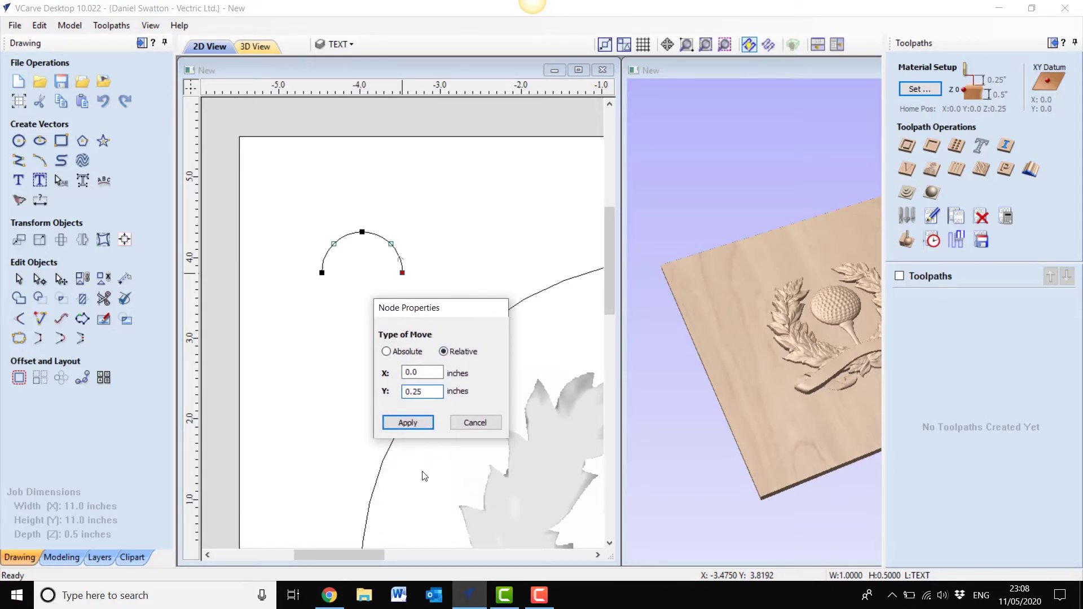
click(412, 423)
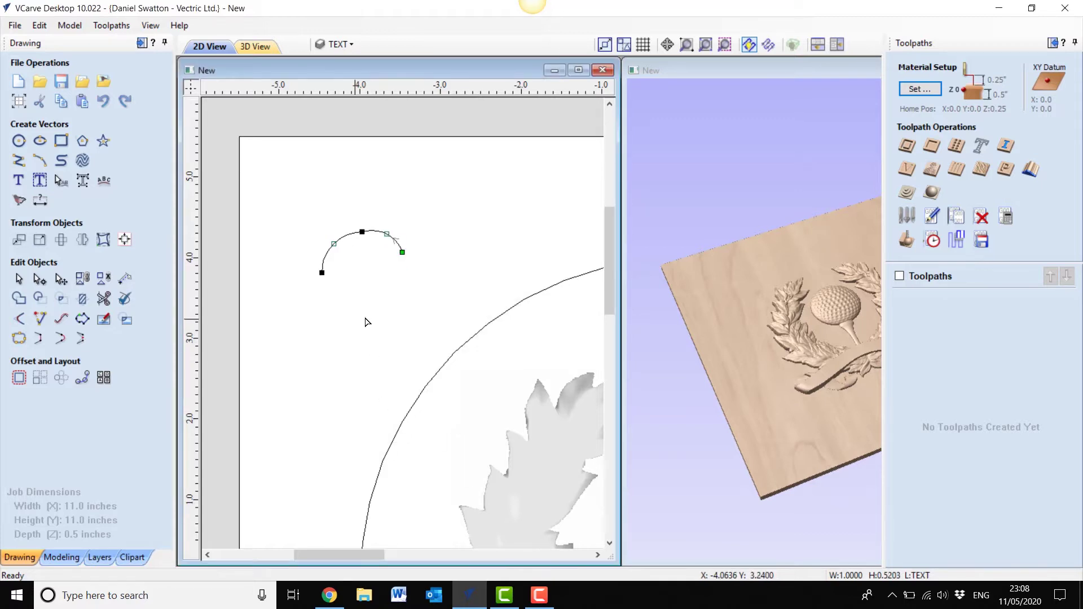
Step: Convert both arc spans to Bezier curves and level the top node's right handle so the curve passes smoothly through it
scroll(394, 338, up, 4)
middle_drag(387, 329, 380, 406)
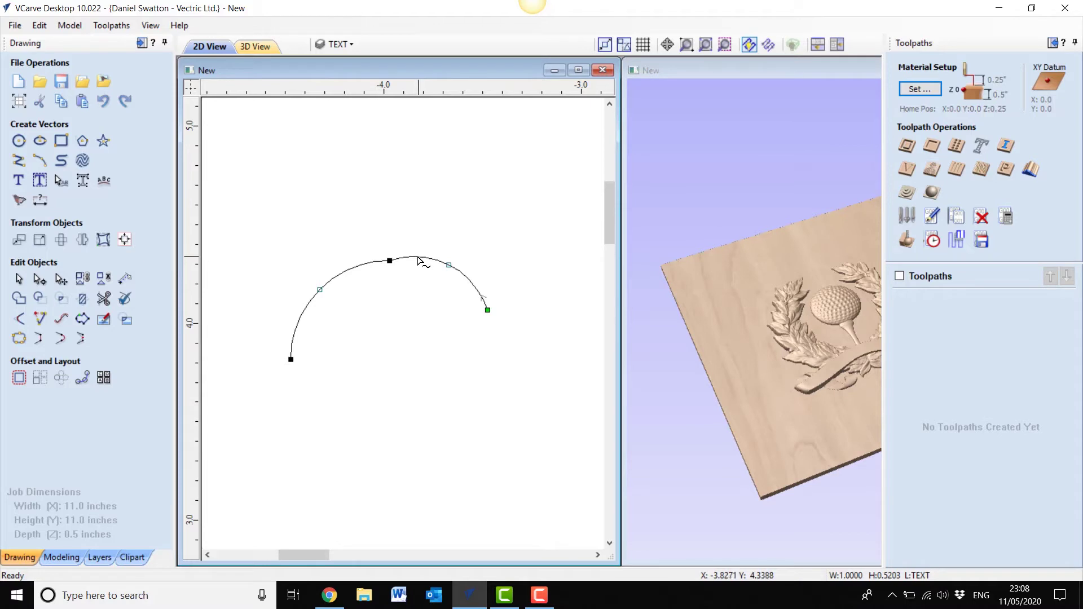
key(b)
key(b)
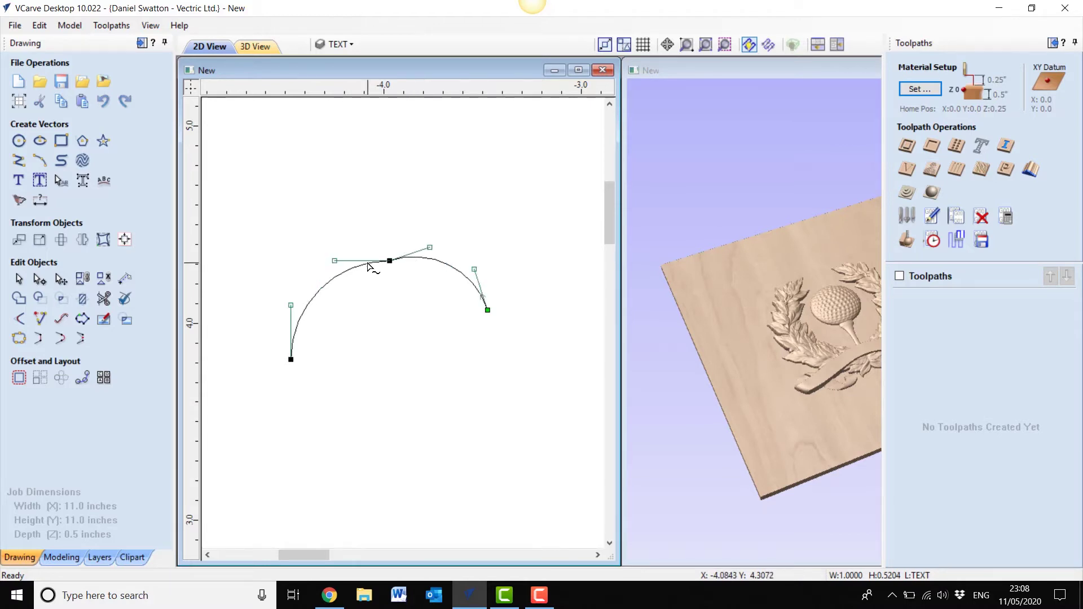
drag(430, 247, 439, 260)
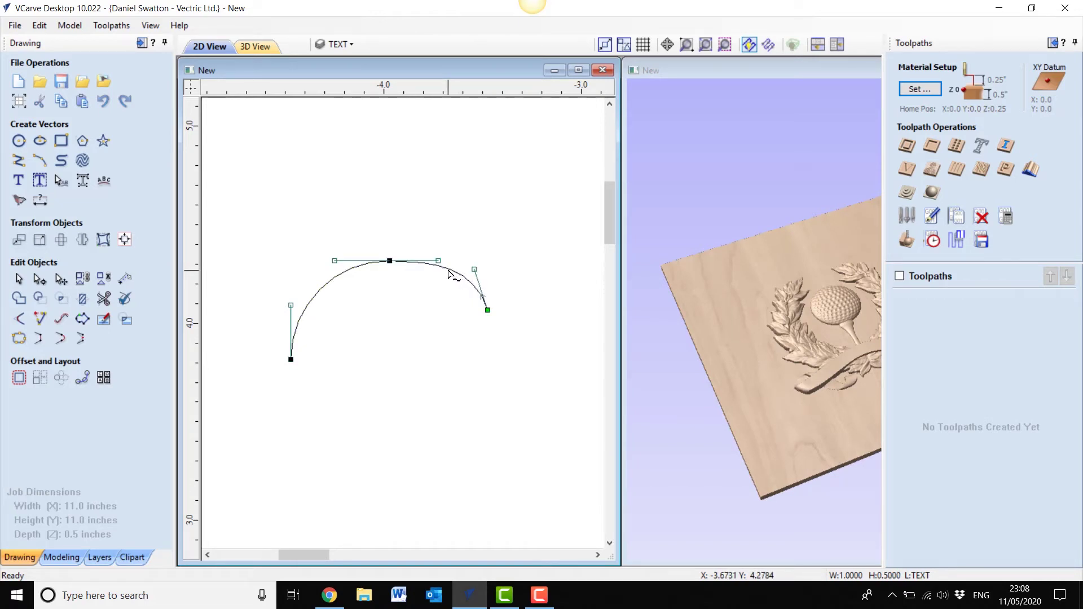
Step: Insert a node in the curve's right span, pull it down and inward to shape a dip, and finish node editing
key(p)
drag(449, 269, 442, 290)
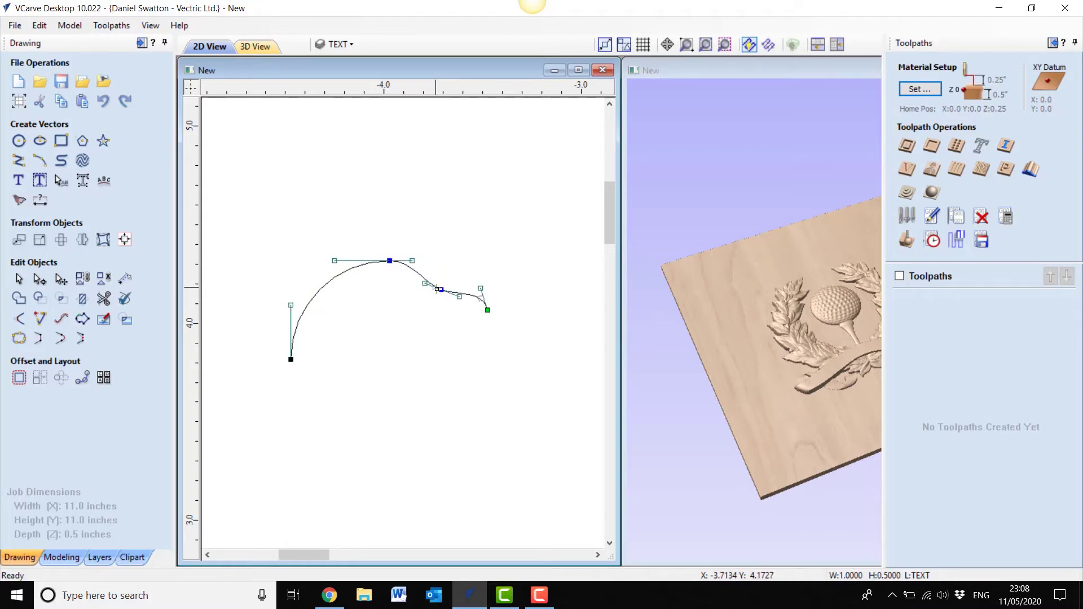
click(479, 318)
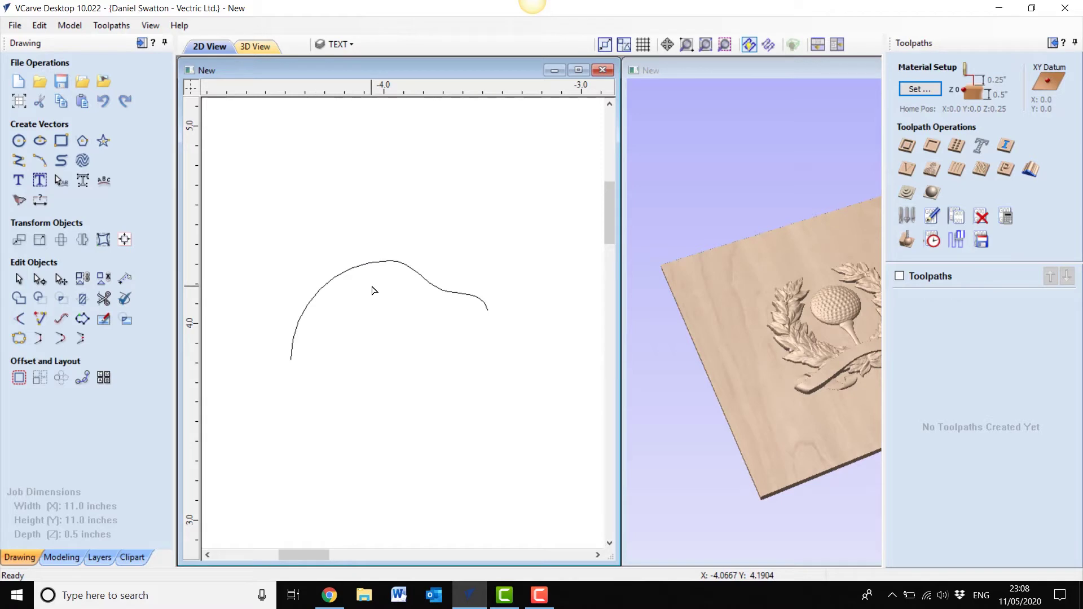
scroll(372, 291, down, 5)
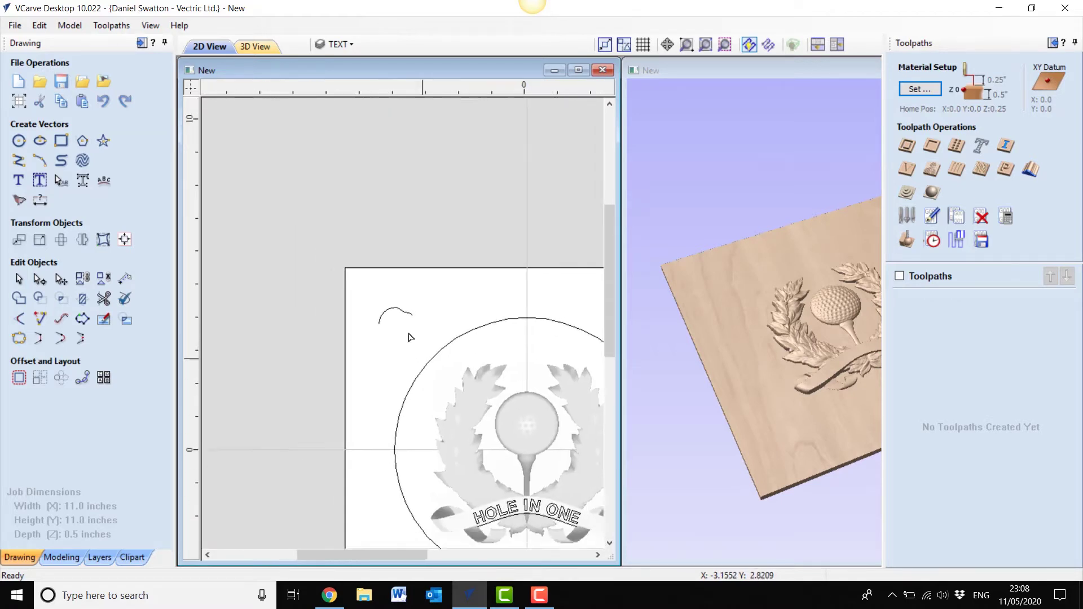
middle_drag(410, 337, 329, 275)
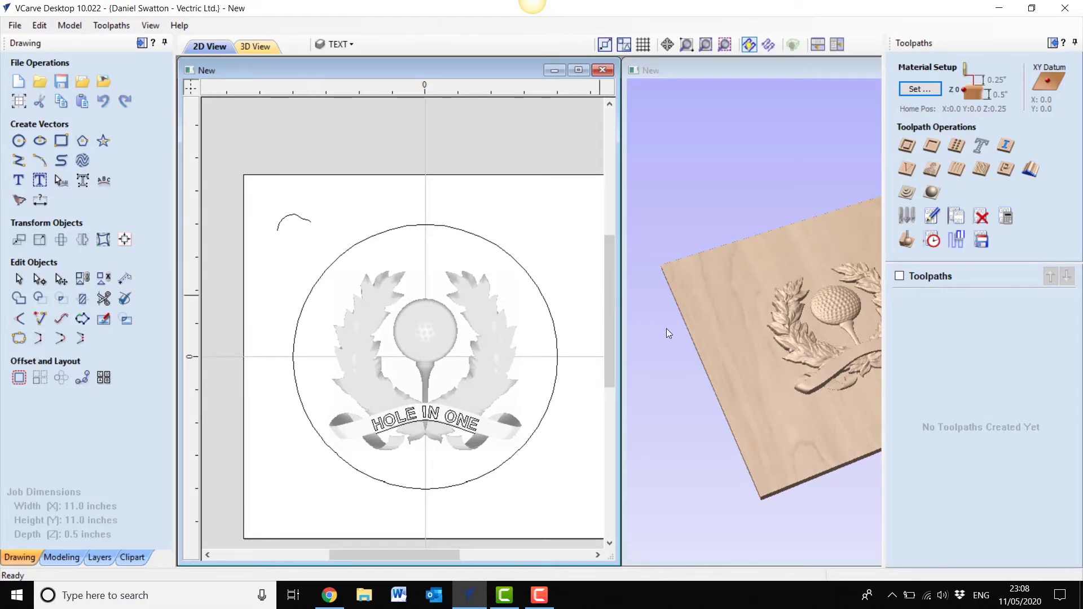
Step: Calculate a moulding toolpath using the plaque's large circle as the drive rail and the small open curve as the profile, keeping the default settings
drag(725, 327, 761, 343)
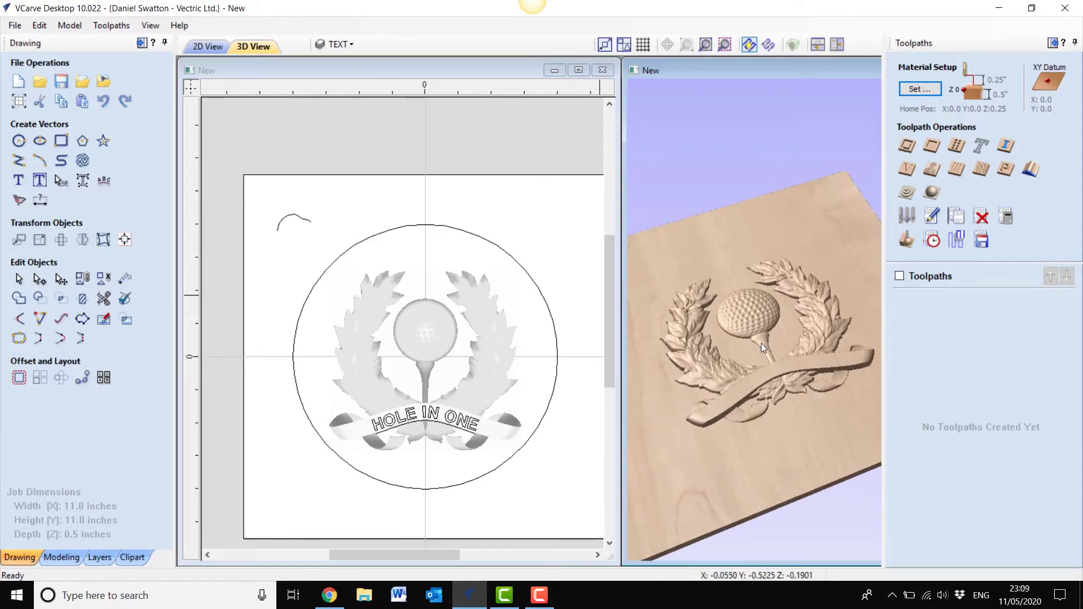
click(142, 44)
drag(639, 280, 689, 275)
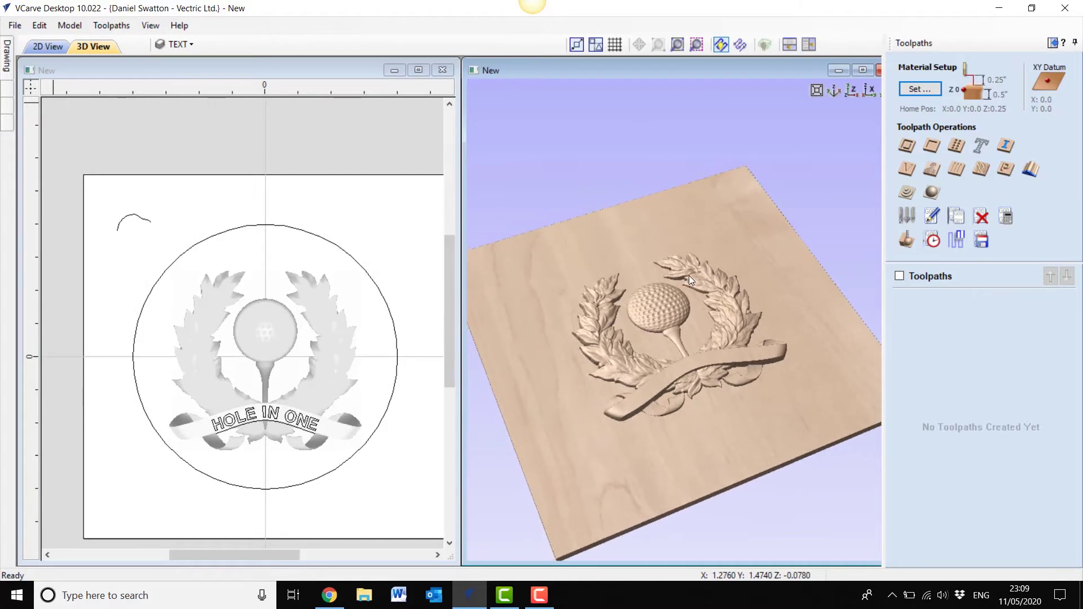
click(1030, 169)
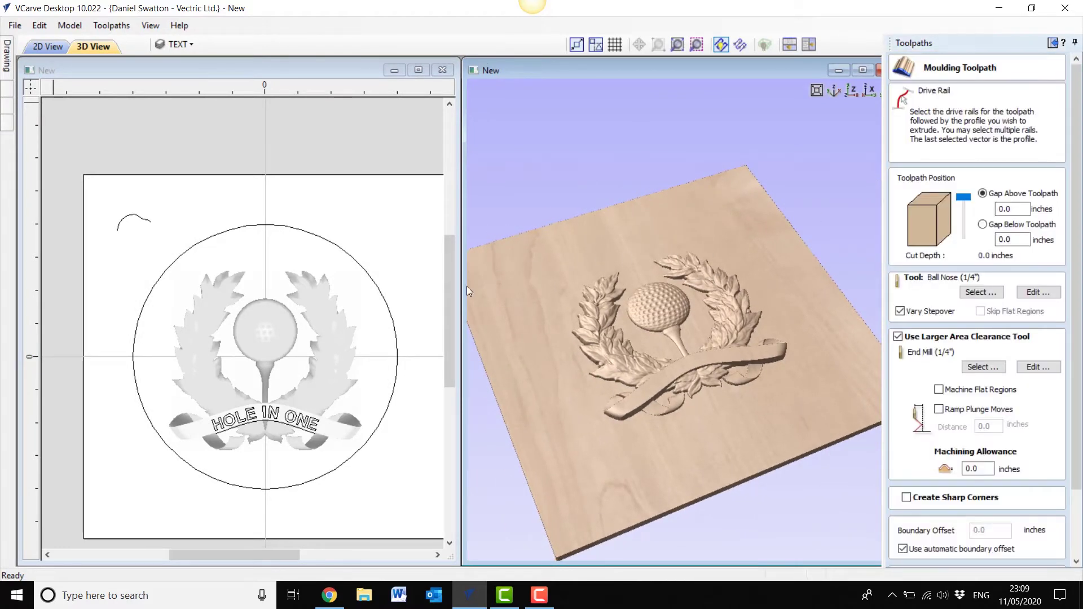
click(176, 262)
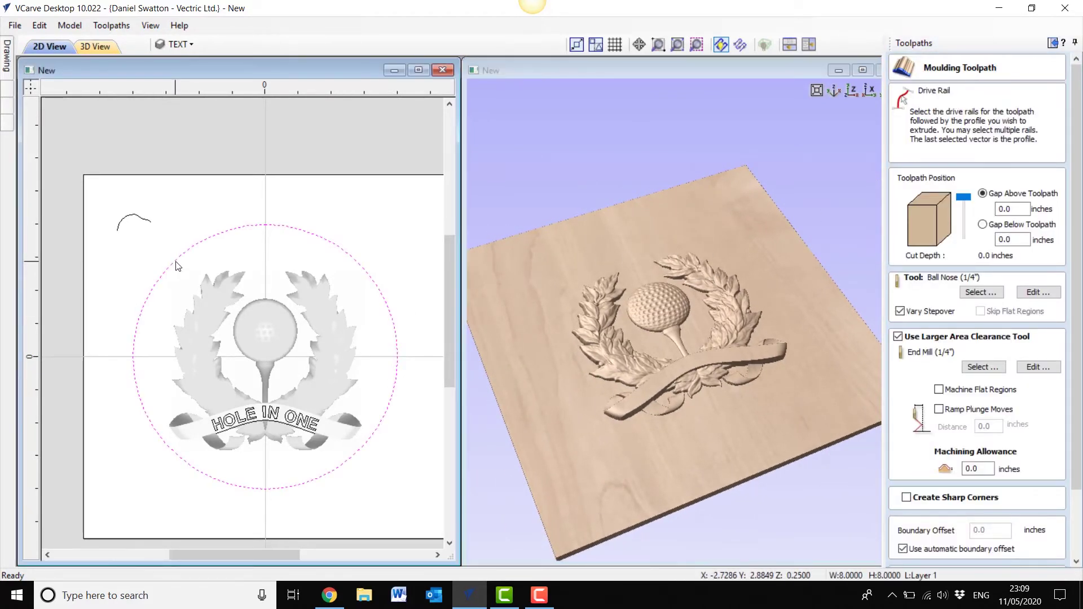
shift+click(131, 216)
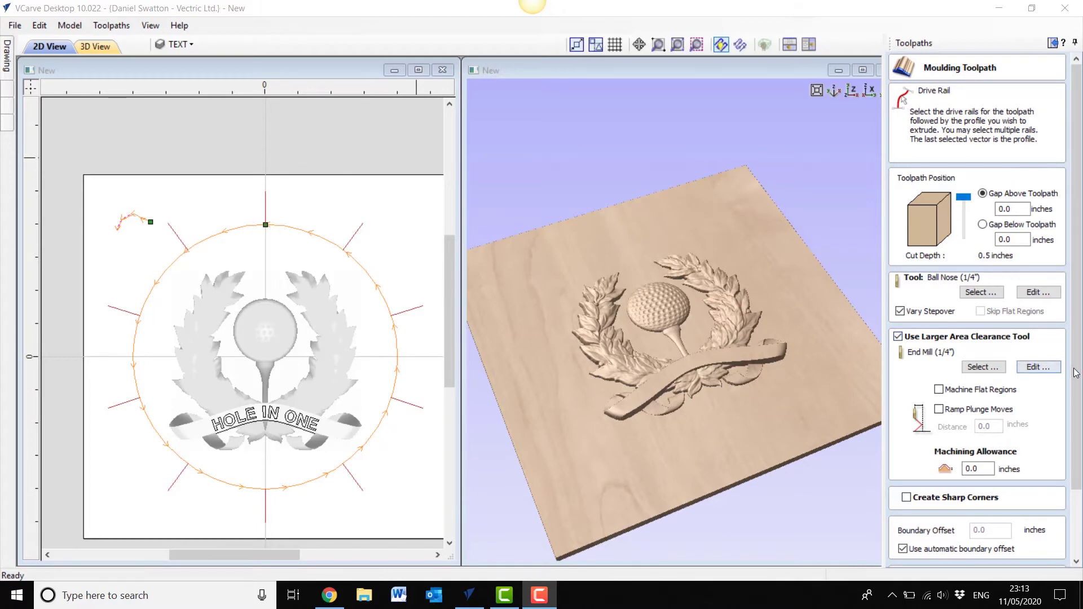
scroll(1076, 373, down, 3)
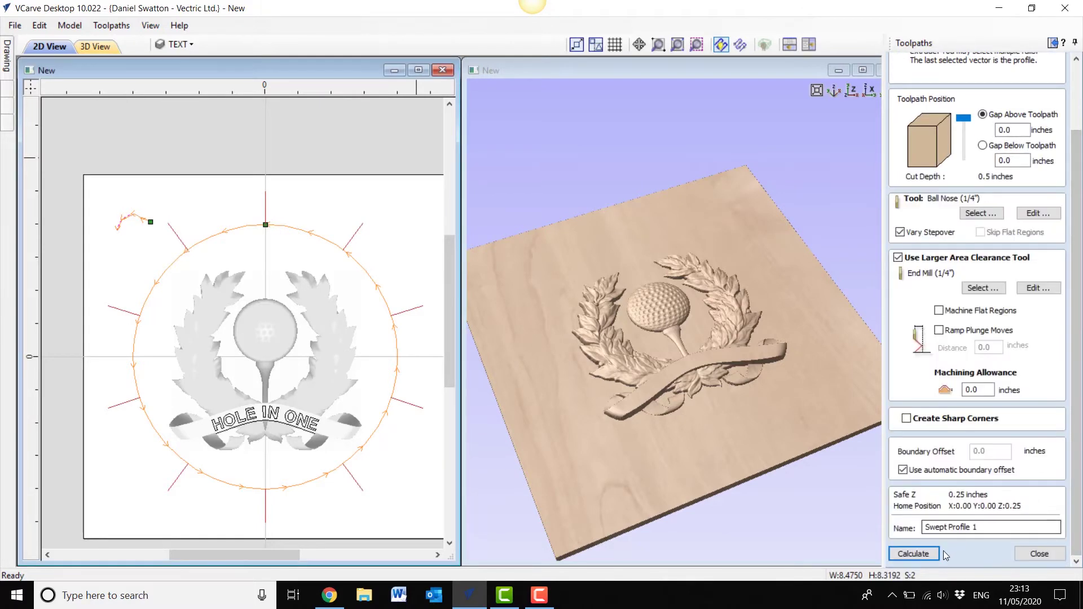
click(920, 554)
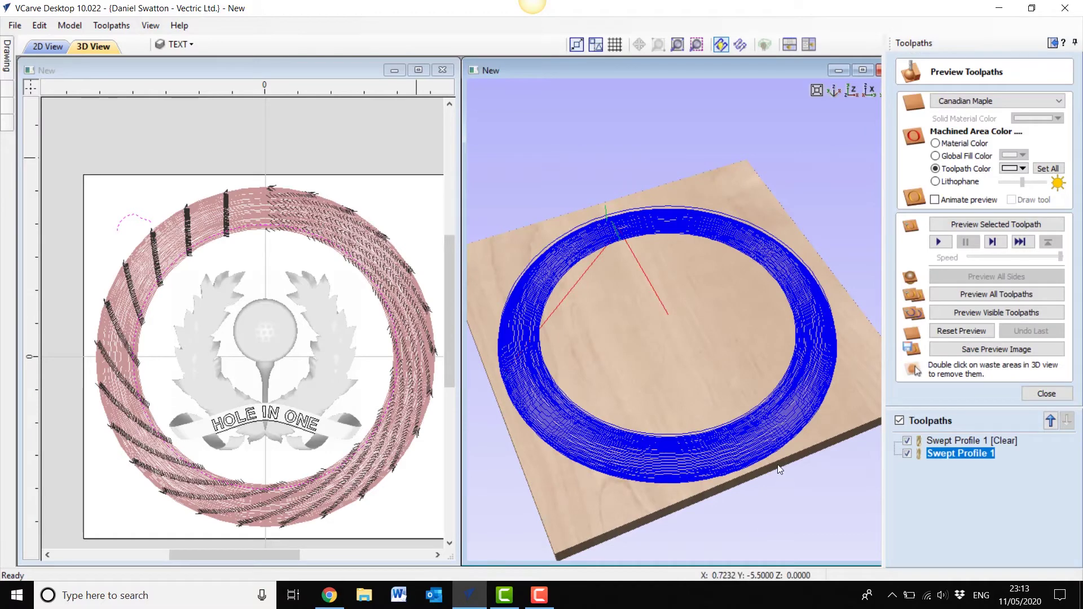
Step: Hide the Swept Profile 1 finishing toolpath, preview Swept Profile 1 [Clear] on its own, and inspect the cut rings up close
click(908, 454)
drag(670, 442, 831, 456)
click(947, 441)
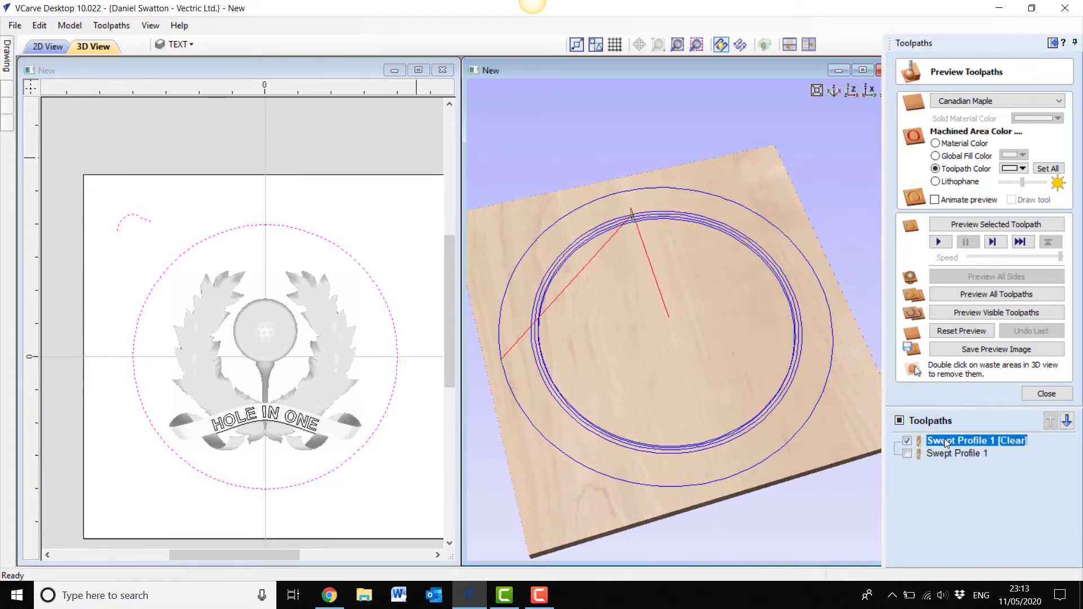
click(940, 242)
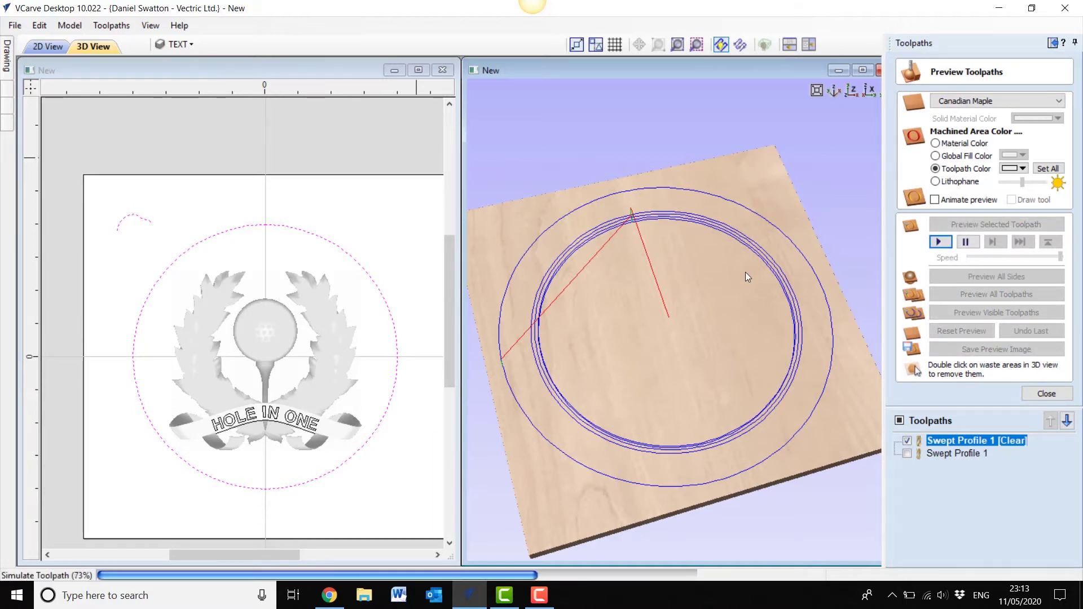
drag(719, 382, 717, 300)
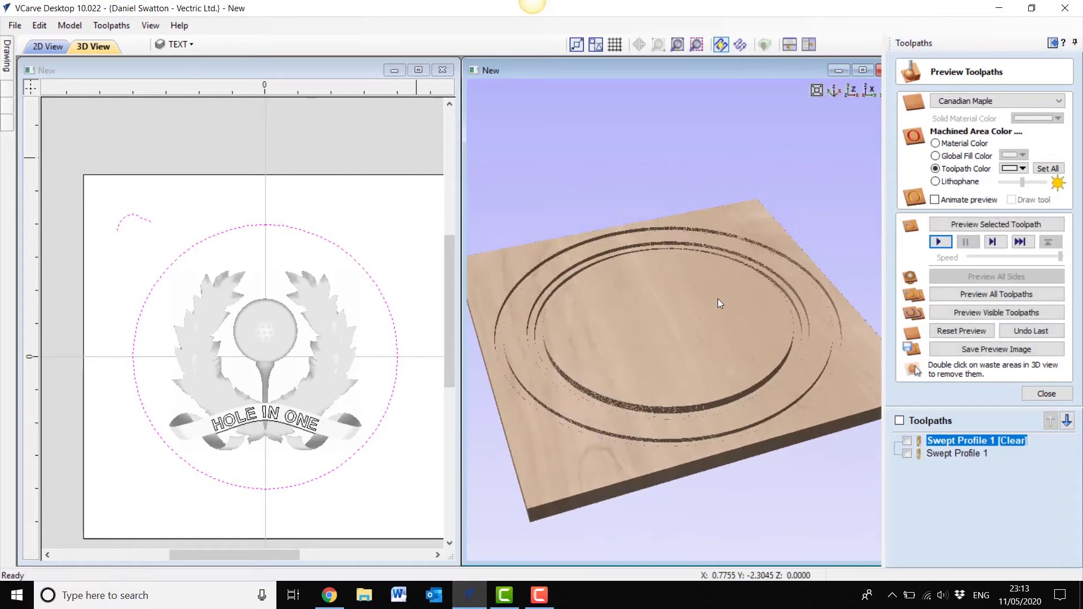
scroll(627, 323, up, 3)
drag(681, 332, 683, 341)
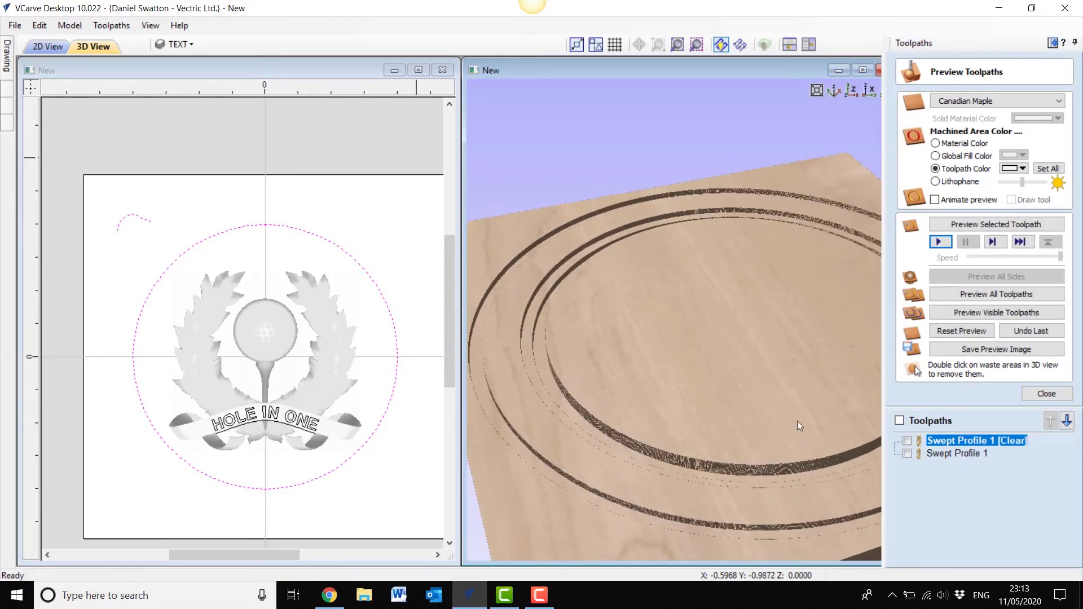
Step: Show the Swept Profile 1 finishing toolpath and preview its cut over the cleared border
click(934, 453)
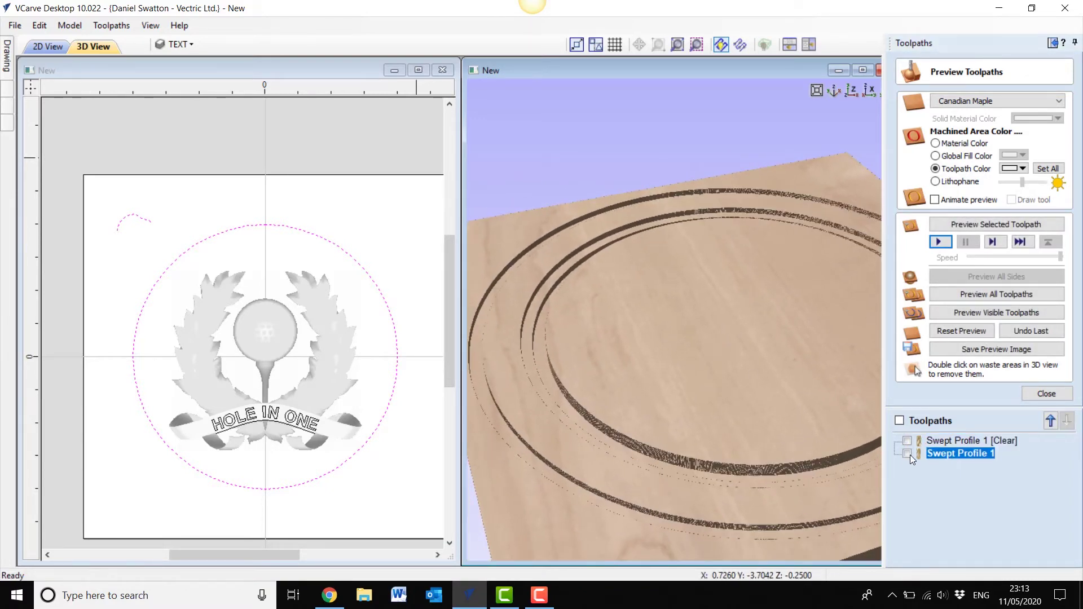
click(907, 454)
drag(787, 453, 827, 425)
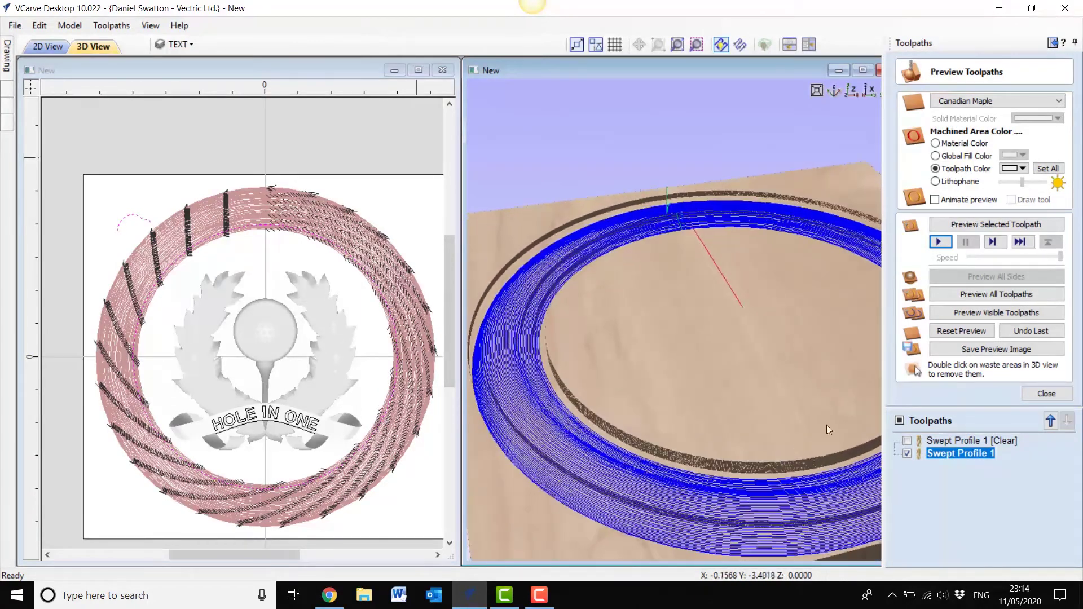
click(939, 242)
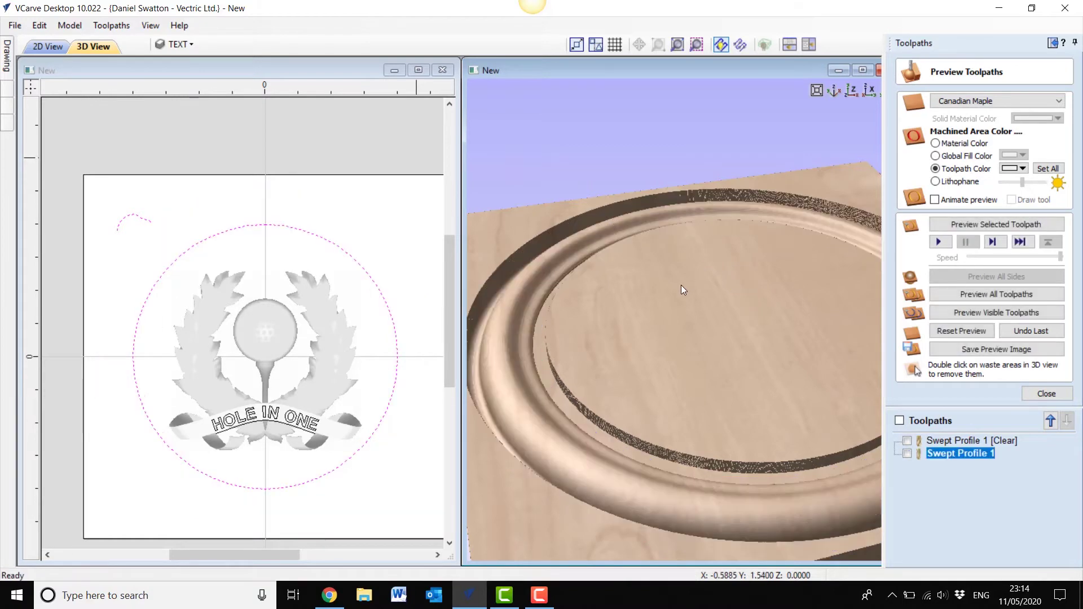
Step: Examine the previewed moulding from several angles and compare it with the profile curve and the large circle in the drawing
mouse_move(609, 334)
mouse_down()
mouse_move(604, 325)
mouse_move(682, 326)
mouse_move(628, 348)
mouse_move(614, 334)
mouse_up()
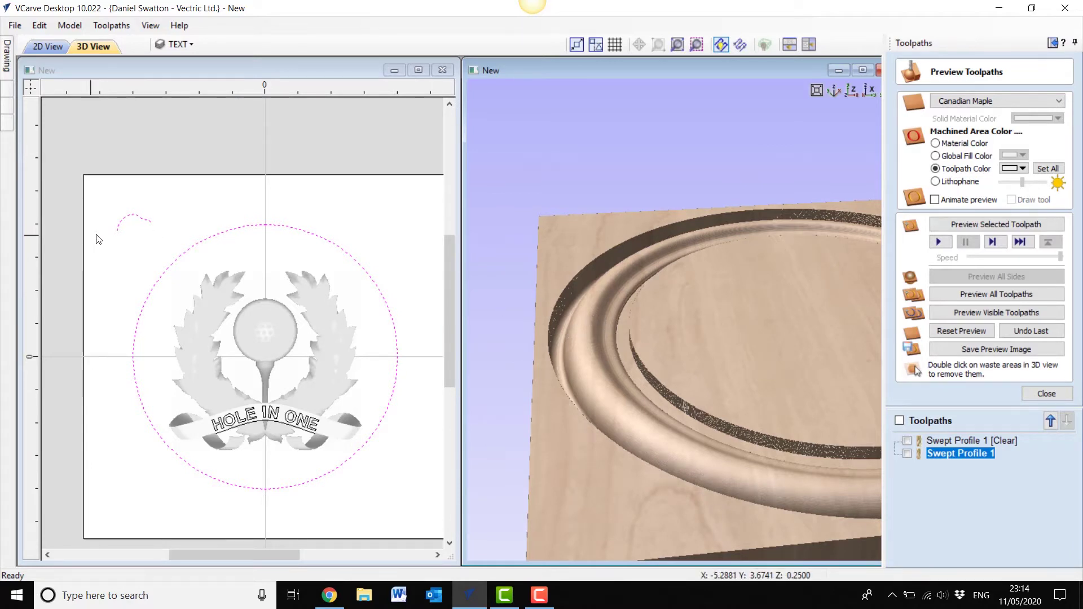
scroll(99, 239, up, 5)
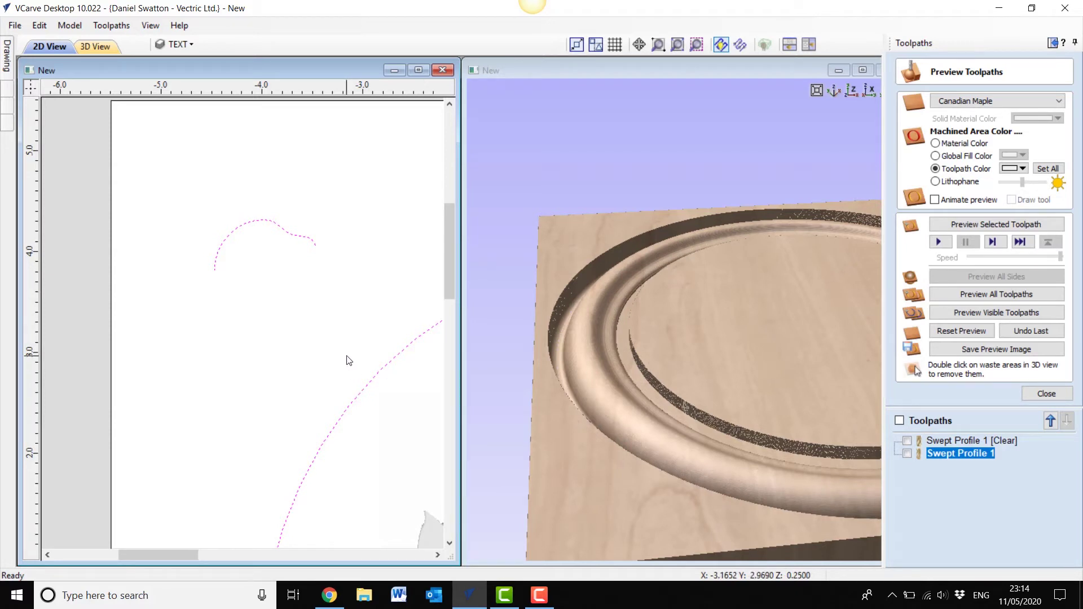
scroll(347, 361, down, 3)
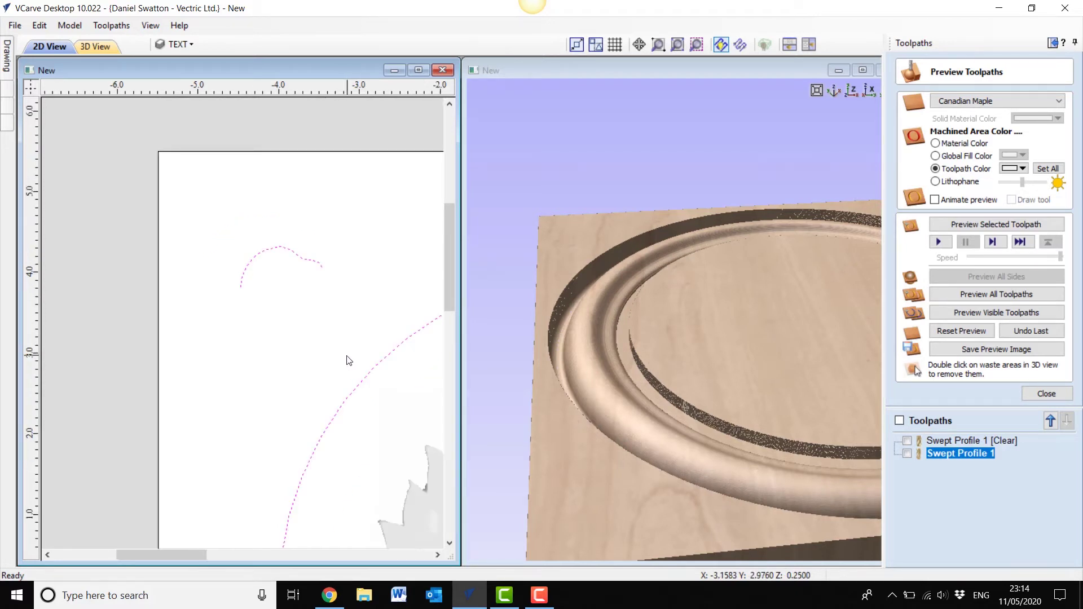
middle_drag(329, 363, 213, 294)
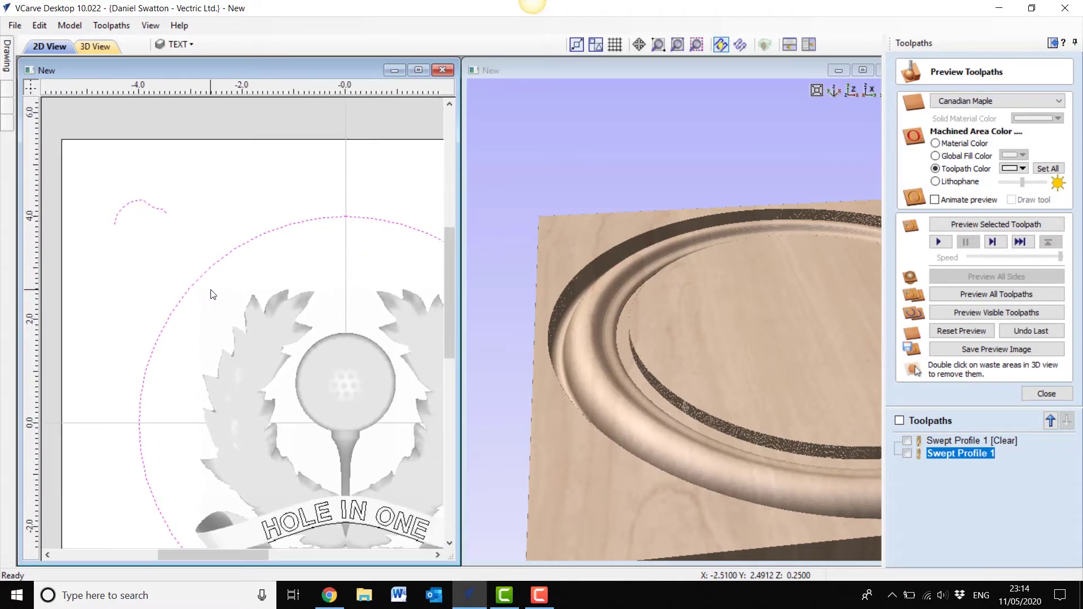
middle_drag(213, 294, 156, 249)
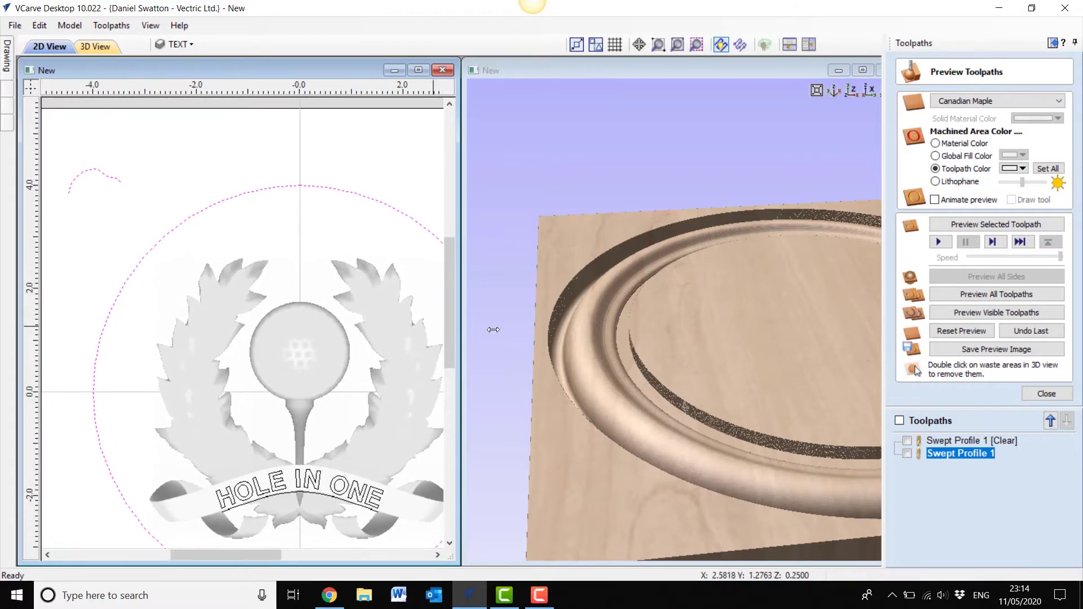
drag(682, 356, 682, 443)
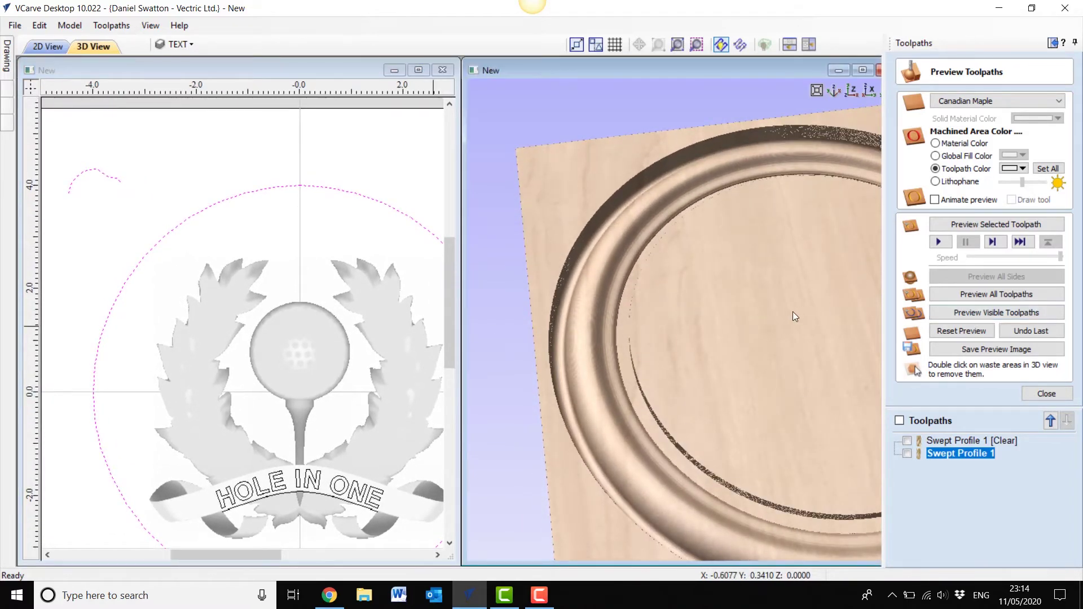
drag(793, 311, 641, 374)
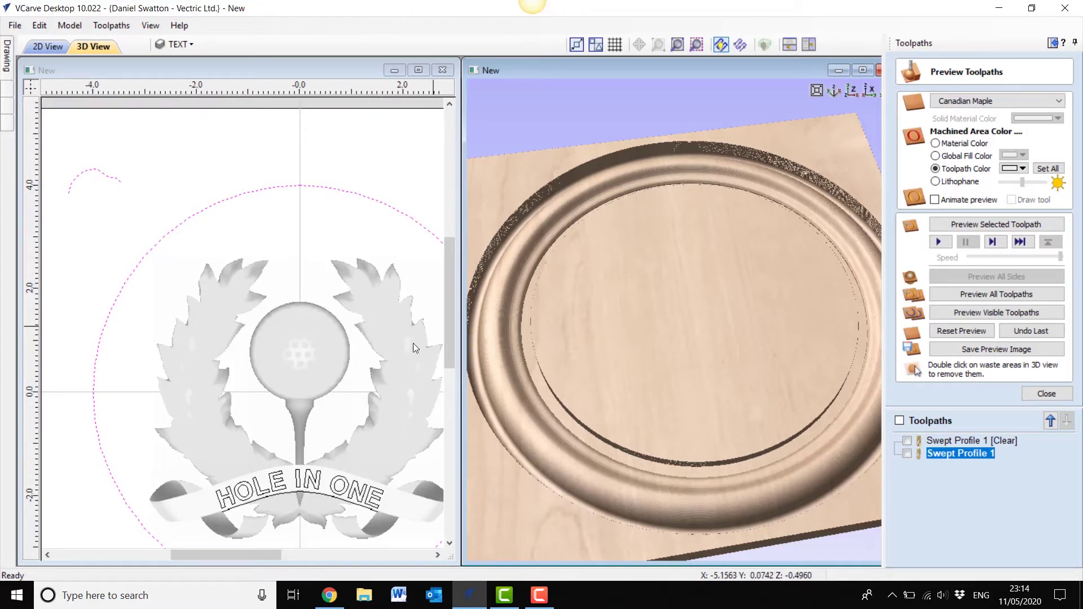
middle_drag(398, 374, 357, 320)
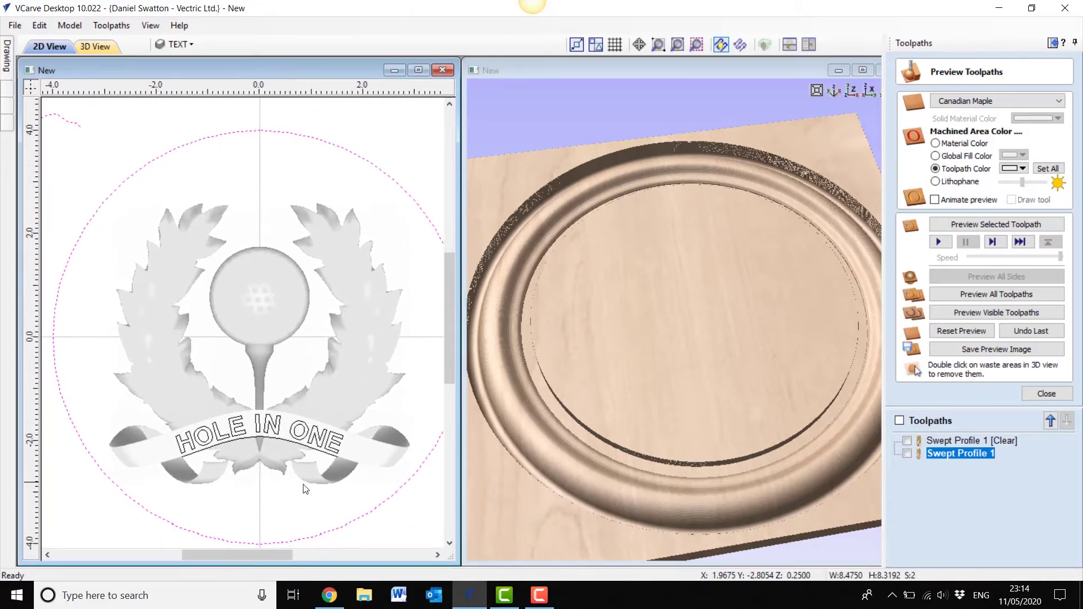
Step: Offset the plaque's large circle inwards by 0.25 inches, keeping the original and selecting the new circle
click(333, 126)
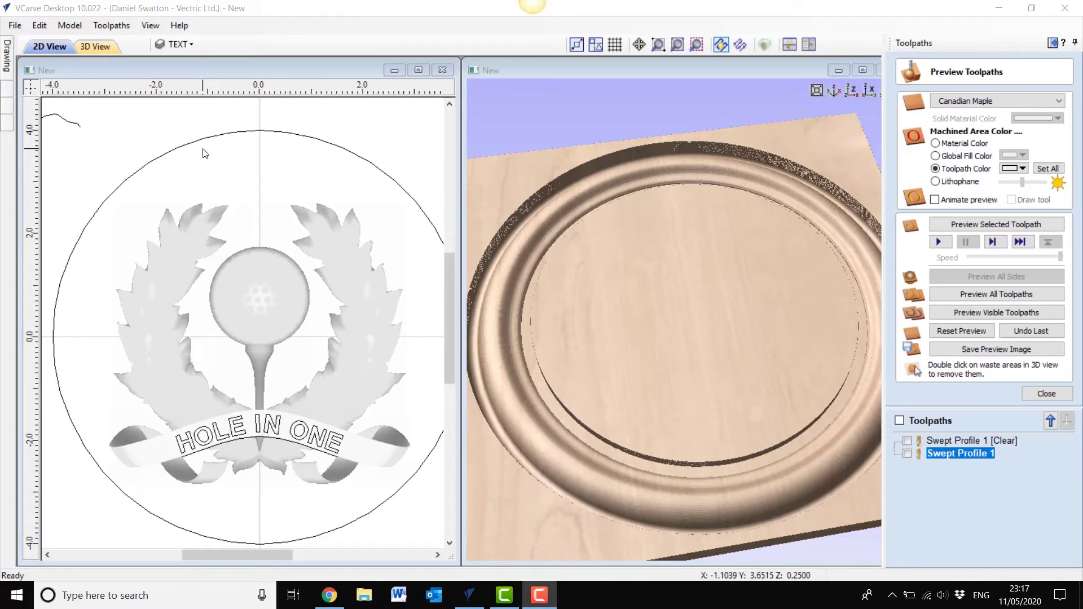
click(200, 145)
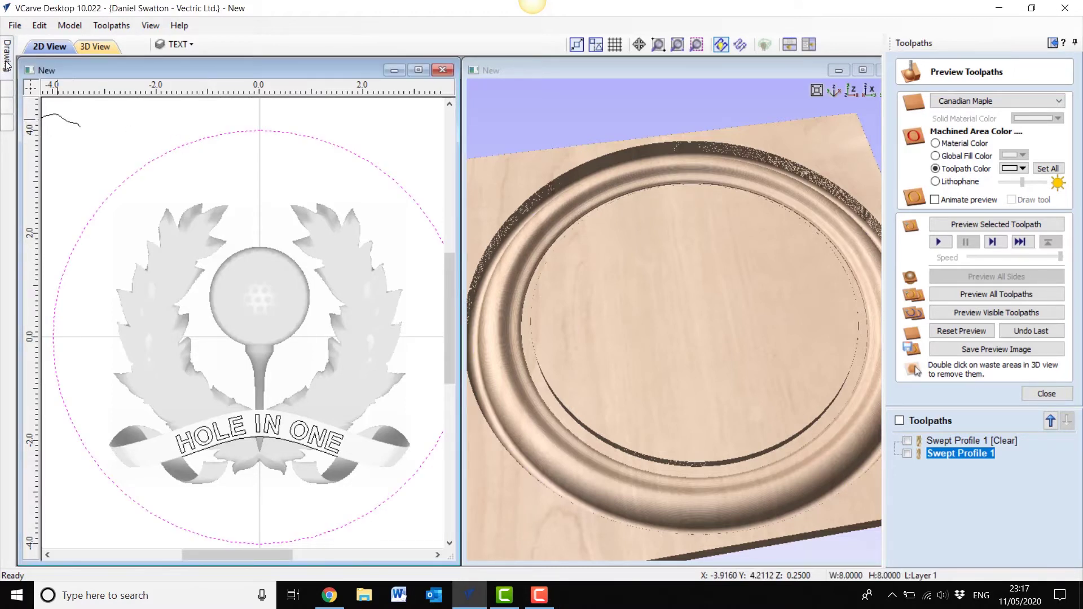
mouse_move(7, 63)
click(34, 381)
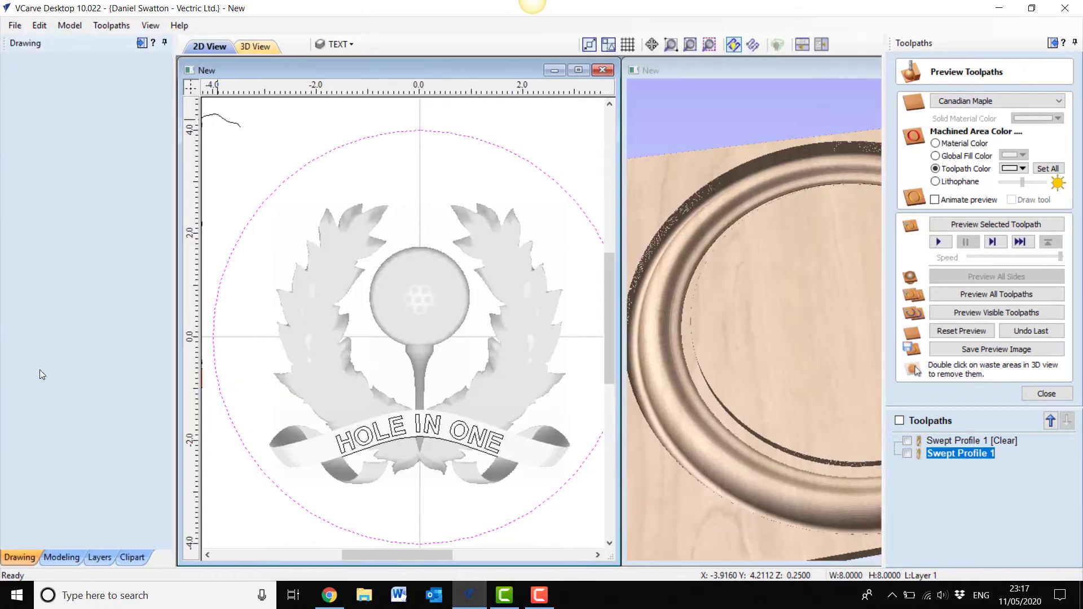
click(84, 183)
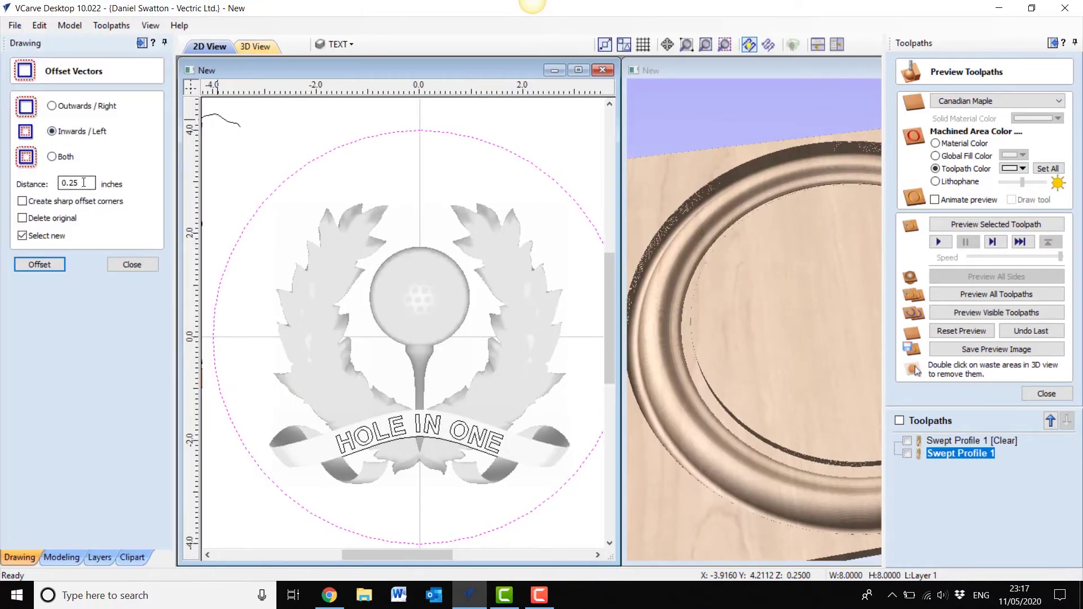
click(50, 263)
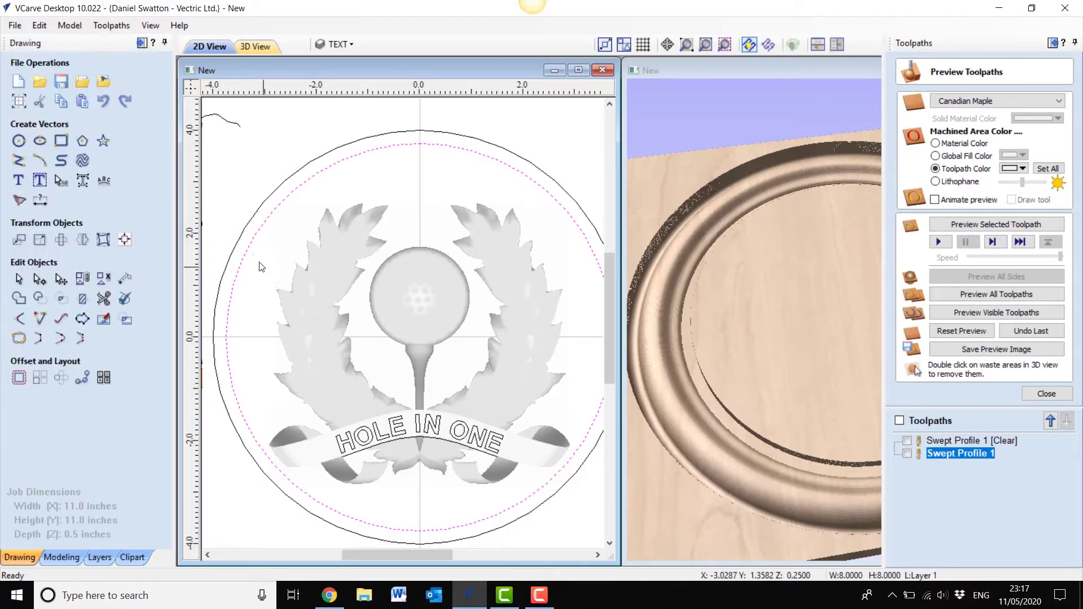
click(164, 42)
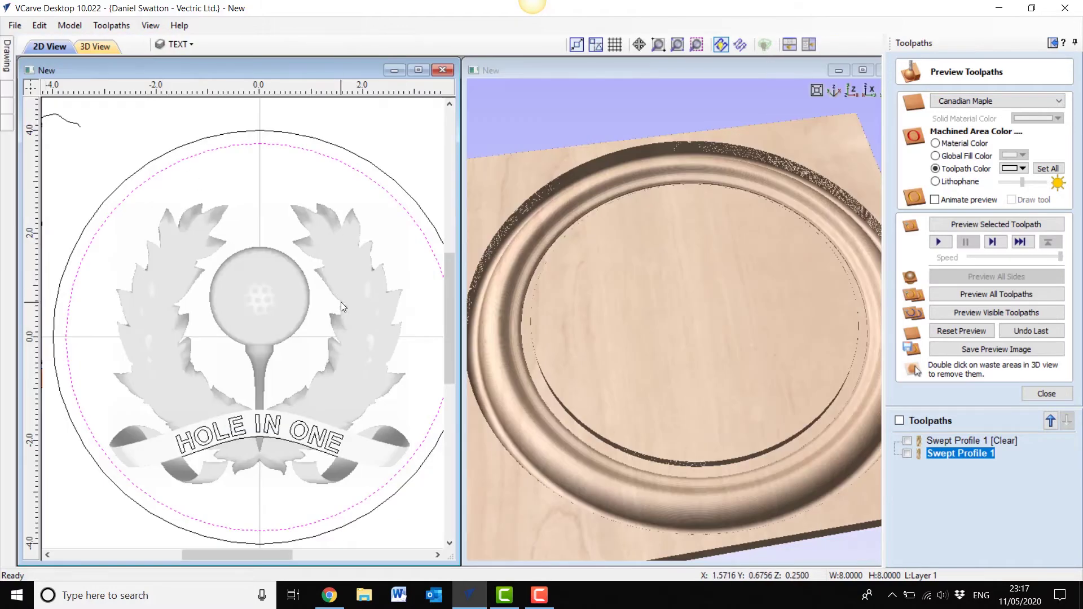
Step: Calculate a Z Level 3D roughing toolpath bounded by the inner circle with the 1/4" end mill, and preview its cut
click(1047, 394)
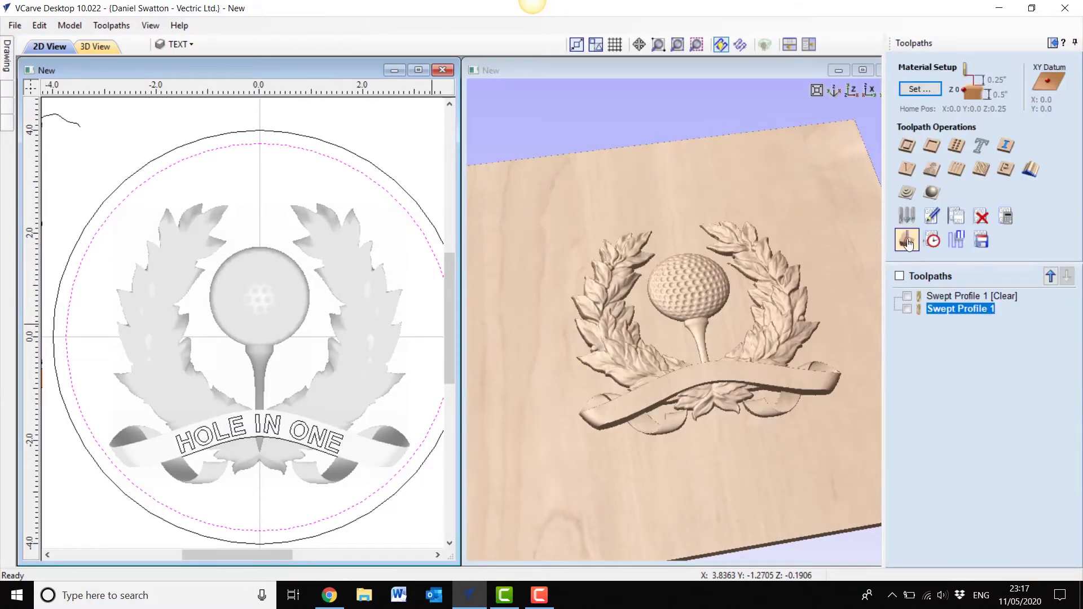
click(906, 194)
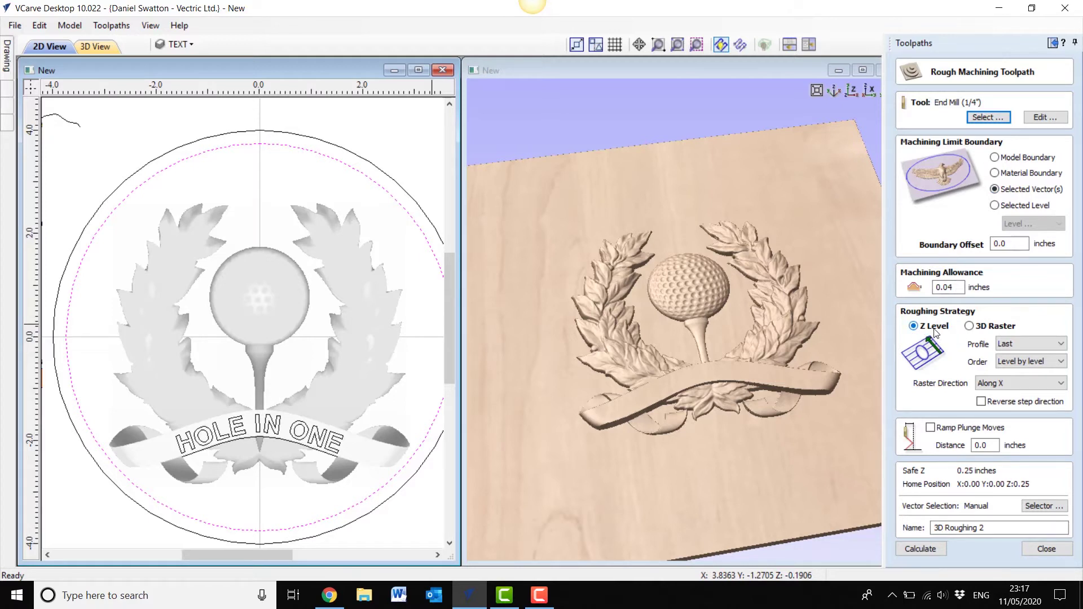
click(924, 548)
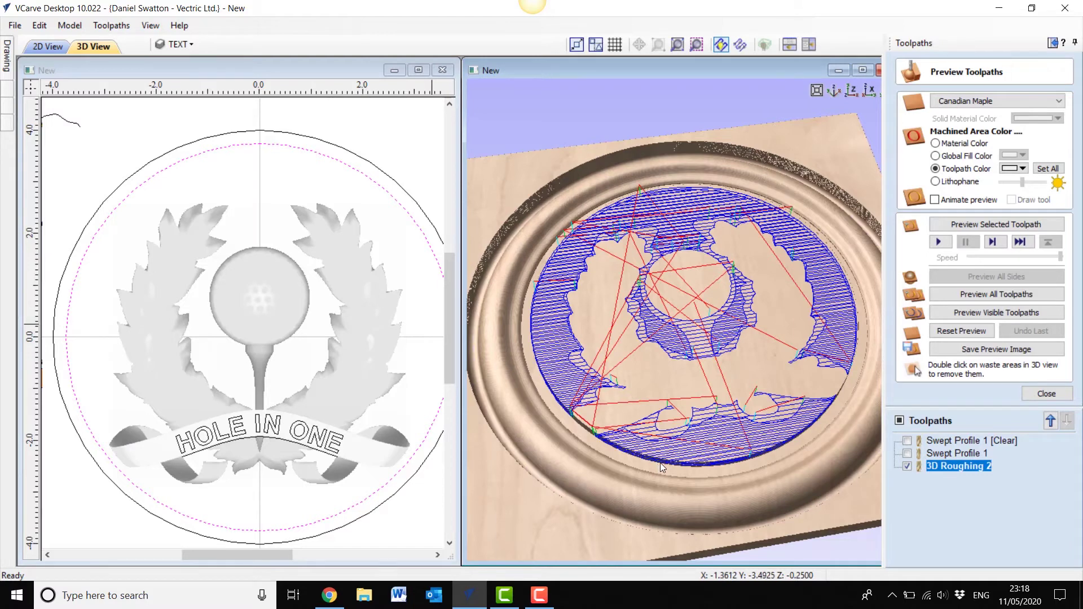
click(940, 243)
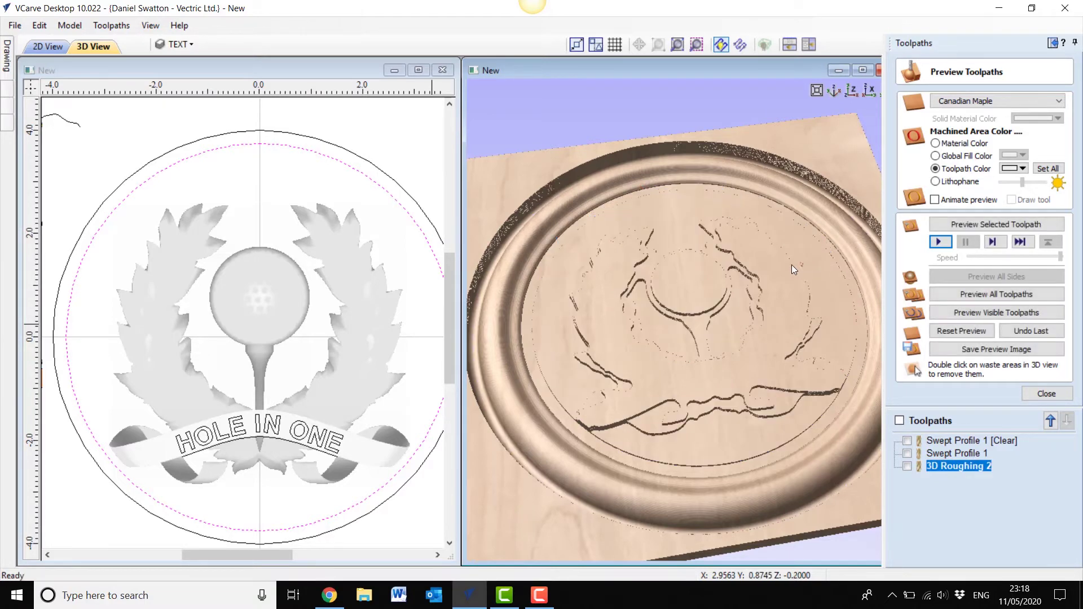
drag(750, 295, 756, 255)
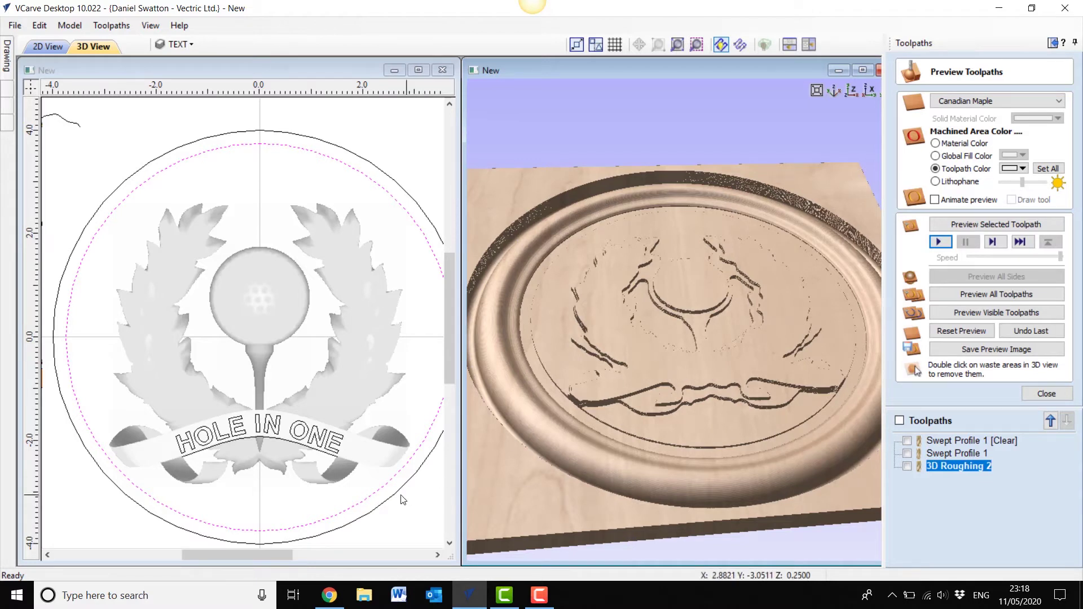
Step: Calculate a 3D finishing toolpath bounded by the inner circle, using the tapered ball nose tool and the Offset strategy with climb cutting
click(1051, 394)
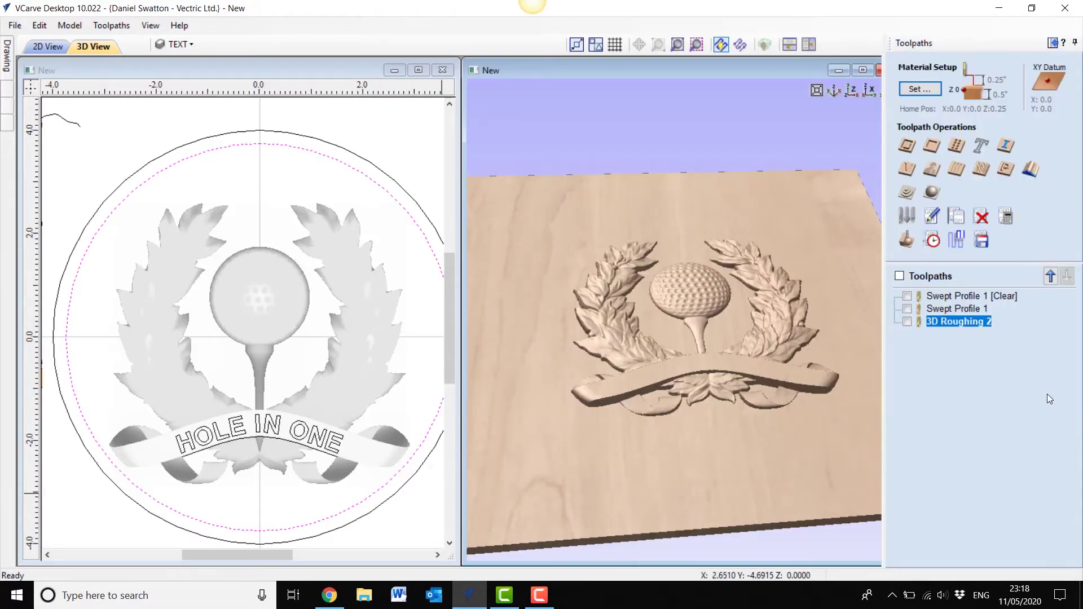
click(932, 195)
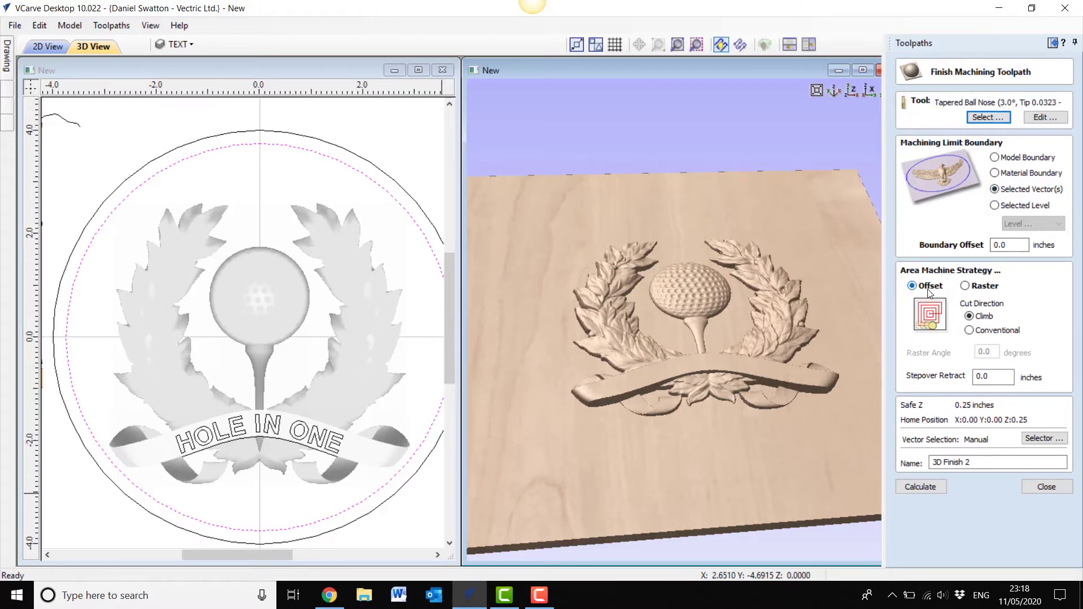
click(926, 483)
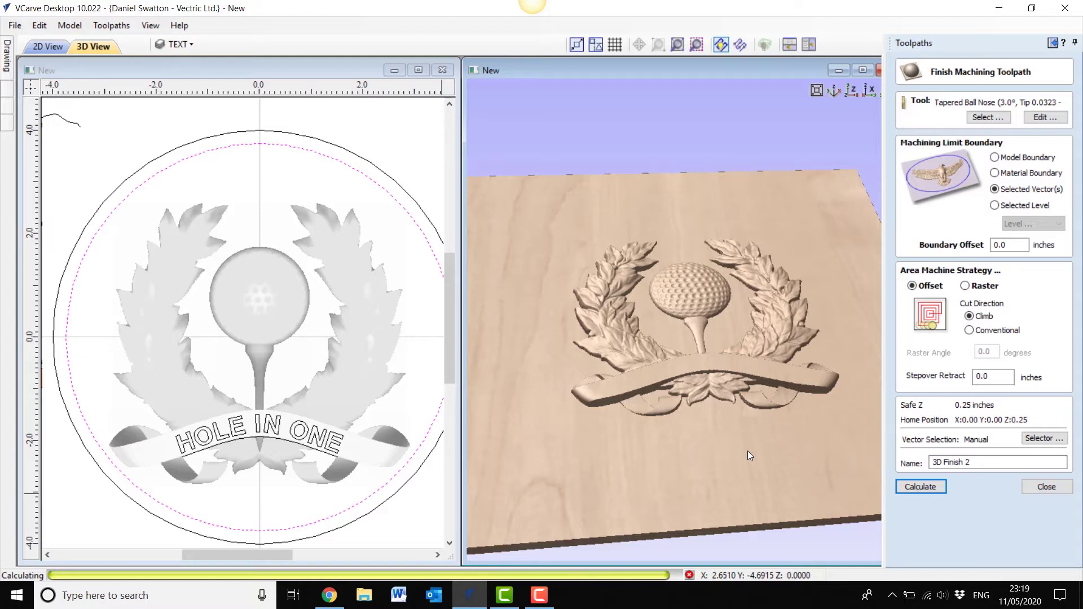
Step: Inspect the finishing passes around the golf ball and tee up close, and preview the 3D finishing toolpath on the whole plaque
scroll(663, 389, up, 10)
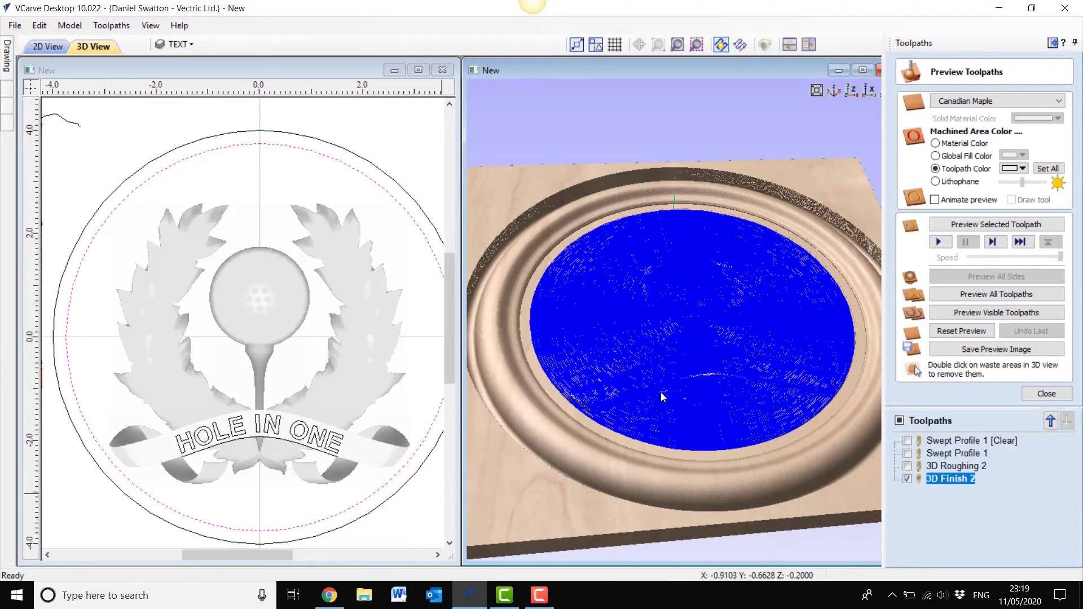
scroll(711, 385, down, 5)
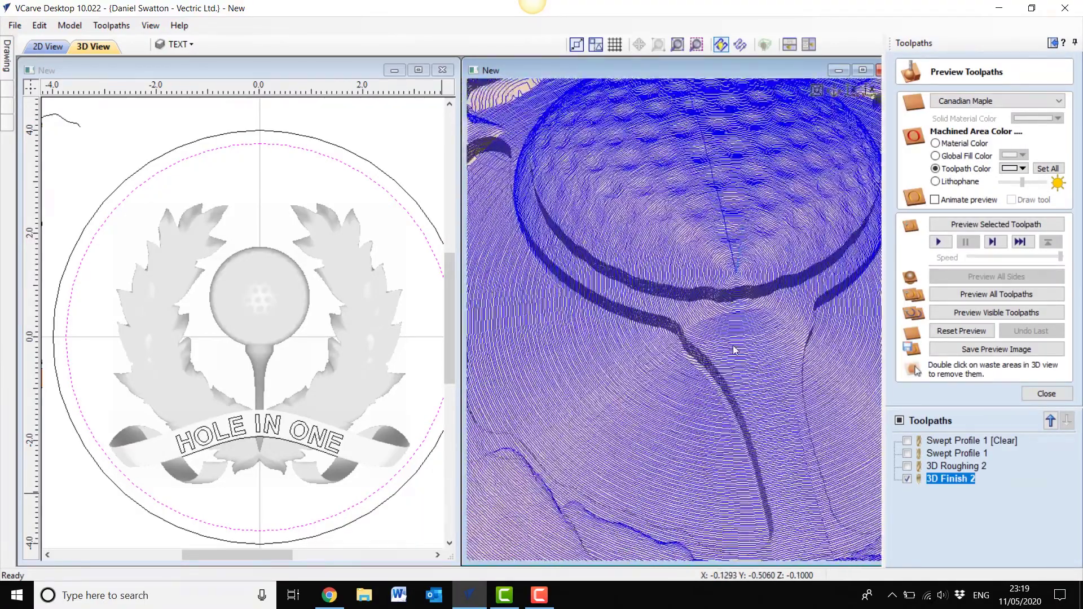
drag(725, 343, 793, 334)
scroll(651, 350, up, 5)
drag(651, 350, 679, 358)
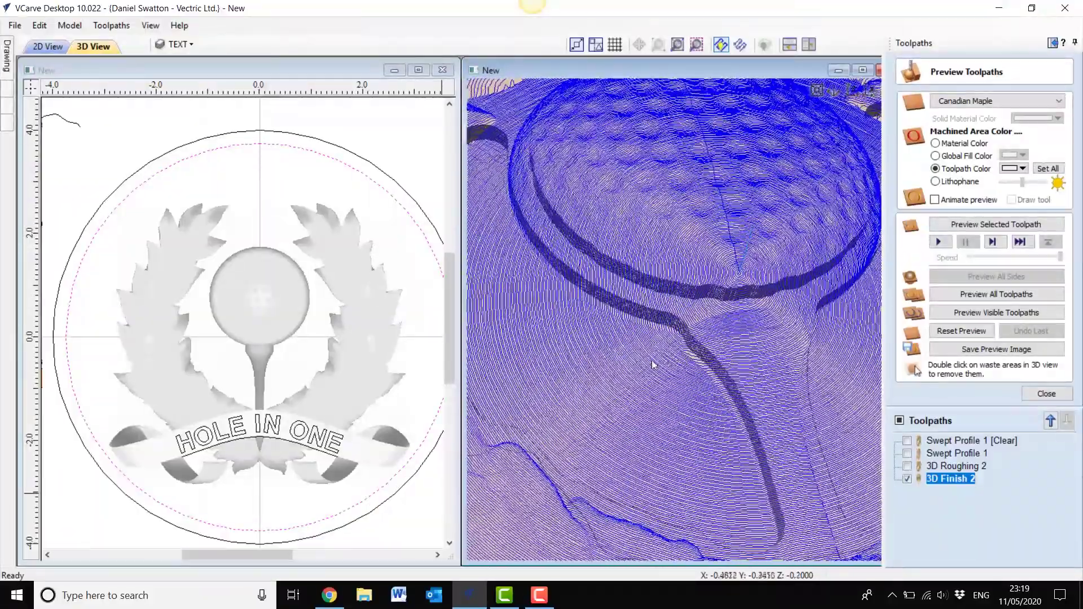
scroll(649, 364, up, 5)
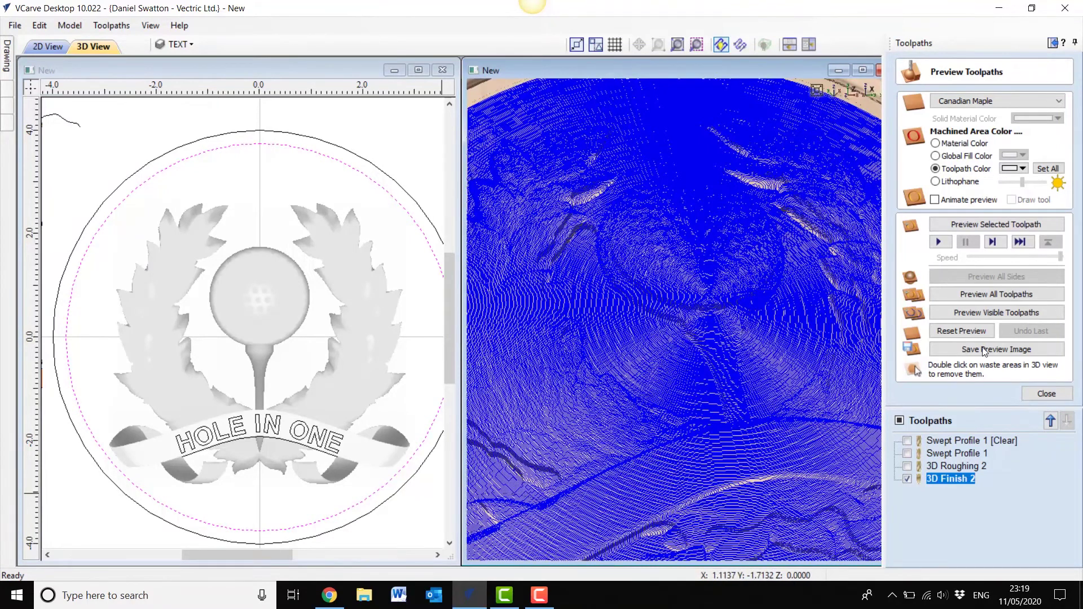
click(939, 242)
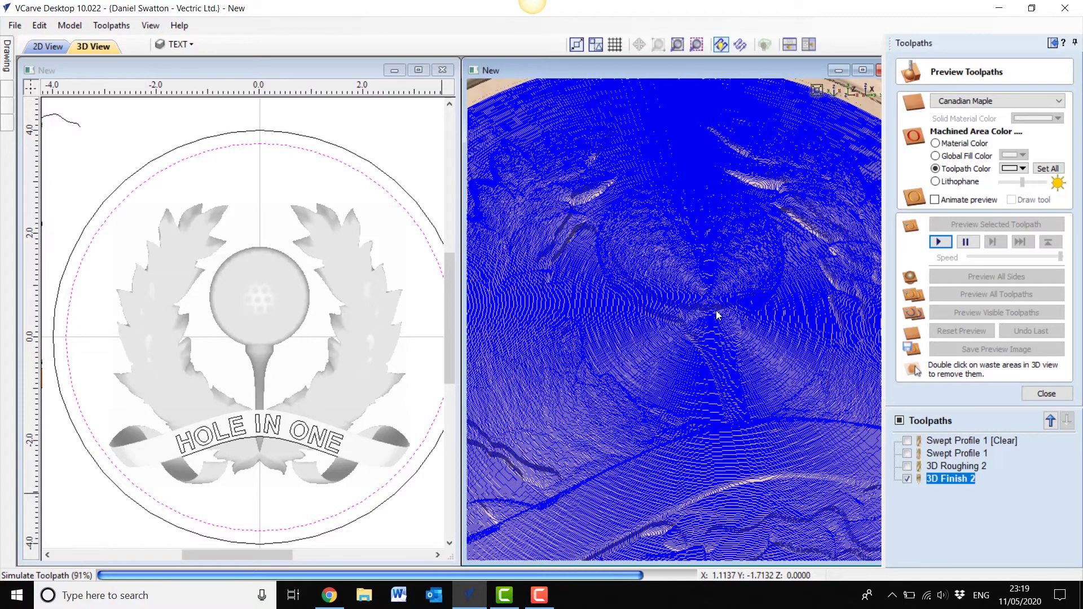
scroll(673, 341, down, 5)
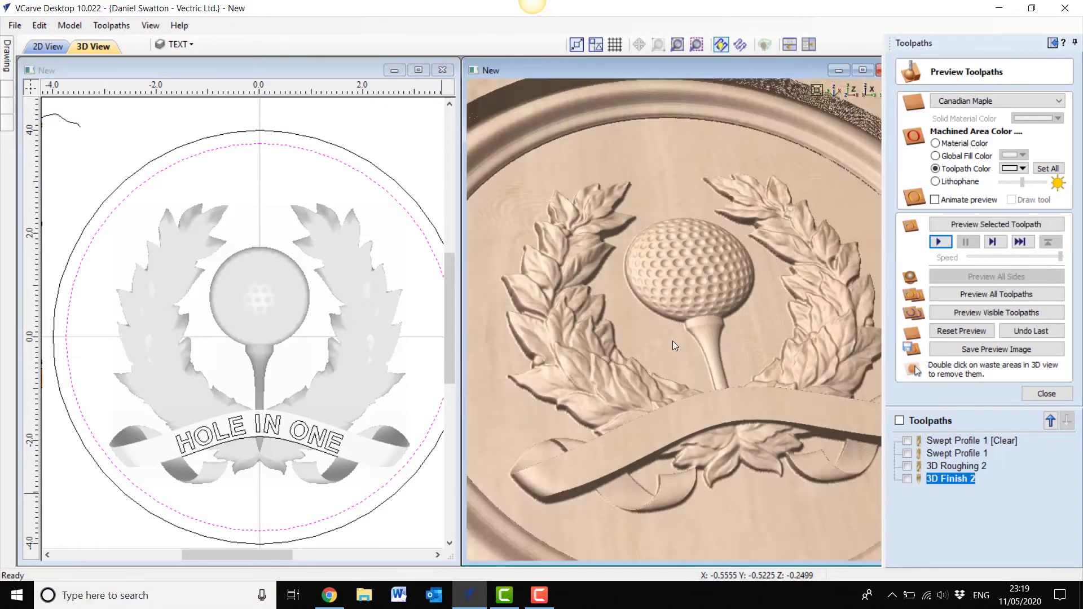
drag(676, 414, 611, 401)
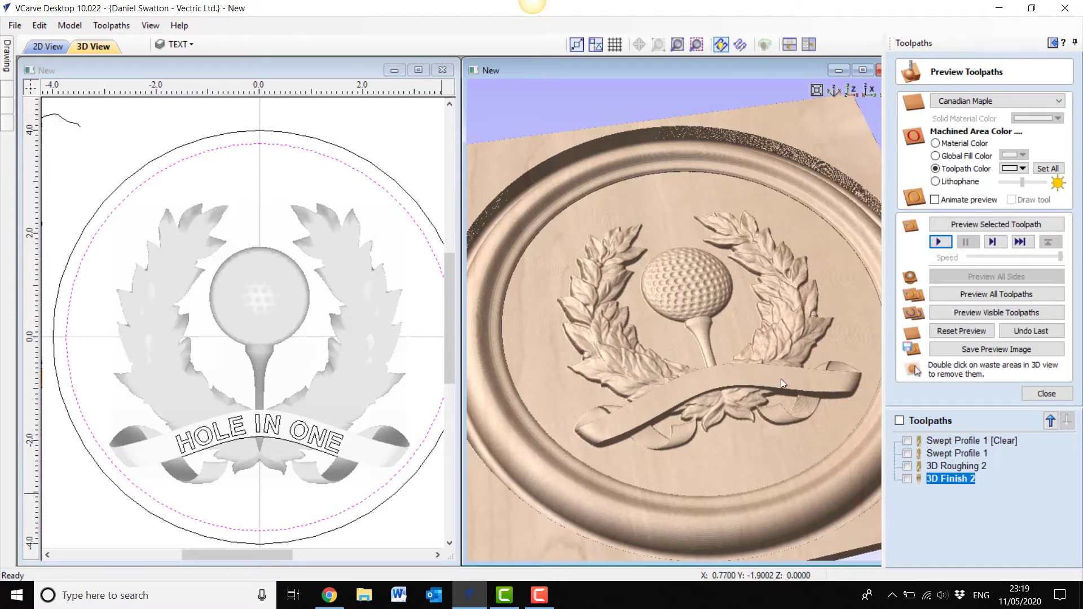
Step: Calculate a V-Carve toolpath for the HOLE IN ONE text with the 90° 1 1/4" V-bit, projected onto the 3D model
click(212, 438)
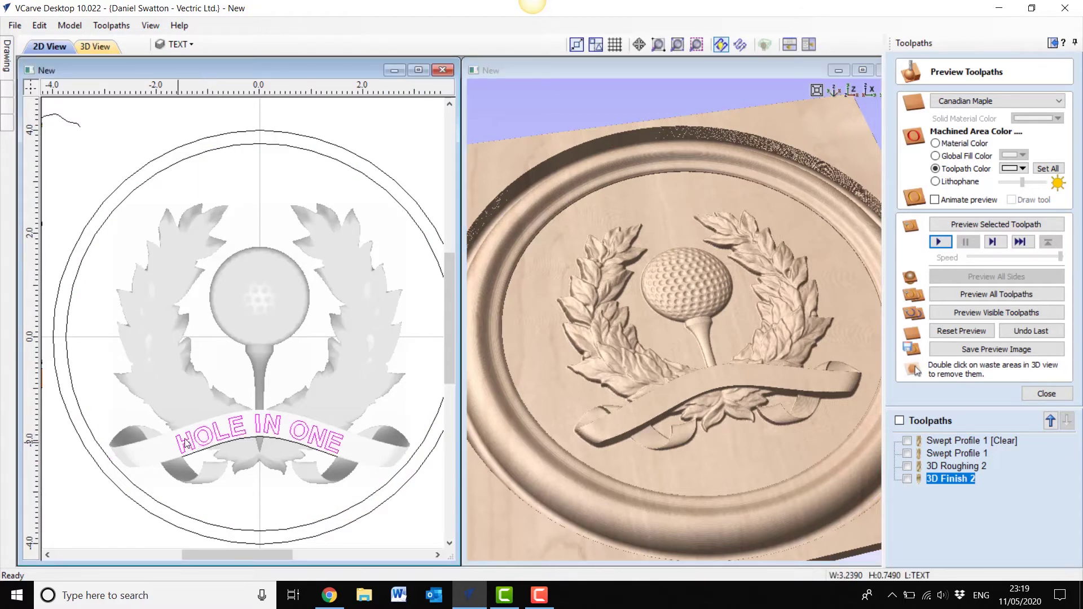
click(1053, 394)
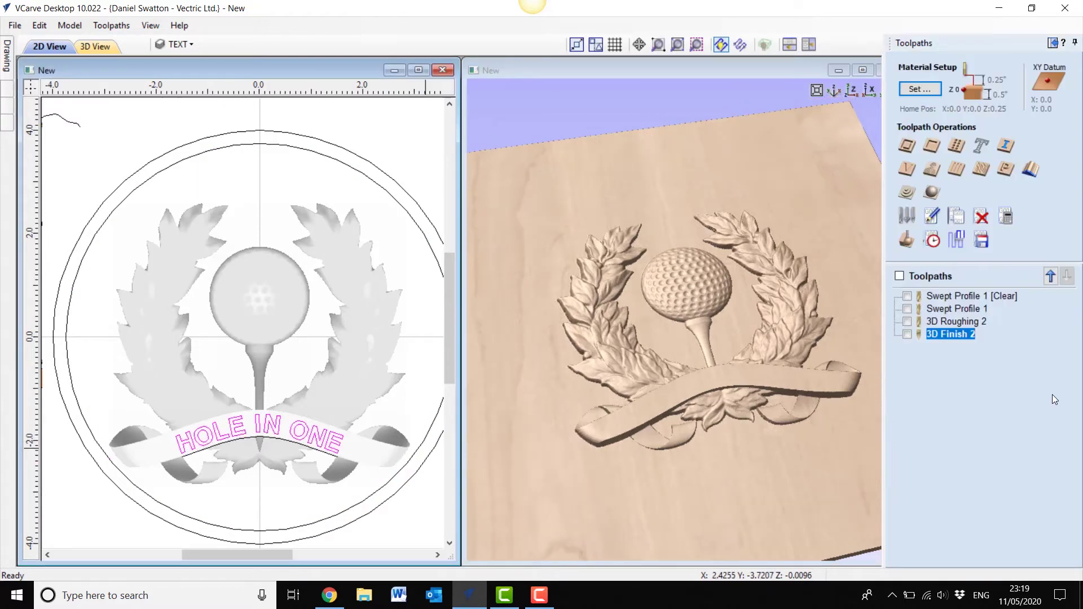
click(908, 171)
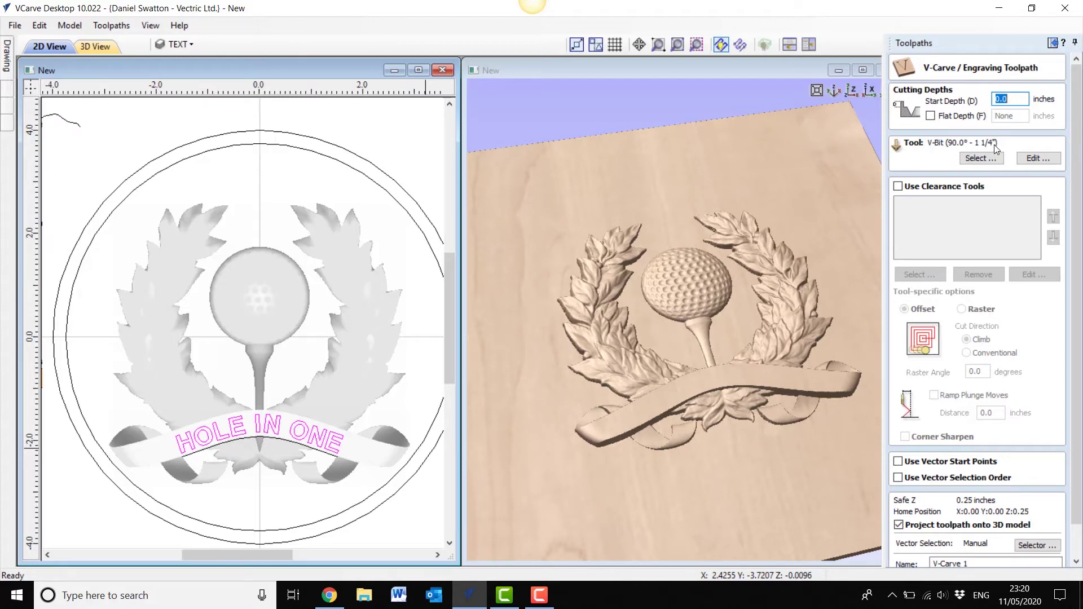
scroll(961, 508, down, 1)
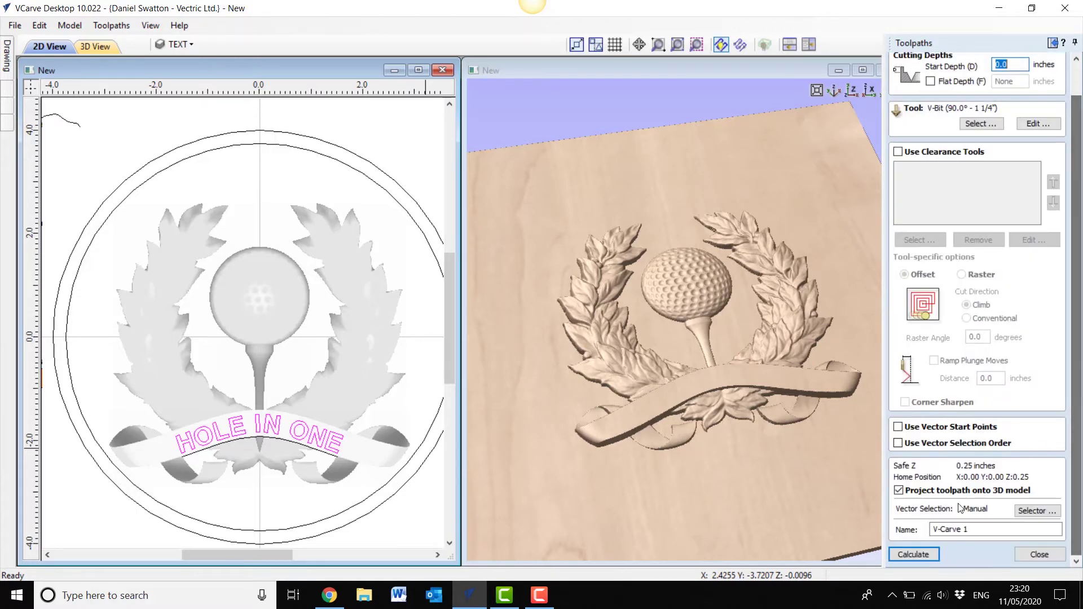
click(914, 555)
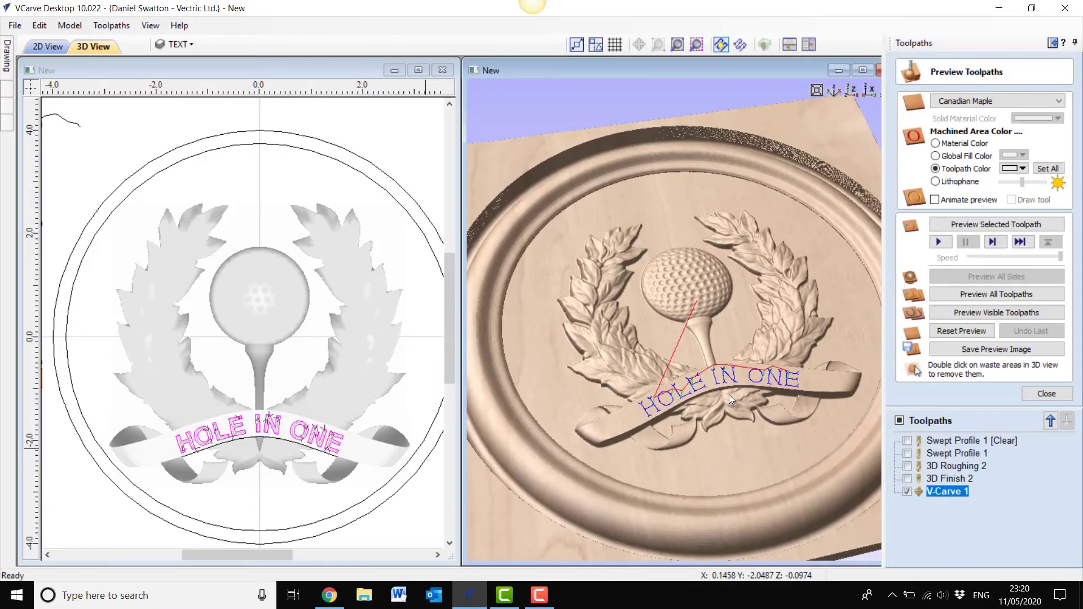
Step: Inspect the V-carve passes on the banner up close and preview the lettering cut on the whole plaque
scroll(729, 395, up, 6)
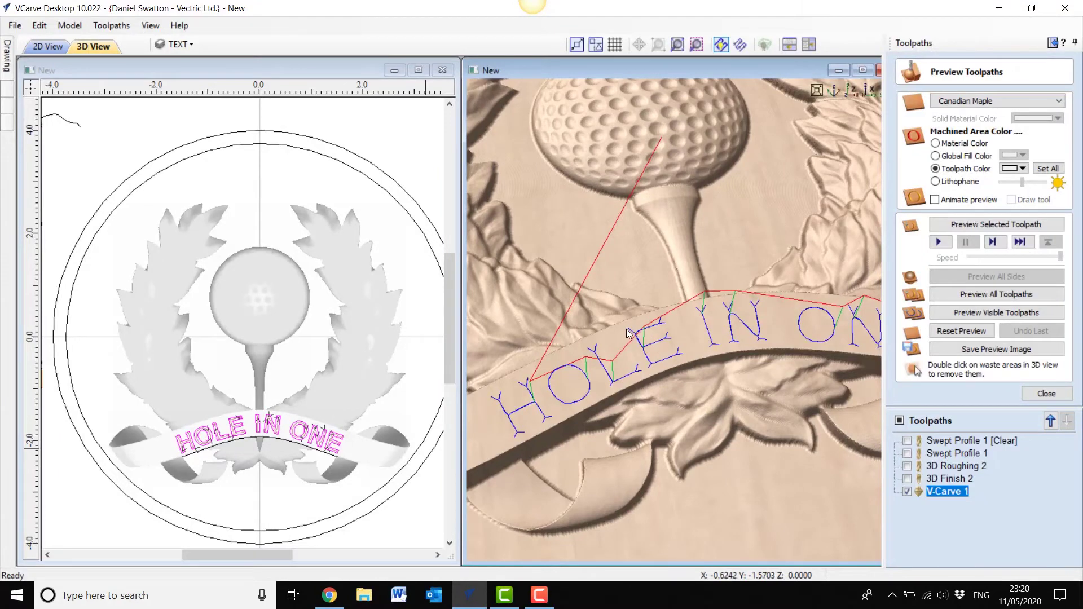
scroll(655, 376, down, 2)
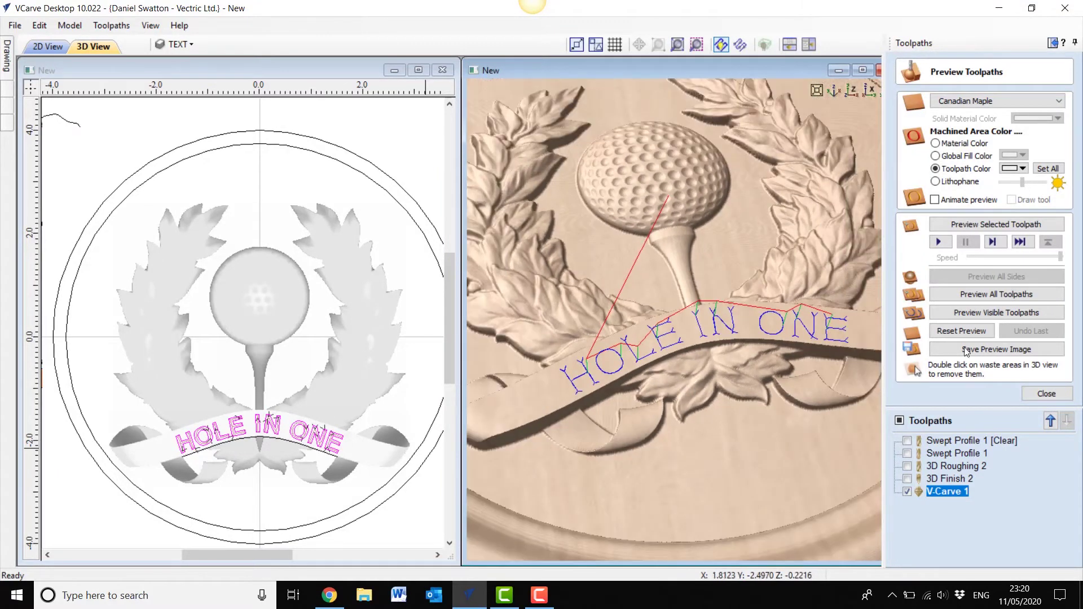
click(938, 242)
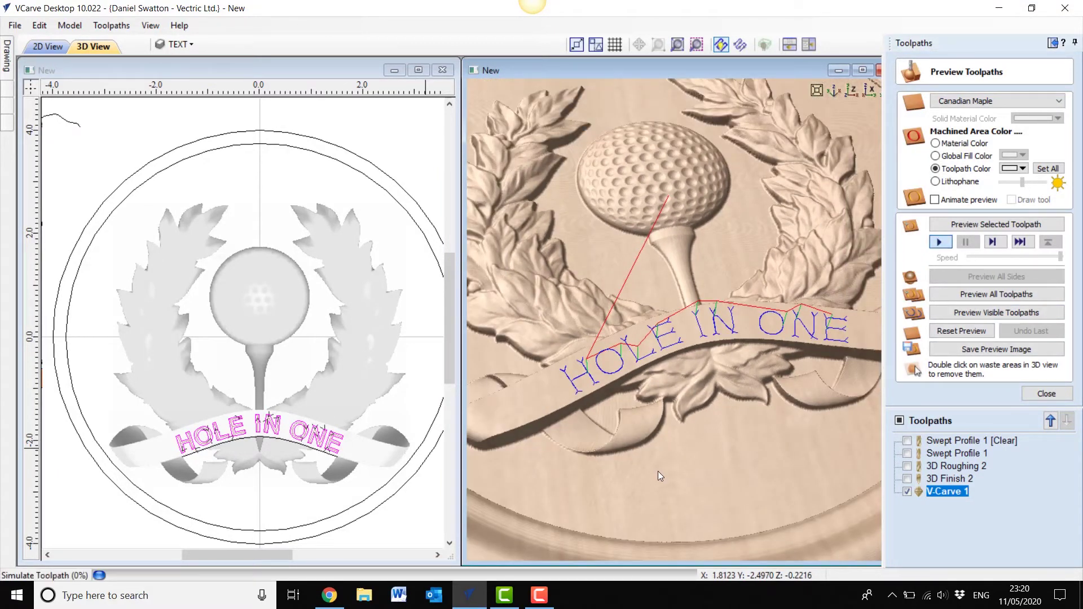
scroll(670, 367, down, 3)
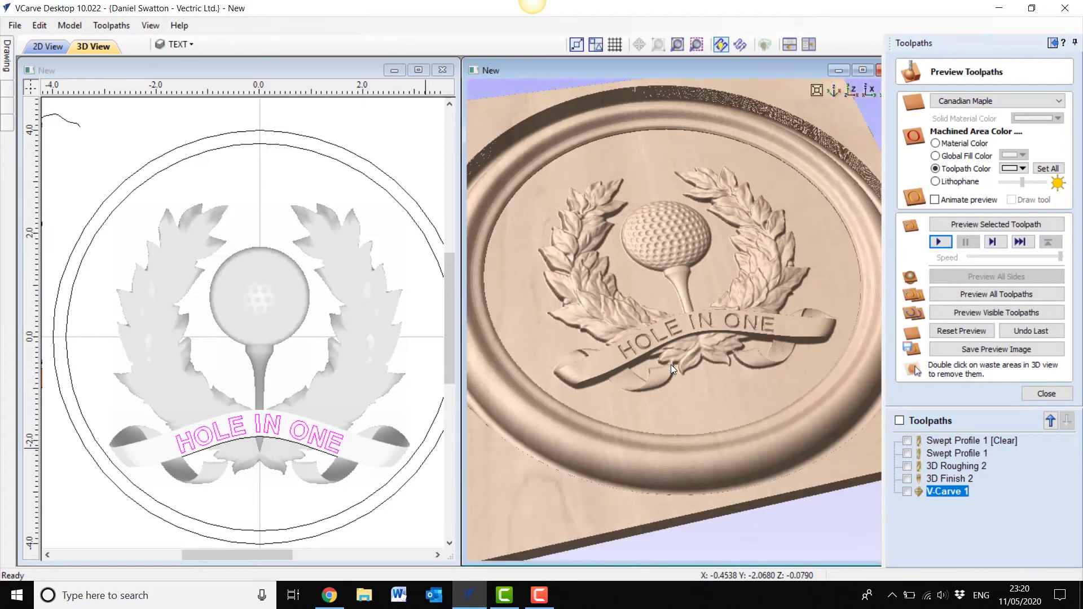
drag(713, 405, 672, 396)
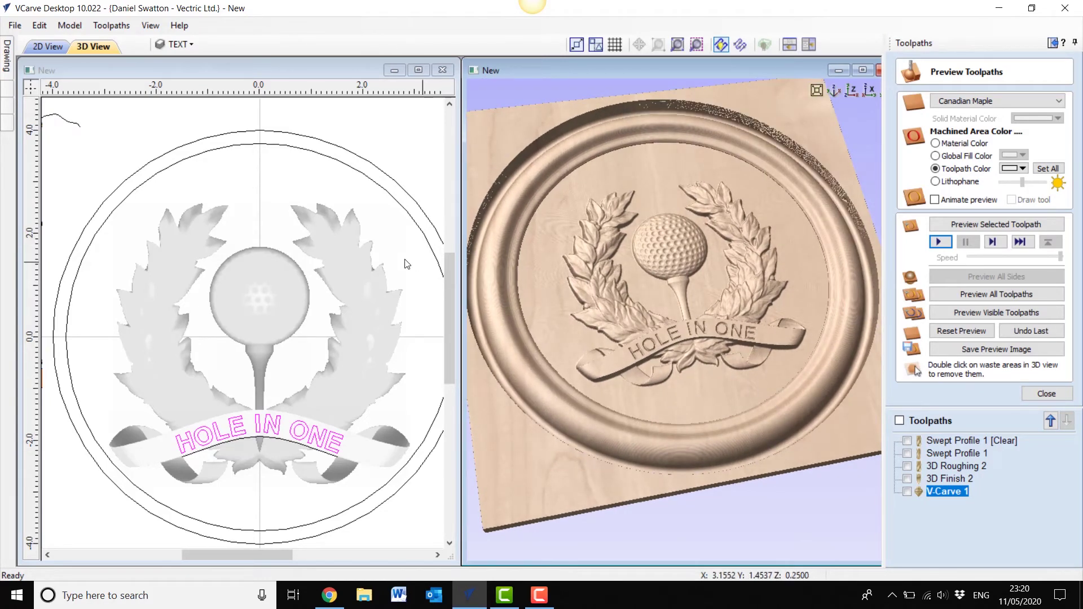
Step: Calculate an outside 2D profile toolpath around the outer circle, 0.52 inches deep, with the 1/2" end mill and a 1 inch allowance offset
click(142, 172)
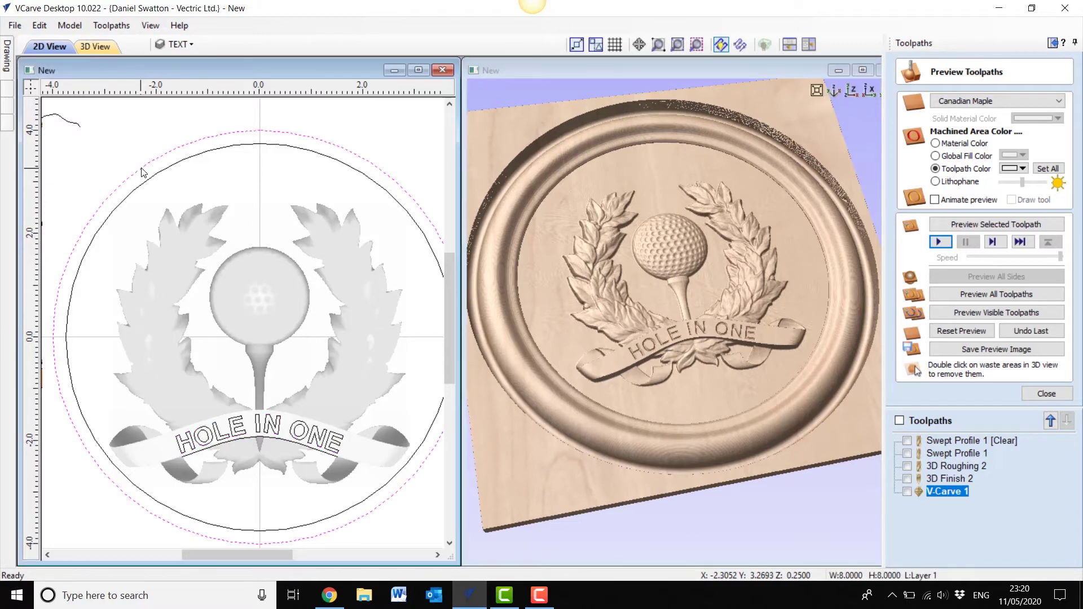
click(1047, 394)
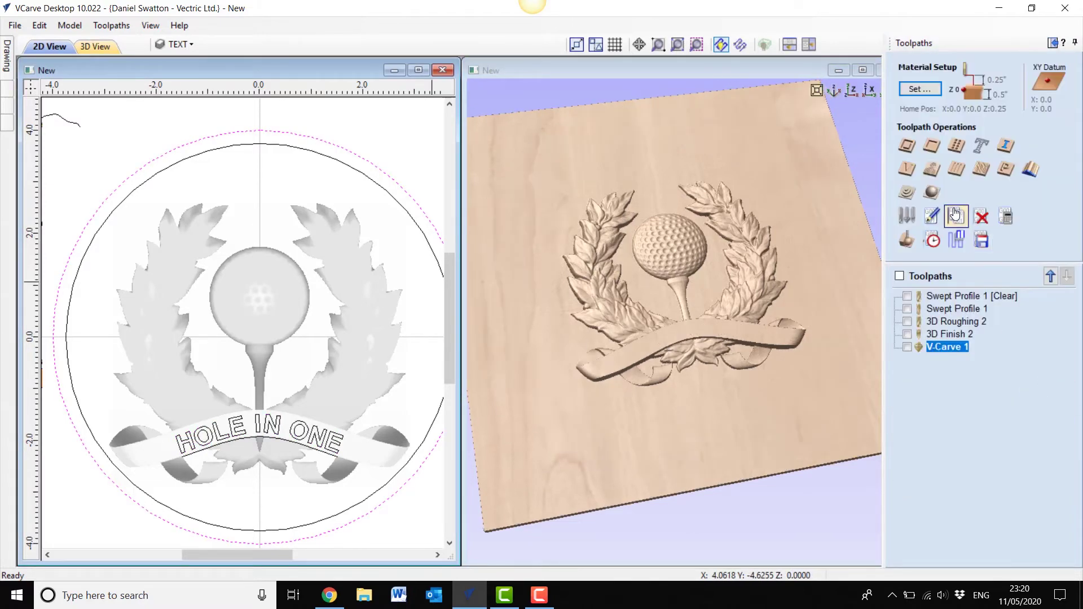
click(907, 146)
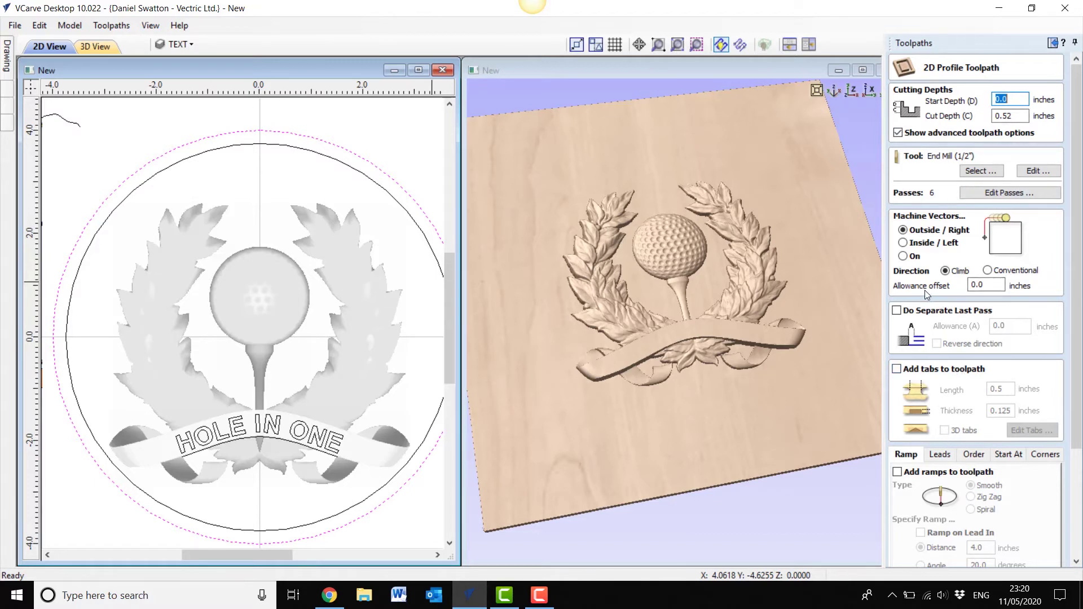
click(979, 285)
text(1)
scroll(1029, 526, down, 3)
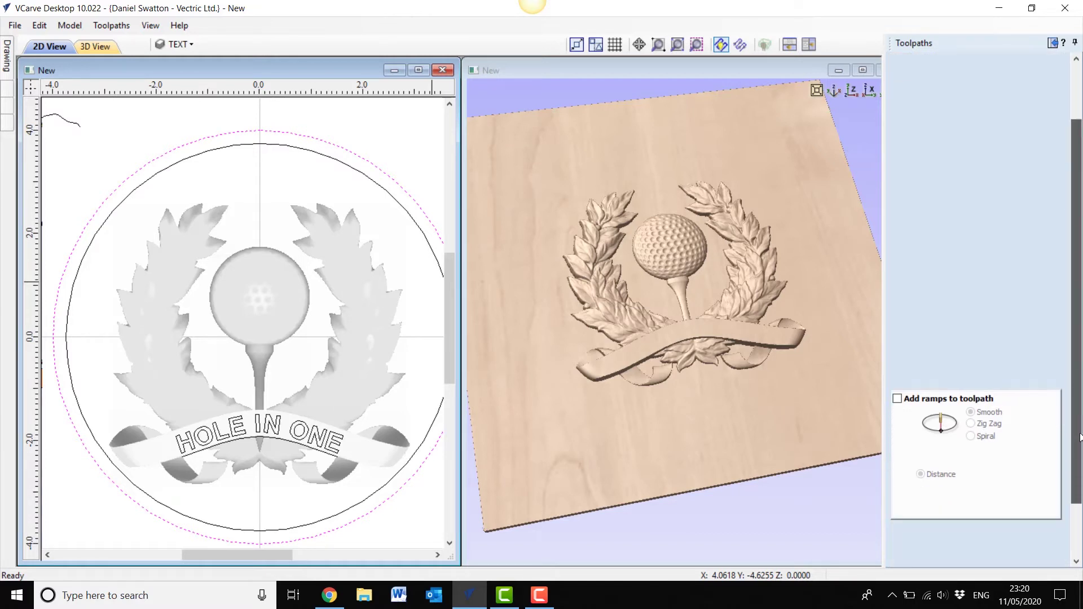
click(913, 558)
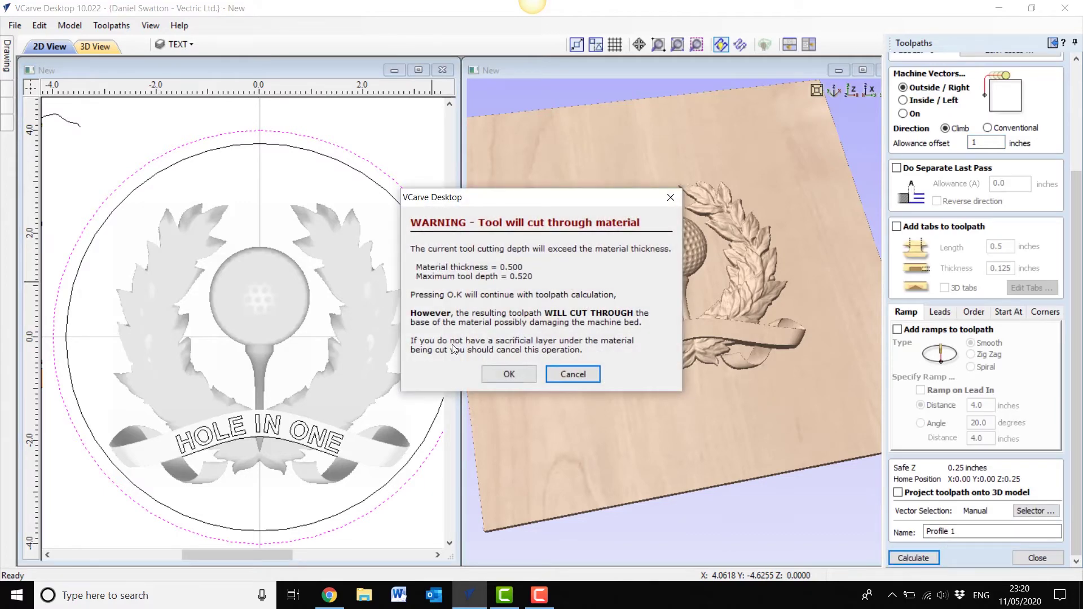
click(509, 374)
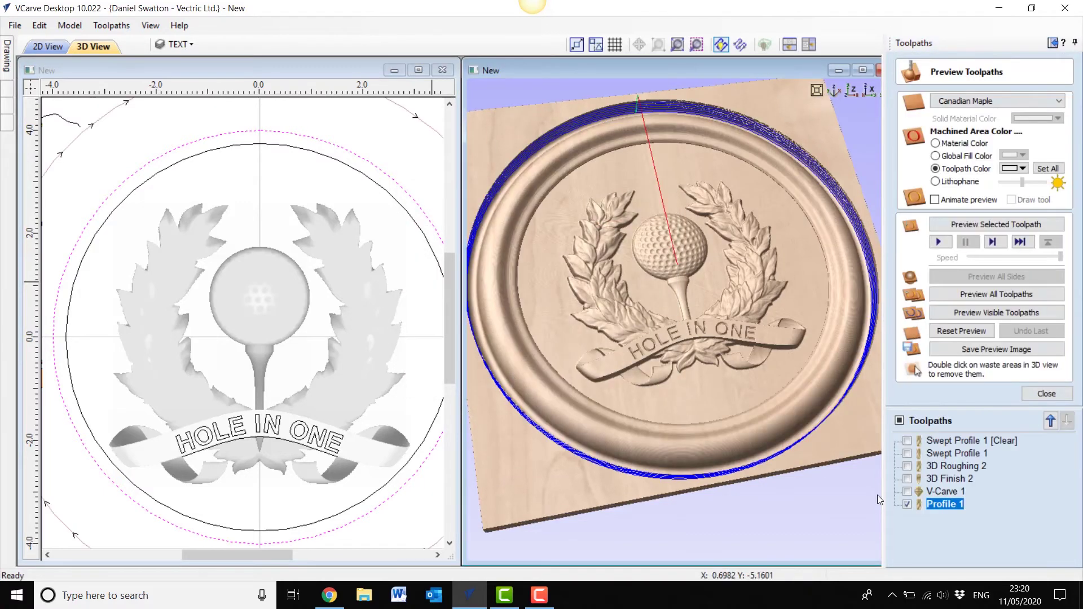
Step: Preview the profile cutout around the plaque and enlarge the 3D view to fill the workspace
mouse_move(707, 405)
mouse_down()
mouse_move(709, 236)
mouse_move(705, 395)
mouse_up()
click(939, 242)
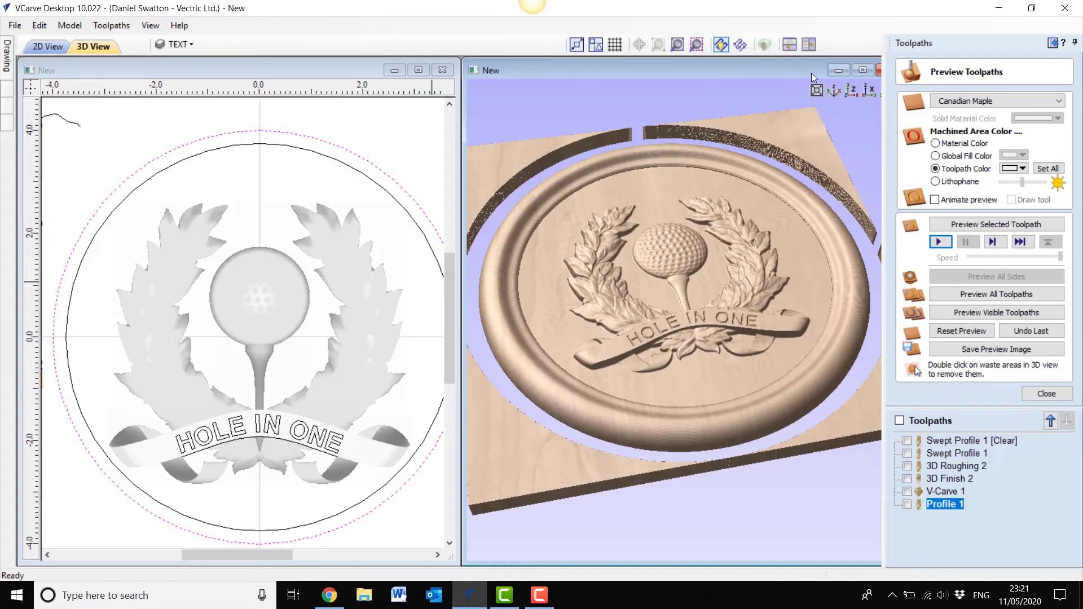
click(862, 70)
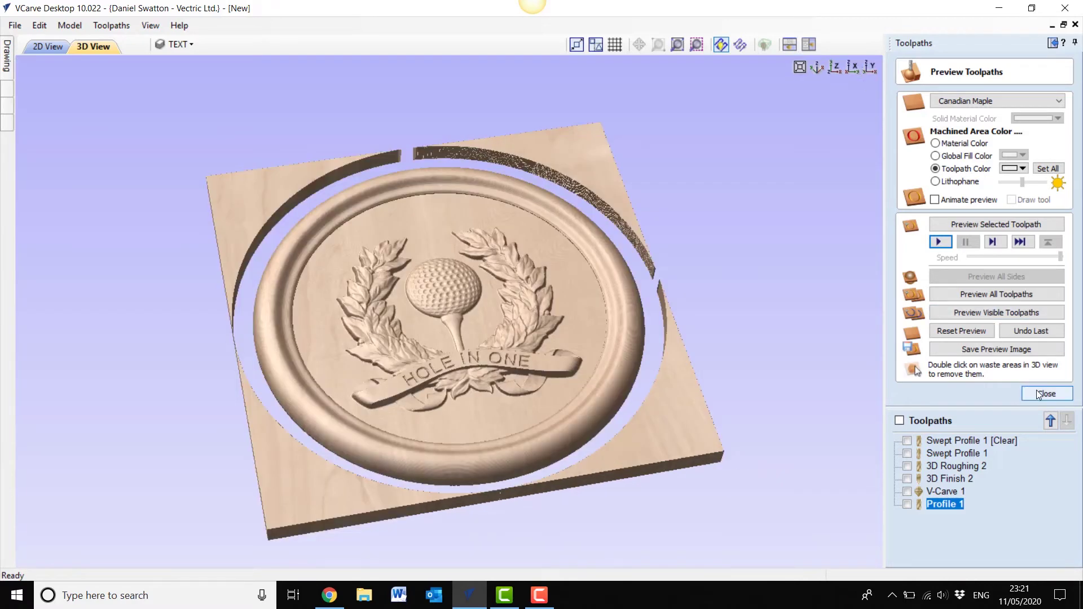
Step: Remove the four waste corner pieces from the preview and view the cut-out plaque up close
double_click(657, 425)
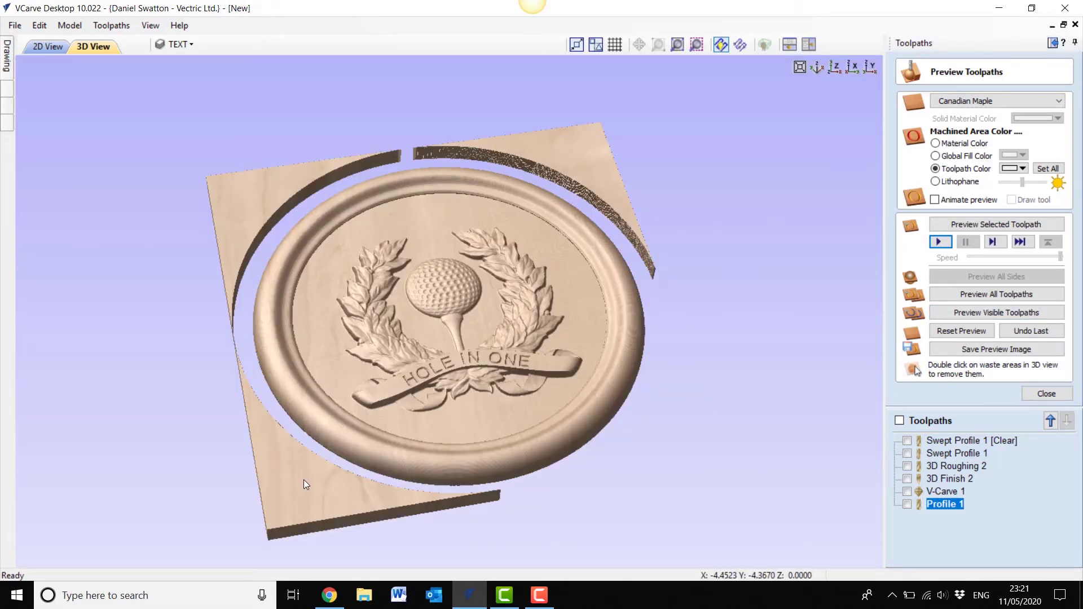
double_click(285, 492)
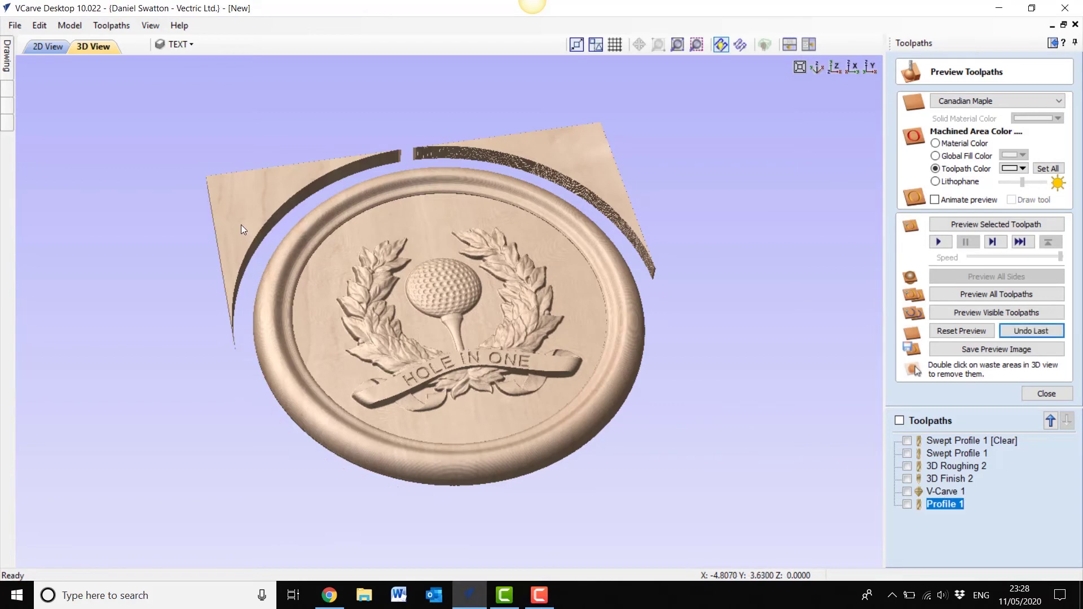
double_click(241, 225)
double_click(536, 154)
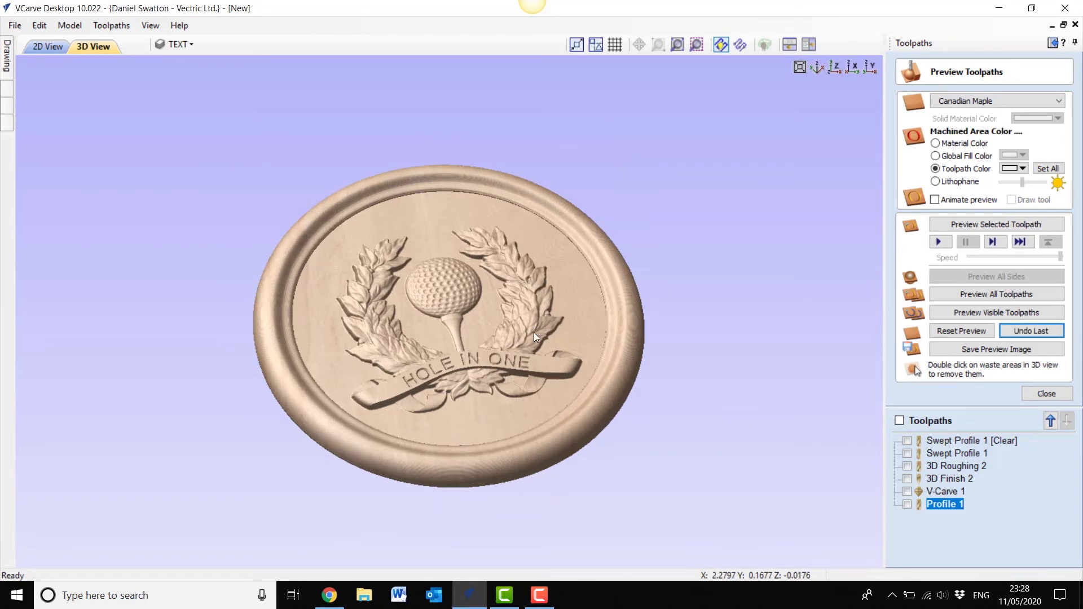
drag(534, 333, 490, 284)
scroll(493, 338, up, 2)
scroll(493, 293, up, 3)
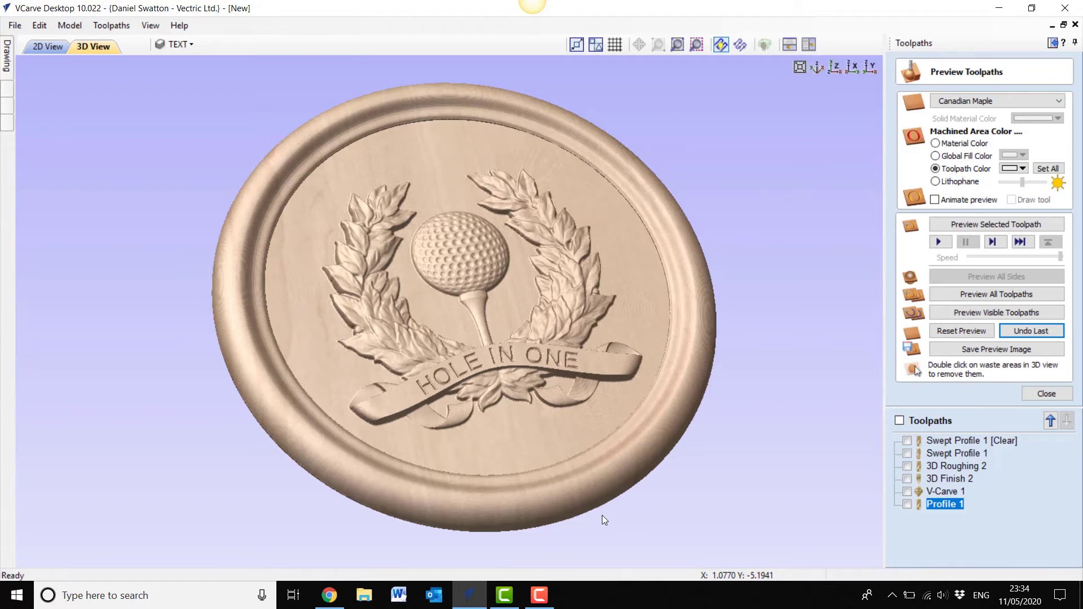
Step: Switch to the Design & Make website in the browser, and go back to VCarve Desktop
key(alt+Tab)
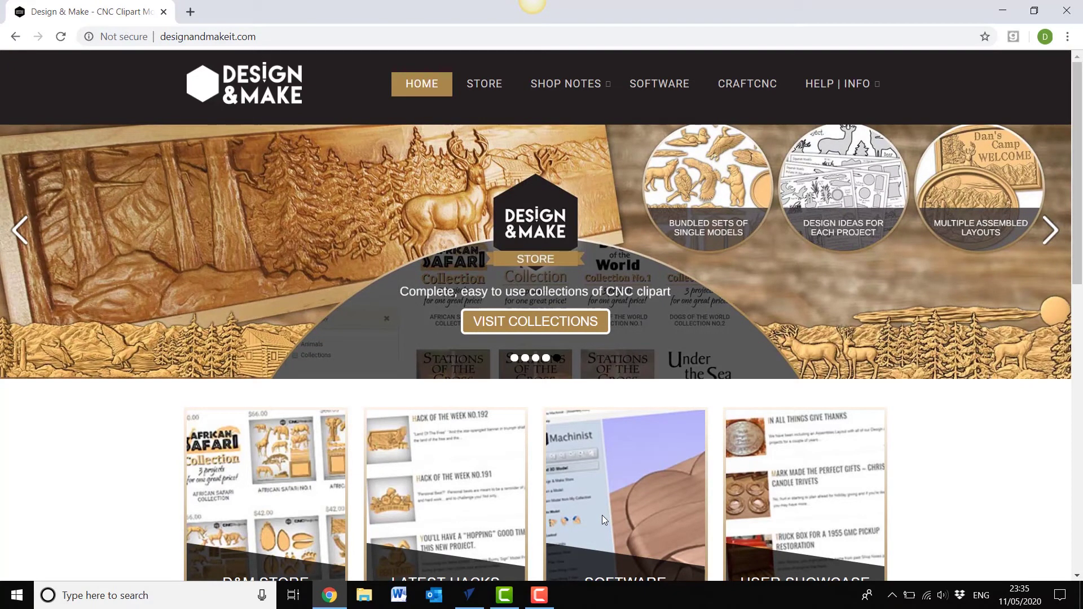
key(alt+Tab)
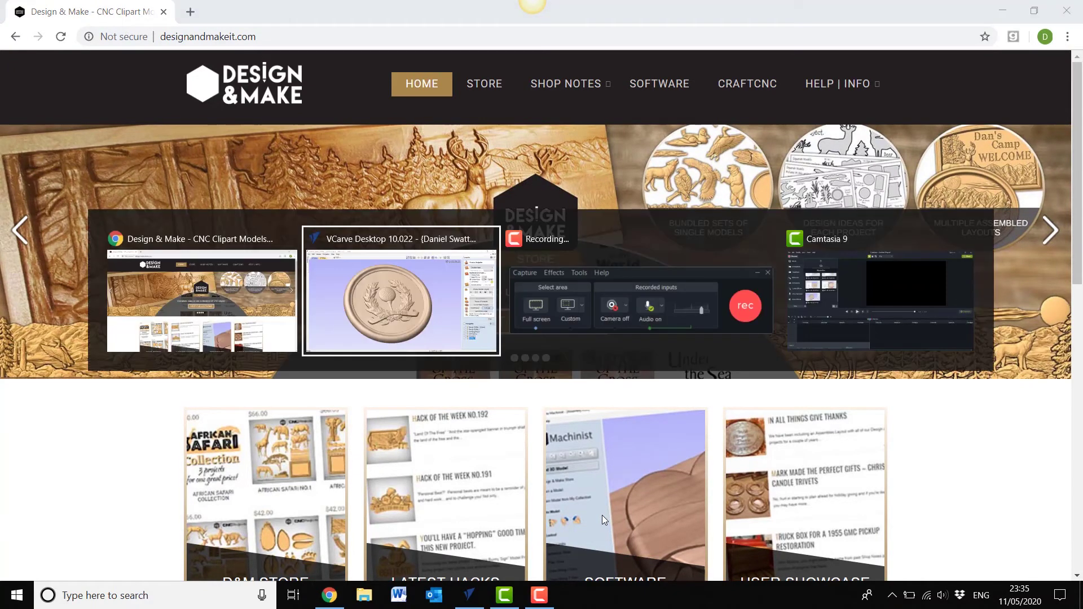